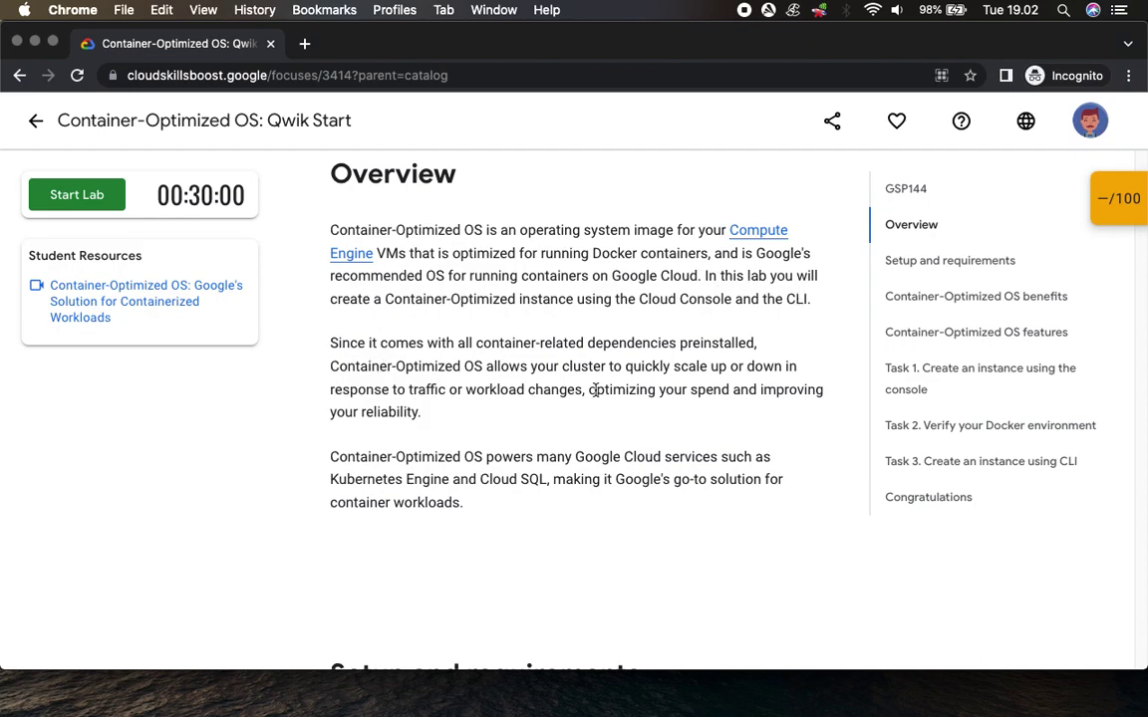
Read the lab's setup and requirements, including the console sign-in and Cloud Shell activation instructions.
{"action": "scroll", "coordinate": [381, 546], "scroll_direction": "down", "scroll_amount": 5}
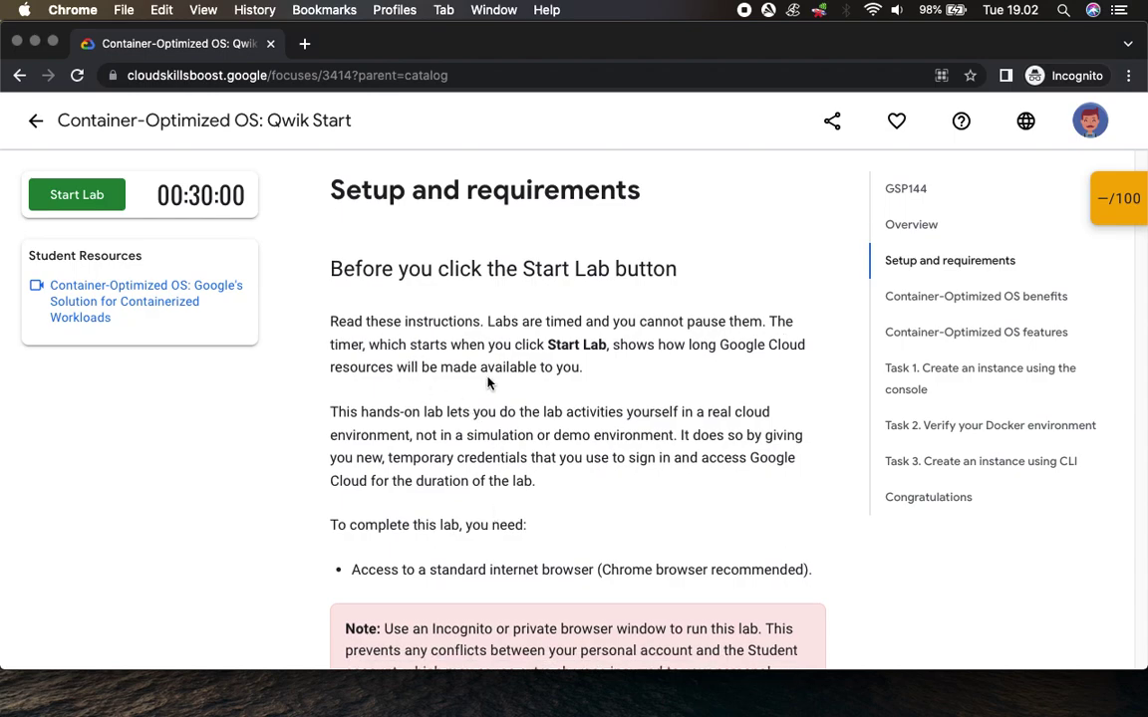
{"action": "scroll", "coordinate": [422, 545], "scroll_direction": "down", "scroll_amount": 3}
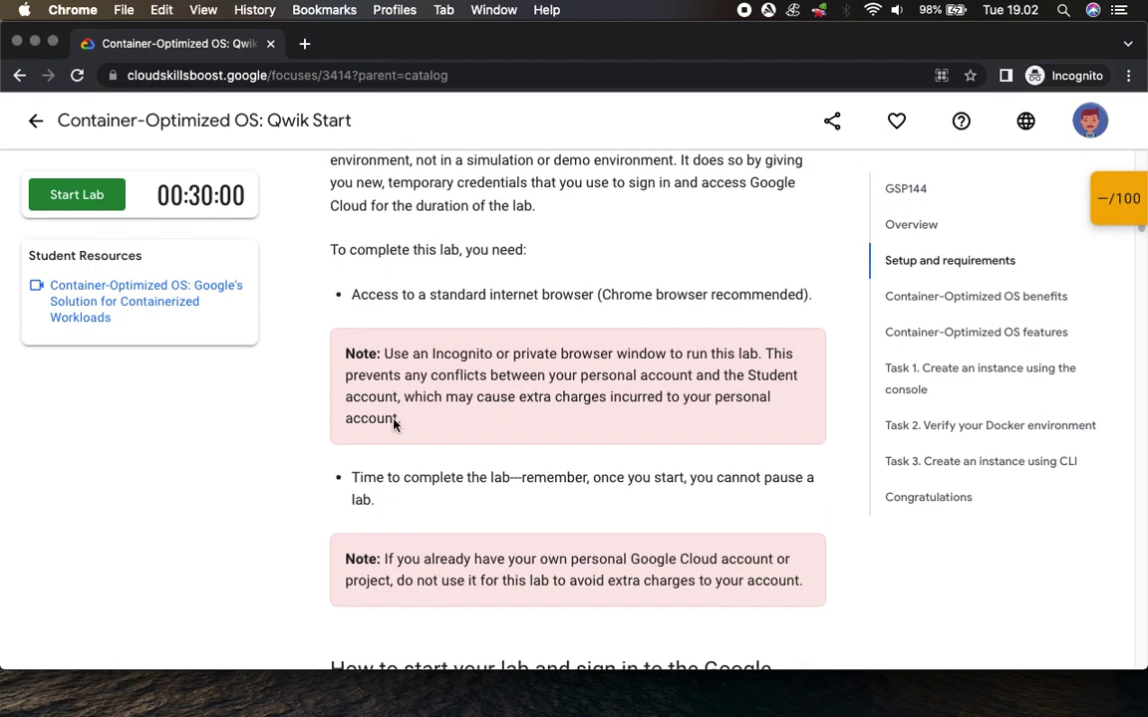
{"action": "scroll", "coordinate": [431, 529], "scroll_direction": "down", "scroll_amount": 3}
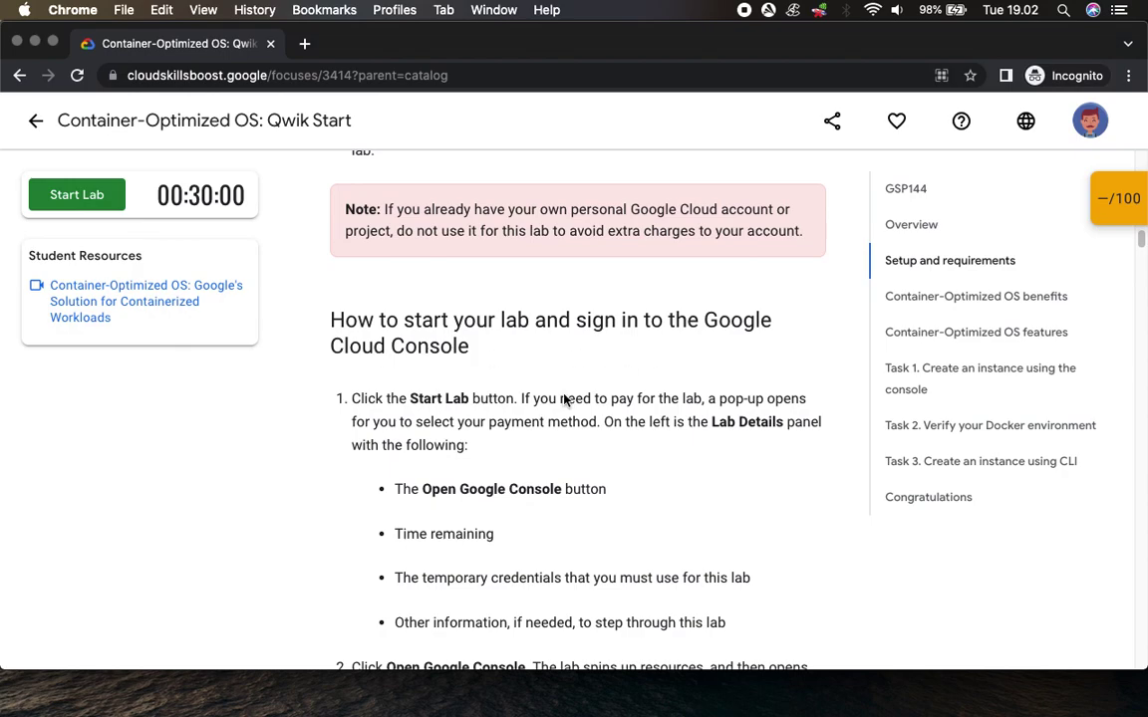
{"action": "scroll", "coordinate": [504, 517], "scroll_direction": "down", "scroll_amount": 5}
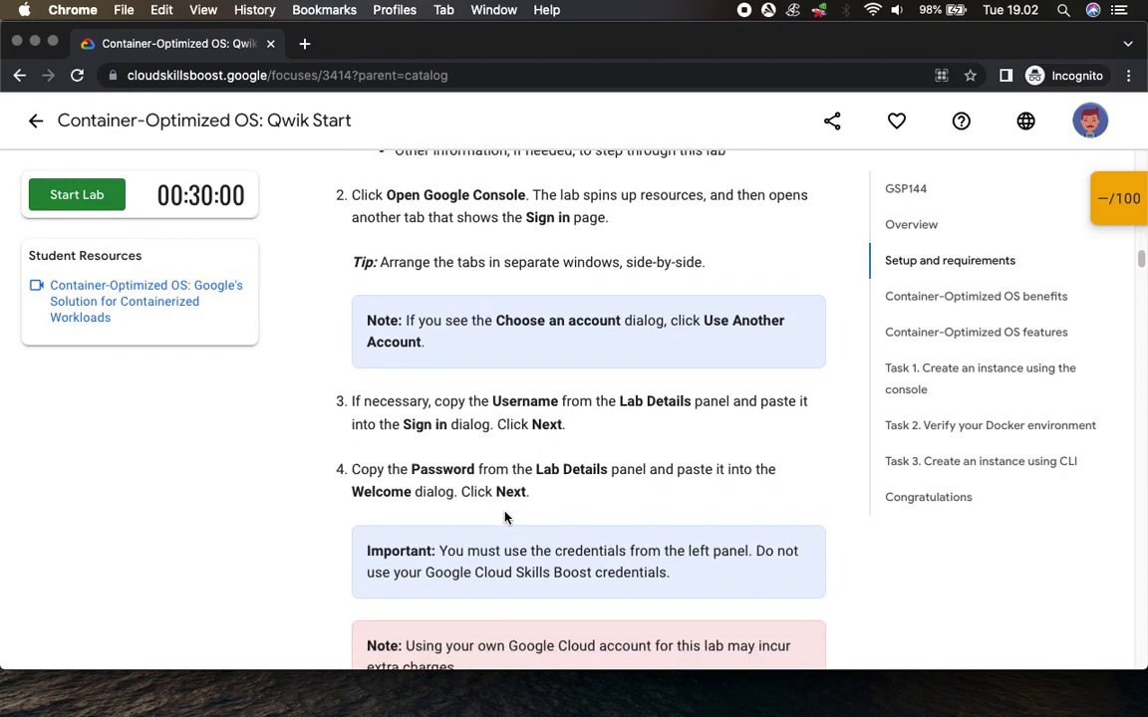
{"action": "scroll", "coordinate": [504, 517], "scroll_direction": "down", "scroll_amount": 6}
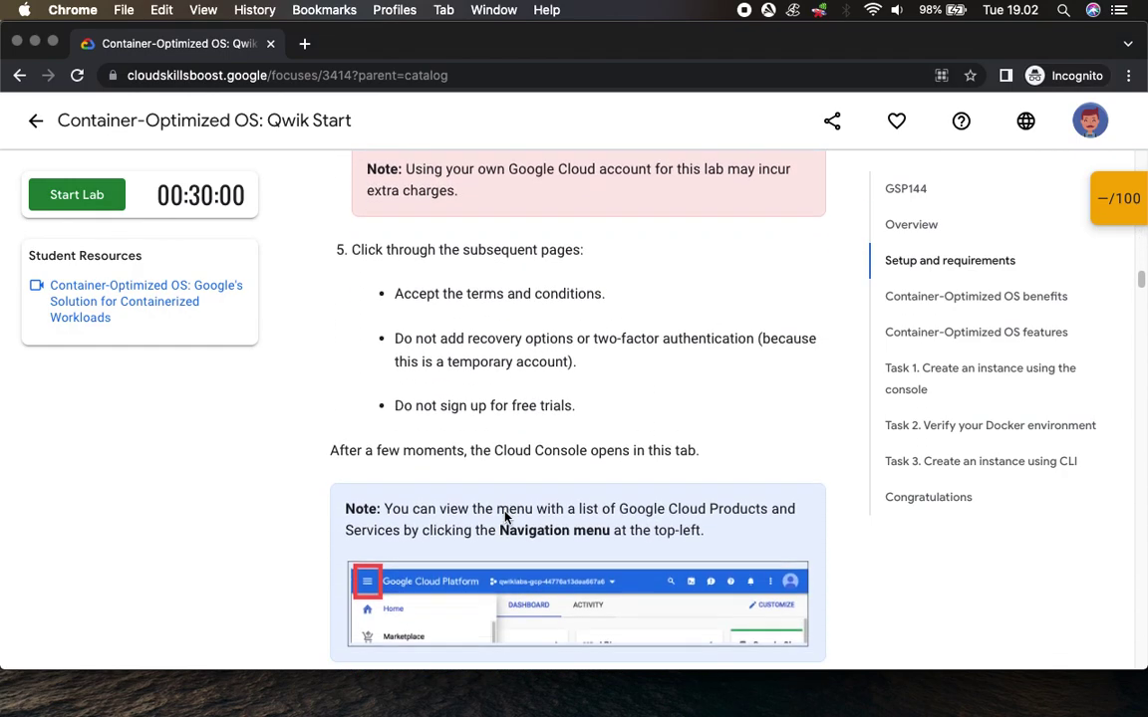
{"action": "scroll", "coordinate": [504, 517], "scroll_direction": "down", "scroll_amount": 3}
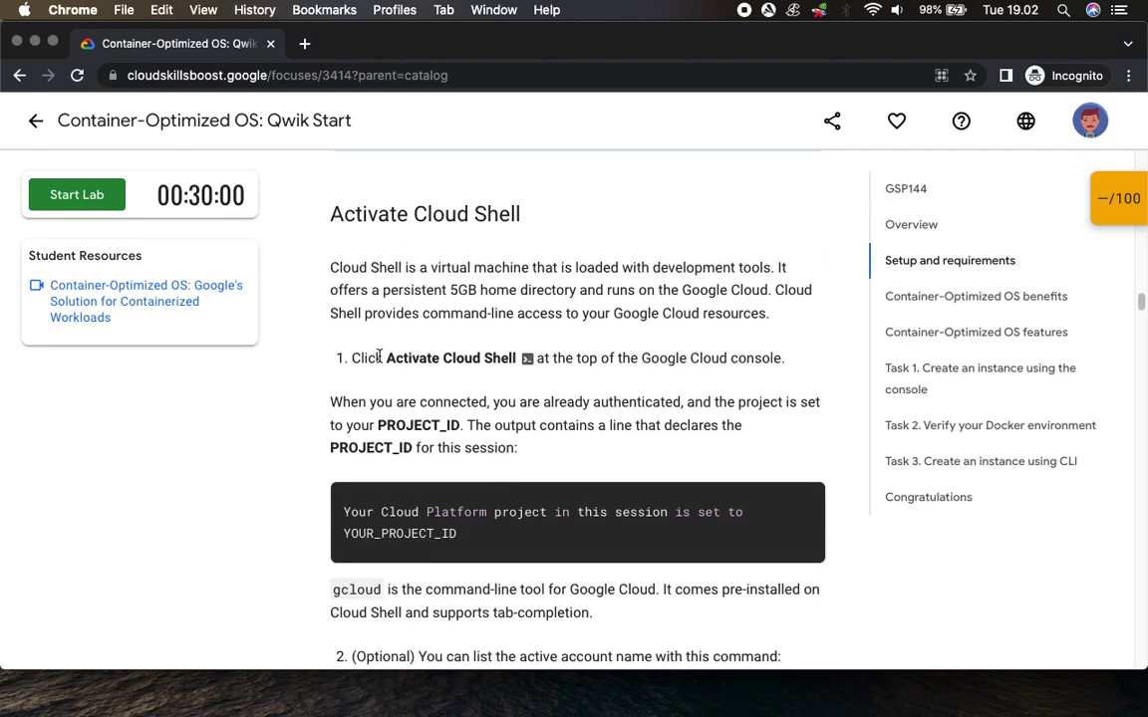
{"action": "left_click_drag", "start_coordinate": [541, 376], "coordinate": [371, 359]}
{"action": "scroll", "coordinate": [593, 387], "scroll_direction": "down", "scroll_amount": 2}
{"action": "scroll", "coordinate": [615, 394], "scroll_direction": "down", "scroll_amount": 4}
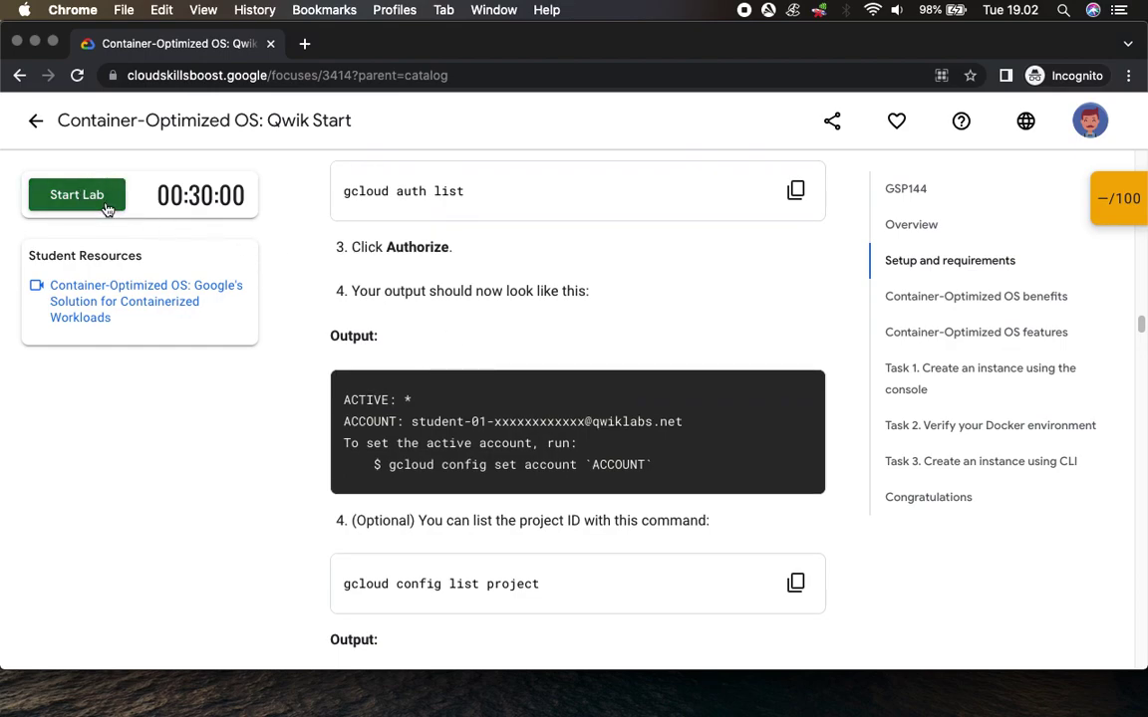
Start the lab, open the Google Cloud console and sign in with the temporary lab username and password.
{"action": "left_click", "coordinate": [76, 196]}
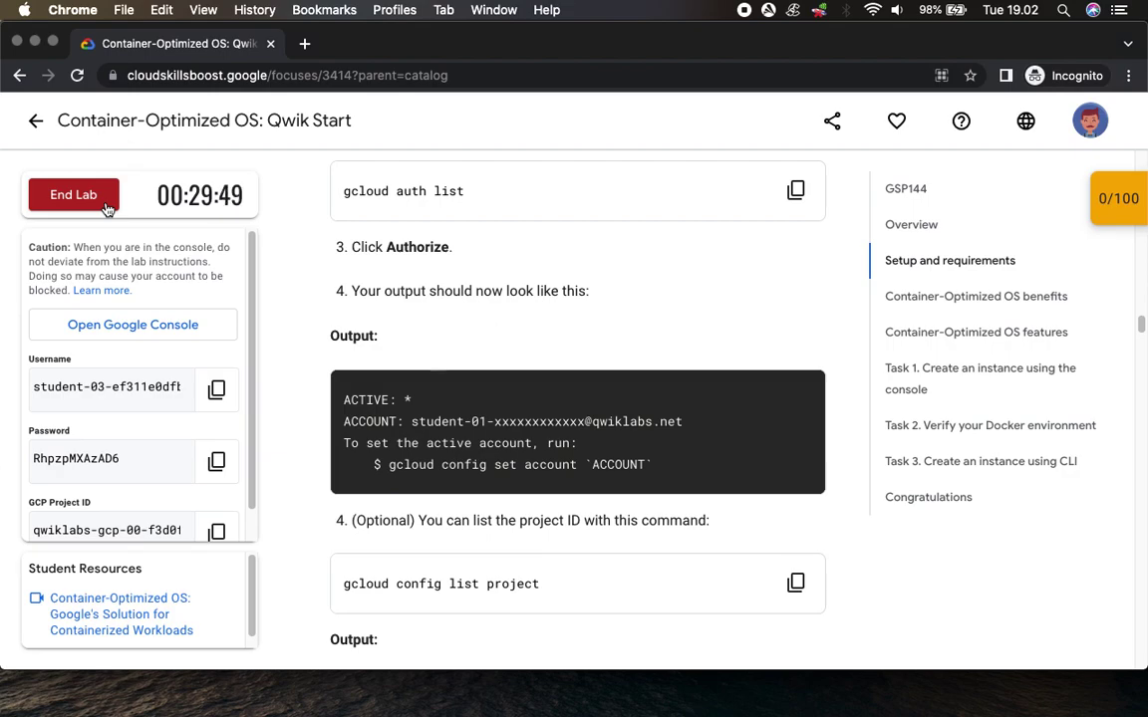
{"action": "left_click", "coordinate": [217, 460]}
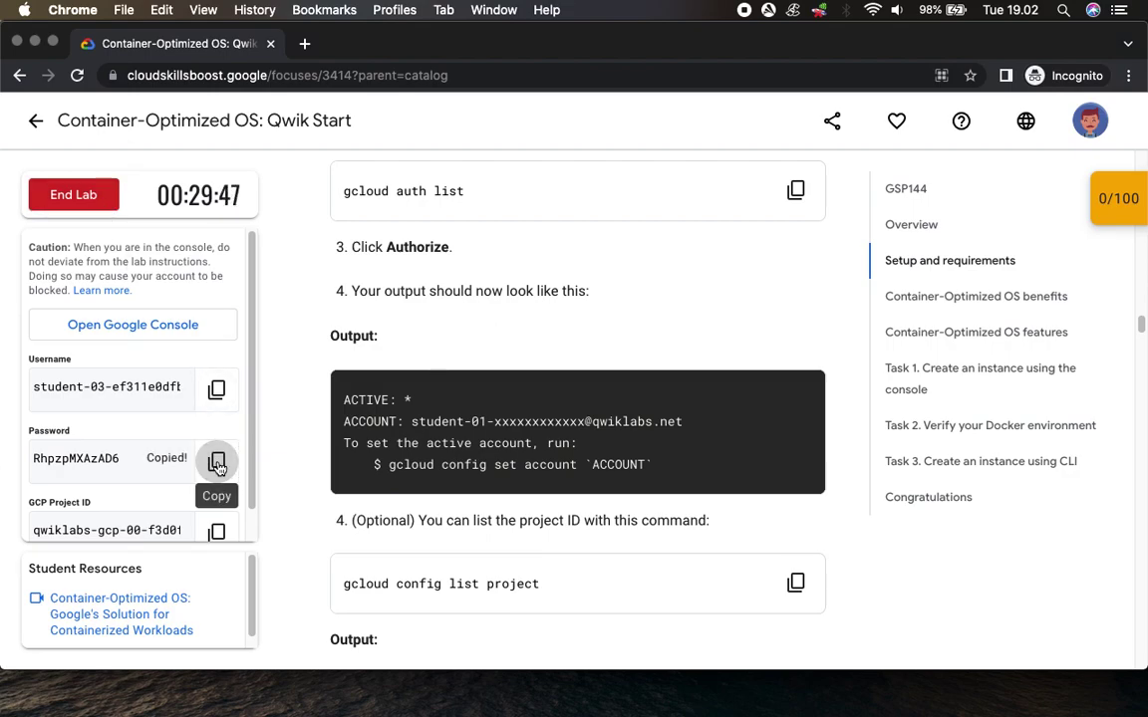
{"action": "left_click", "coordinate": [160, 329]}
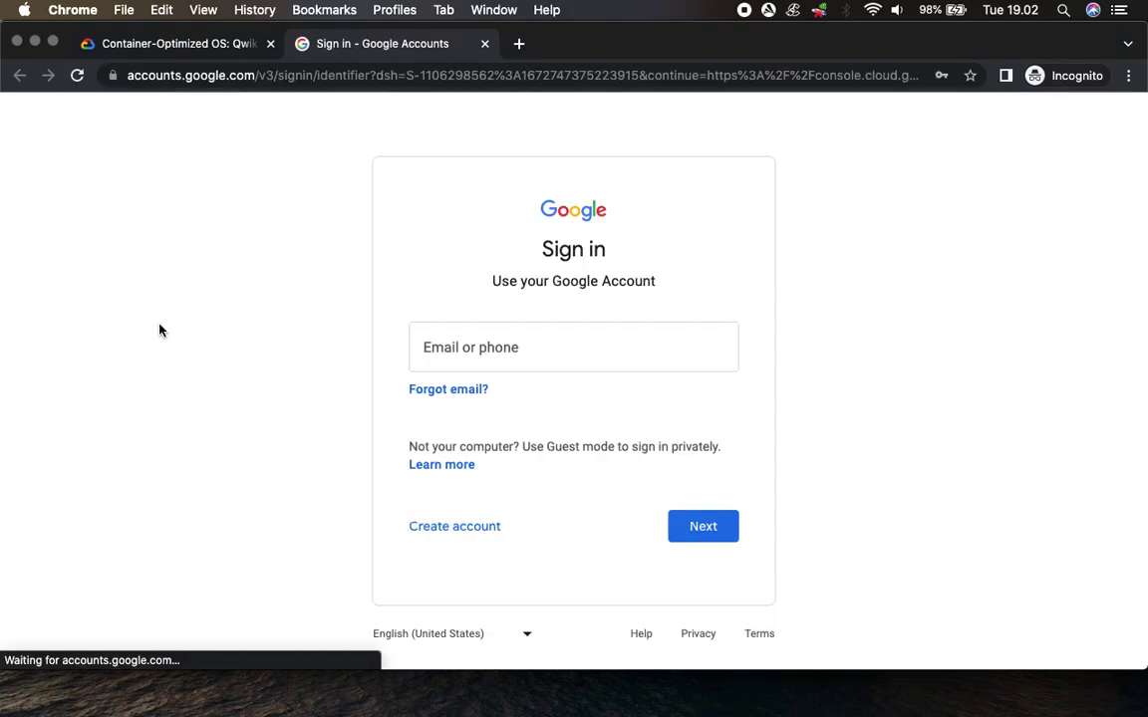
{"action": "left_click", "coordinate": [700, 526]}
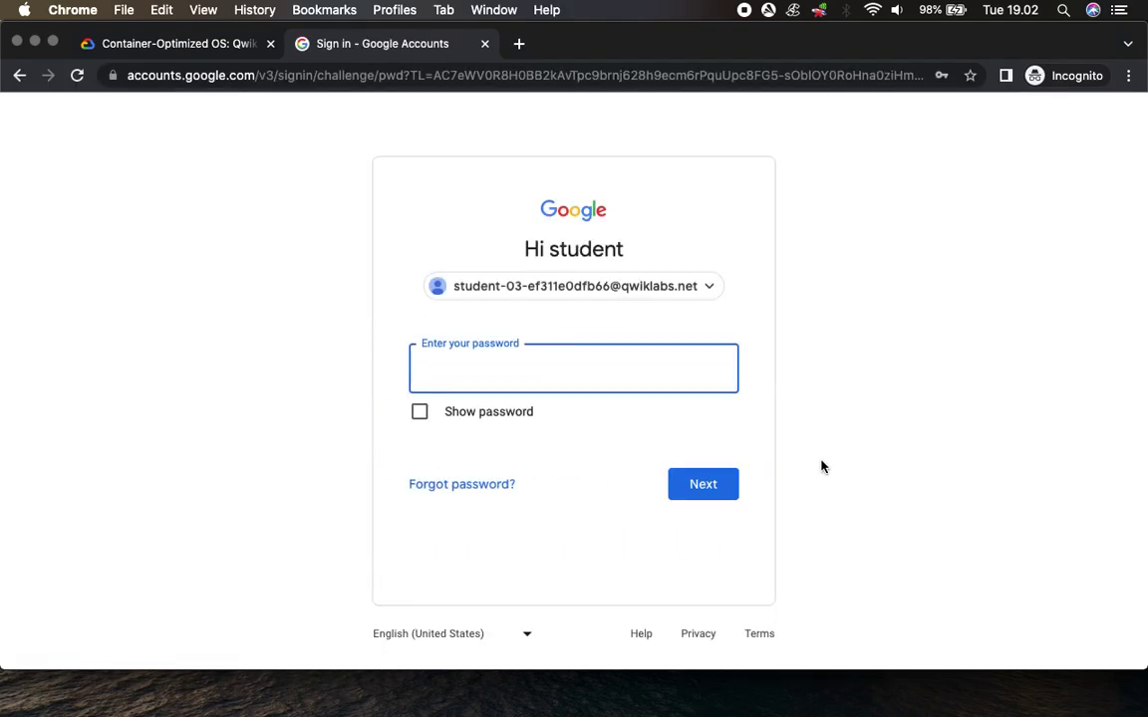
{"action": "key", "text": "super+v"}
{"action": "left_click", "coordinate": [681, 492]}
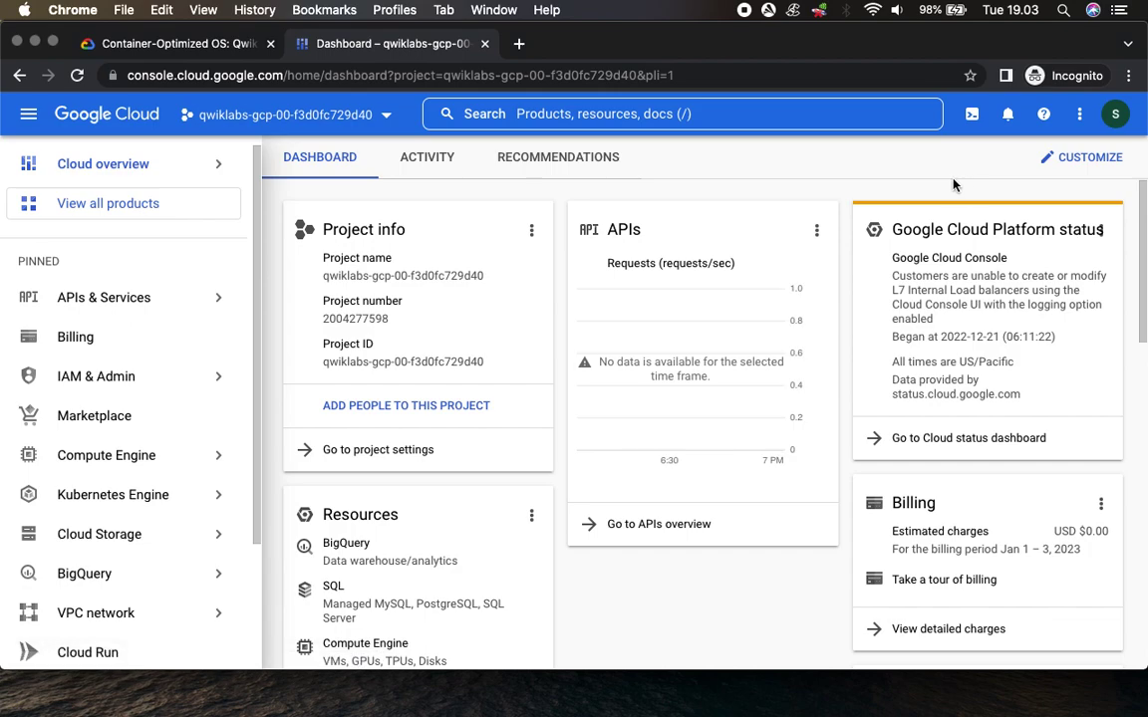
Activate Cloud Shell, run the lab's "gcloud auth list" command in it and authorize the request.
{"action": "left_click", "coordinate": [971, 113]}
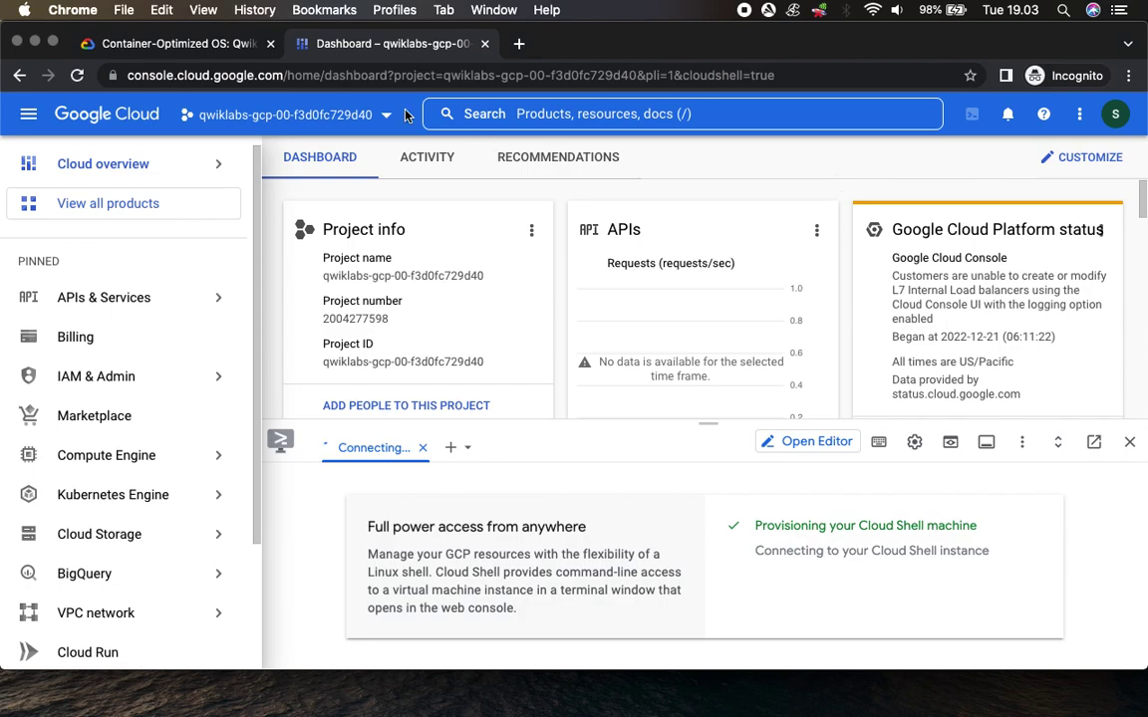
{"action": "left_click", "coordinate": [174, 44]}
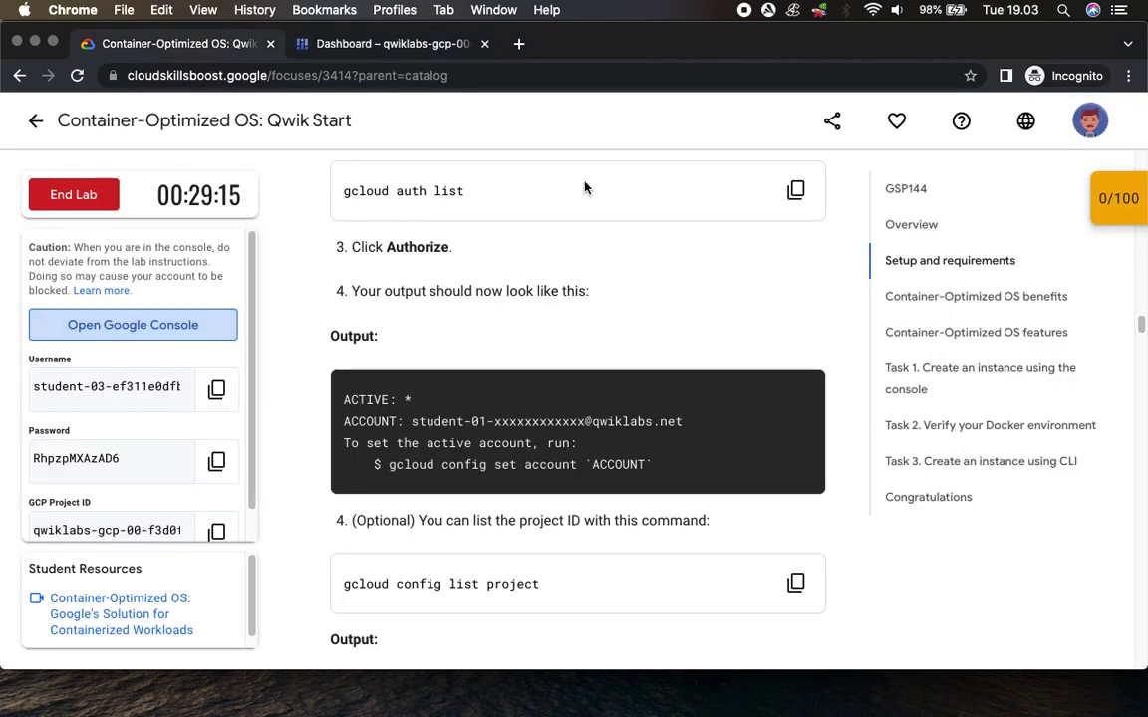
{"action": "left_click", "coordinate": [795, 190]}
{"action": "left_click", "coordinate": [385, 44]}
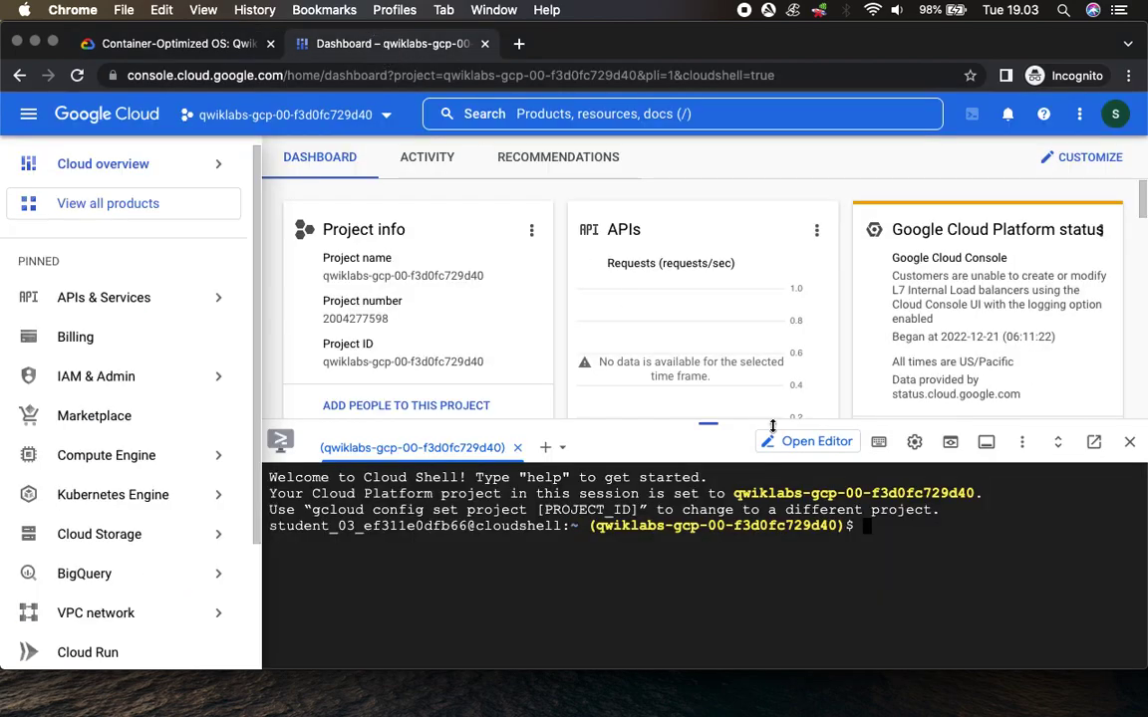
{"action": "key", "text": "super+v"}
{"action": "key", "text": "Return"}
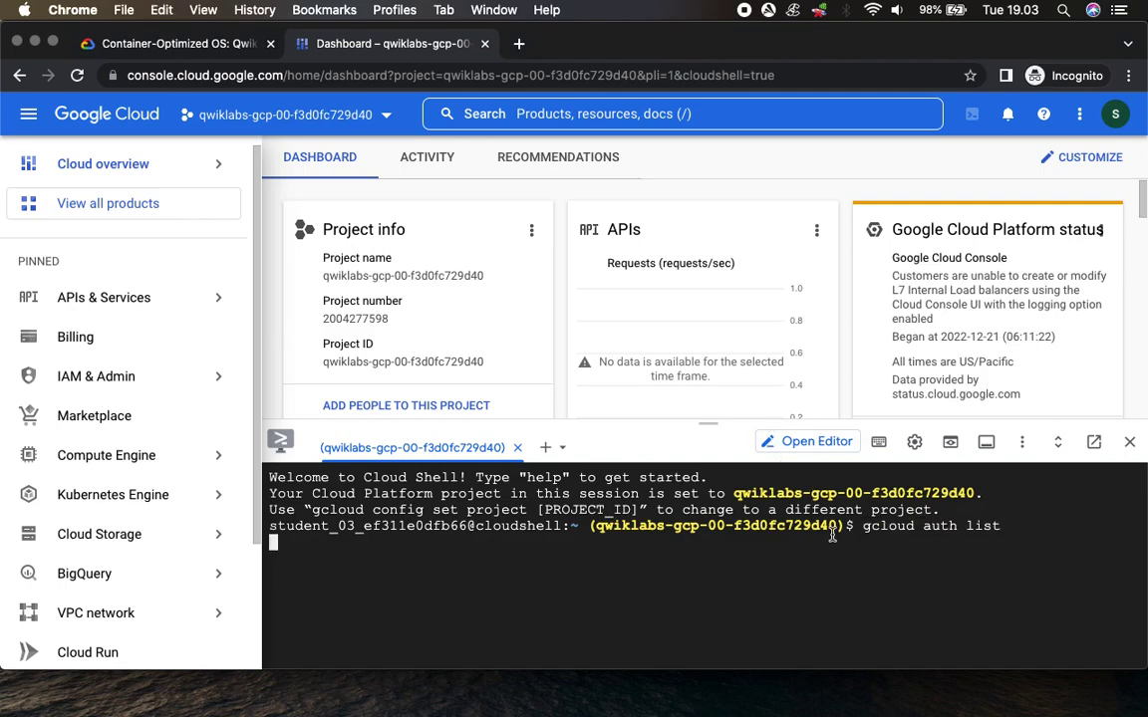
{"action": "left_click", "coordinate": [882, 620]}
Copy the "gcloud config list project" command from the lab instructions and run it in Cloud Shell.
{"action": "left_click", "coordinate": [164, 43]}
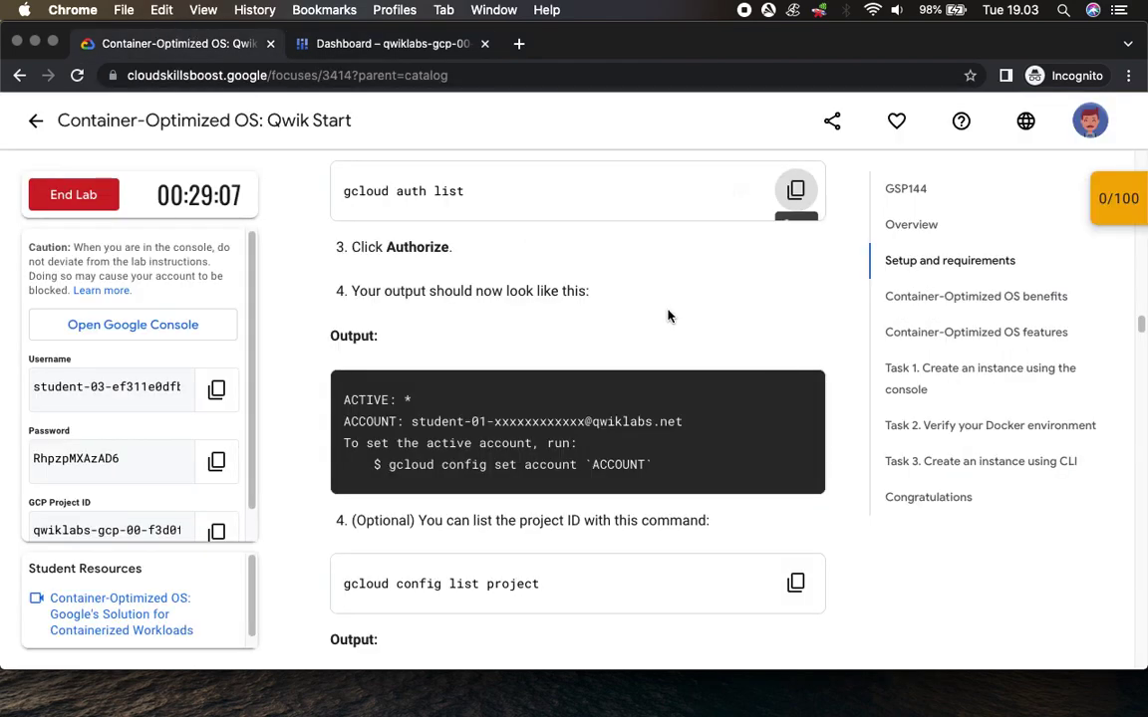
{"action": "scroll", "coordinate": [648, 302], "scroll_direction": "down", "scroll_amount": 5}
{"action": "left_click", "coordinate": [795, 226]}
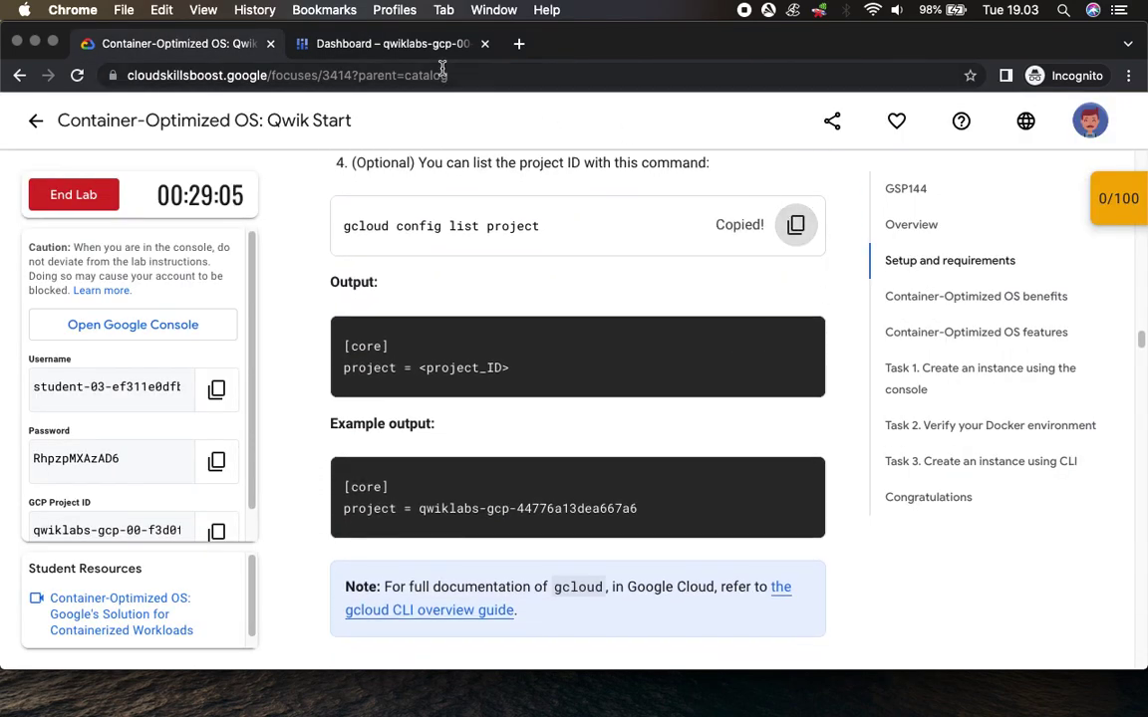
{"action": "left_click", "coordinate": [425, 44]}
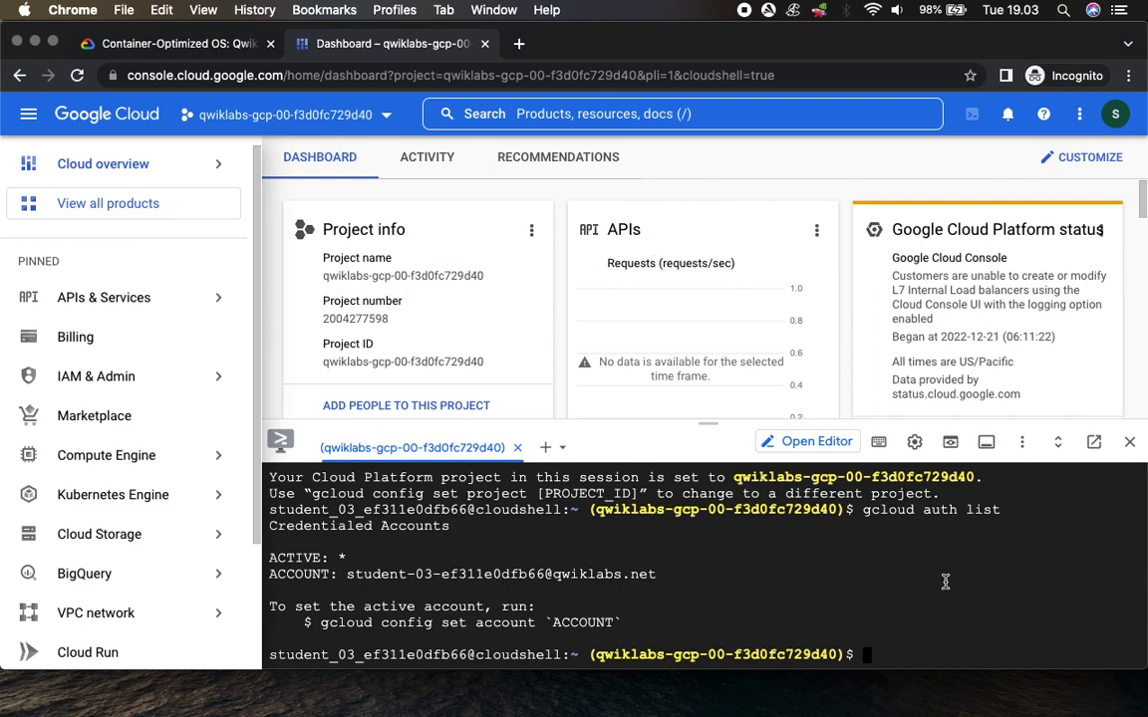
{"action": "key", "text": "super+v"}
{"action": "key", "text": "Return"}
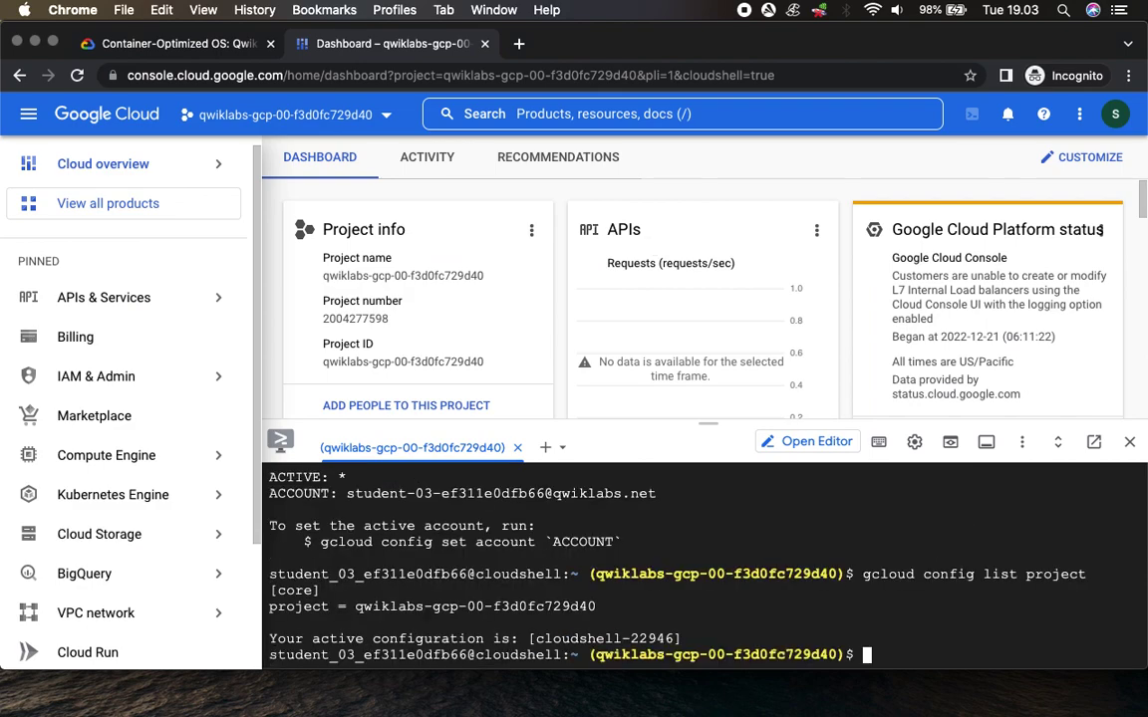
Read the lab's Container-Optimized OS benefits, use cases and features, through to the Task 1 instructions for creating an instance.
{"action": "left_click", "coordinate": [175, 44]}
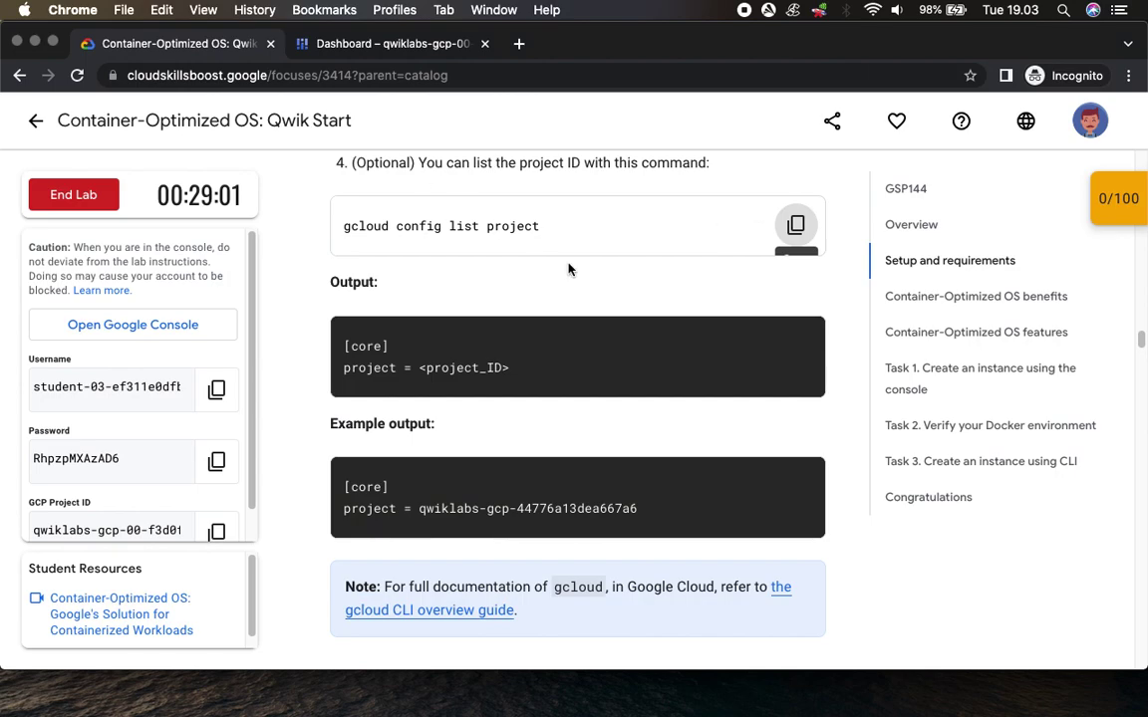
{"action": "scroll", "coordinate": [738, 452], "scroll_direction": "down", "scroll_amount": 6}
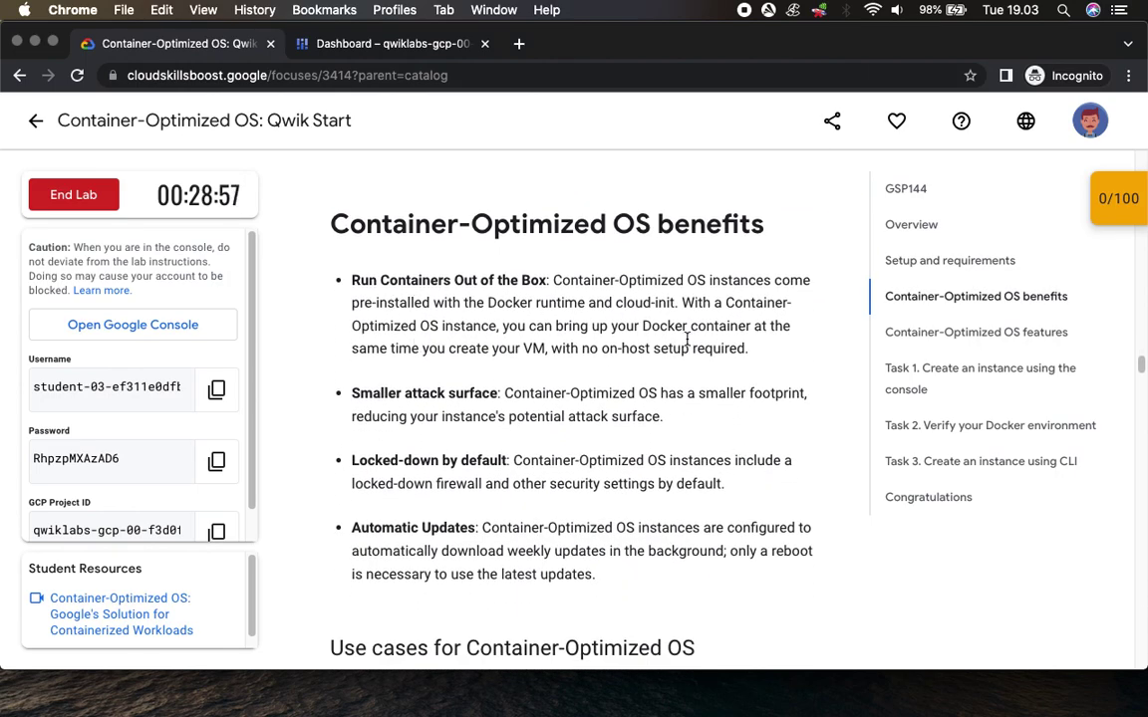
{"action": "scroll", "coordinate": [438, 354], "scroll_direction": "down", "scroll_amount": 3}
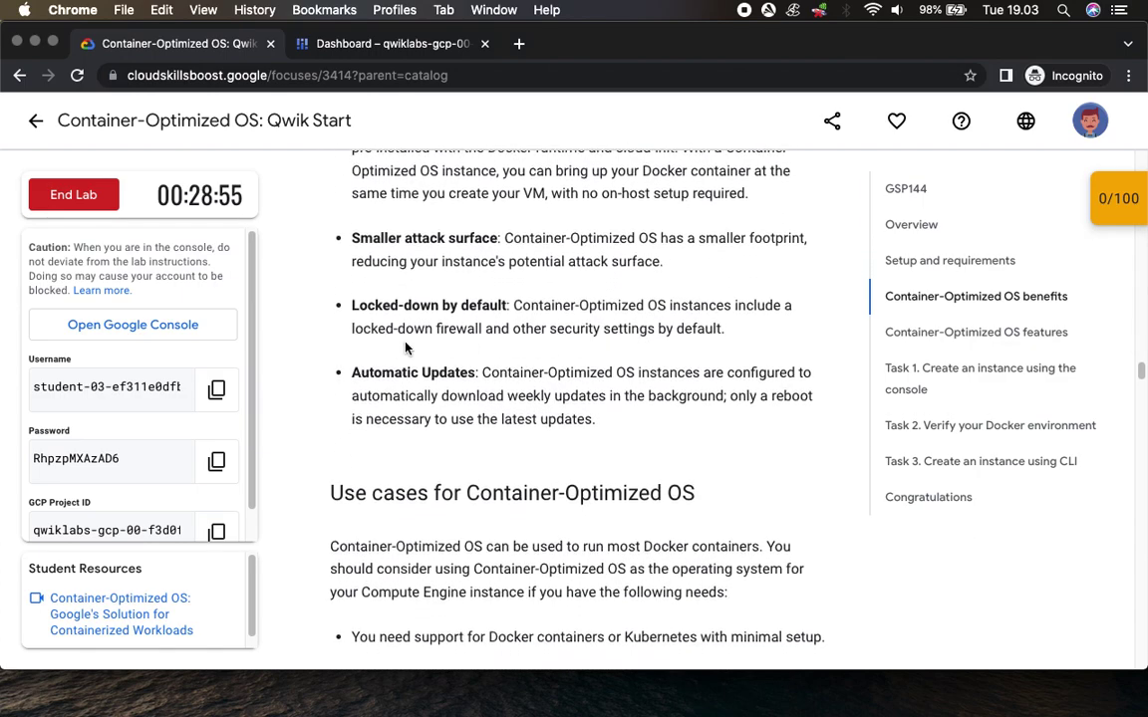
{"action": "scroll", "coordinate": [498, 349], "scroll_direction": "down", "scroll_amount": 5}
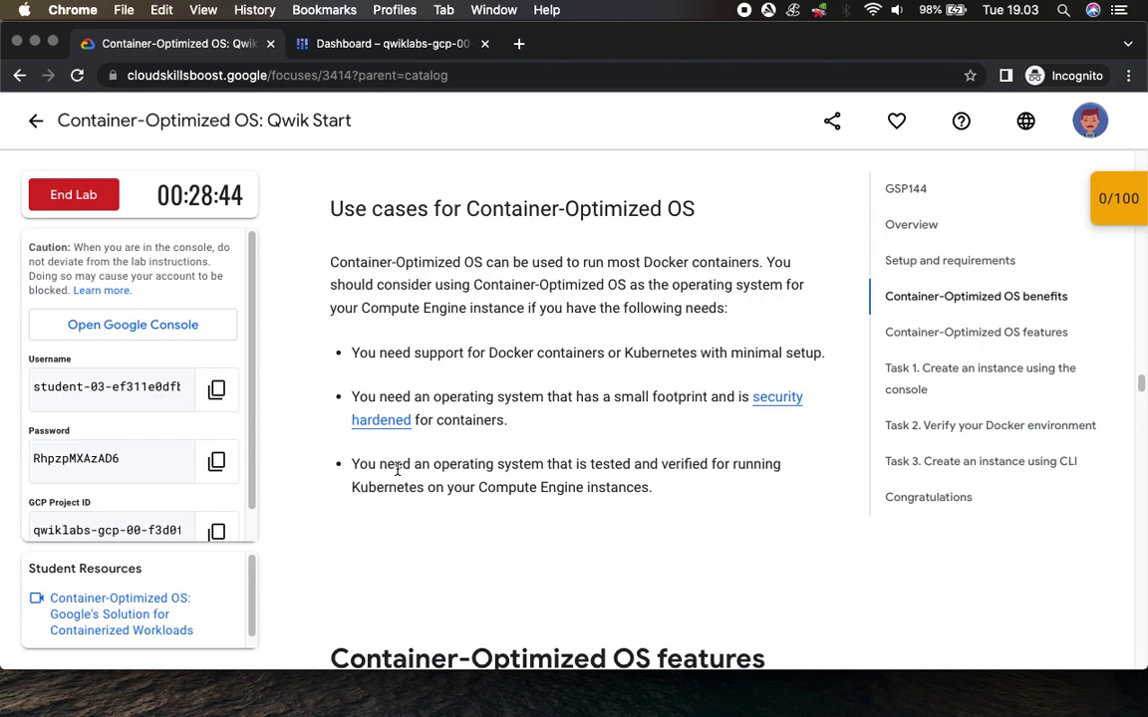
{"action": "scroll", "coordinate": [617, 496], "scroll_direction": "down", "scroll_amount": 1}
{"action": "scroll", "coordinate": [628, 495], "scroll_direction": "down", "scroll_amount": 5}
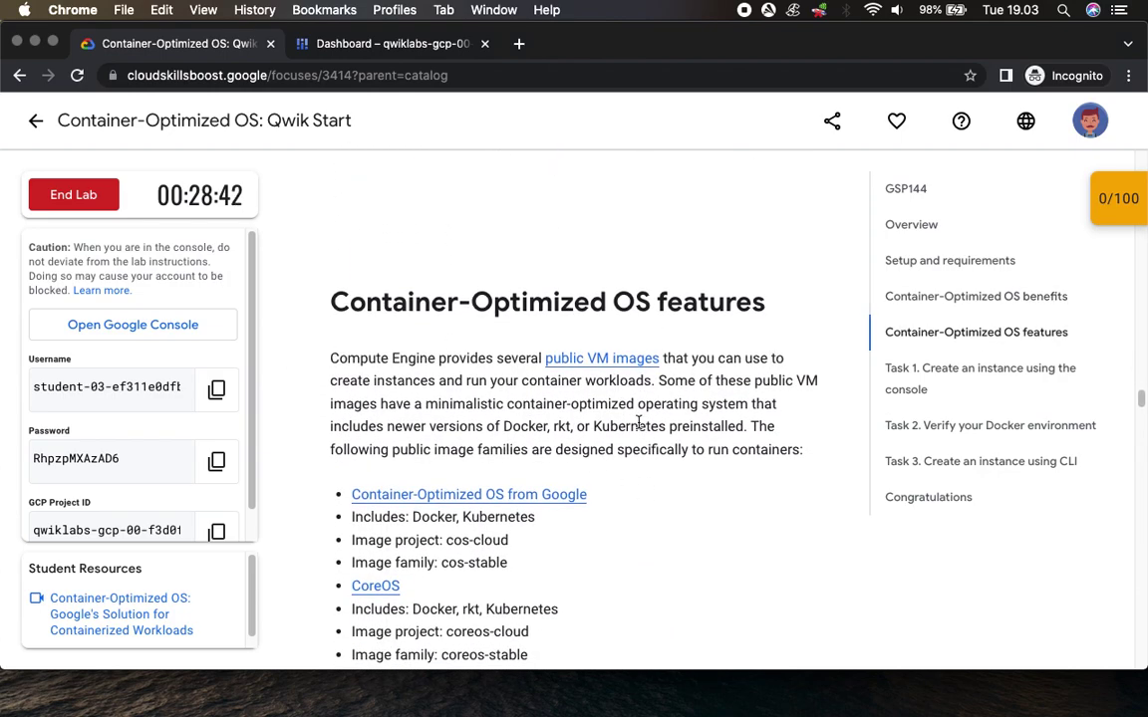
{"action": "scroll", "coordinate": [447, 460], "scroll_direction": "down", "scroll_amount": 3}
{"action": "scroll", "coordinate": [447, 461], "scroll_direction": "down", "scroll_amount": 1}
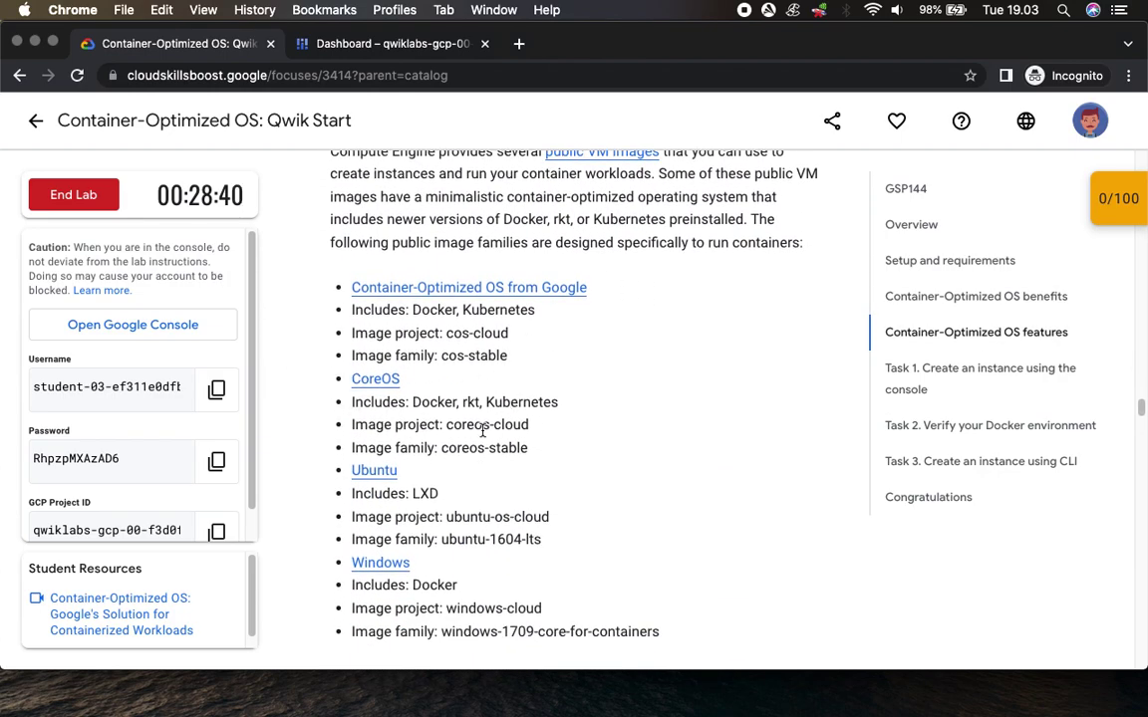
{"action": "scroll", "coordinate": [602, 476], "scroll_direction": "down", "scroll_amount": 3}
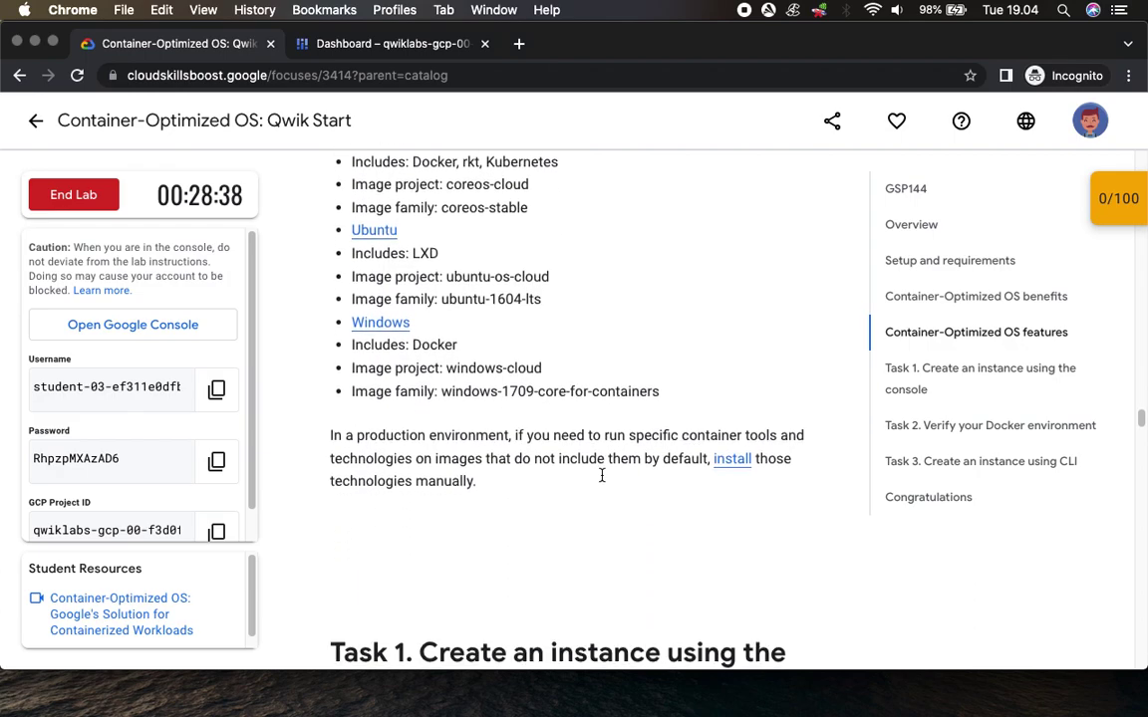
{"action": "scroll", "coordinate": [534, 509], "scroll_direction": "down", "scroll_amount": 9}
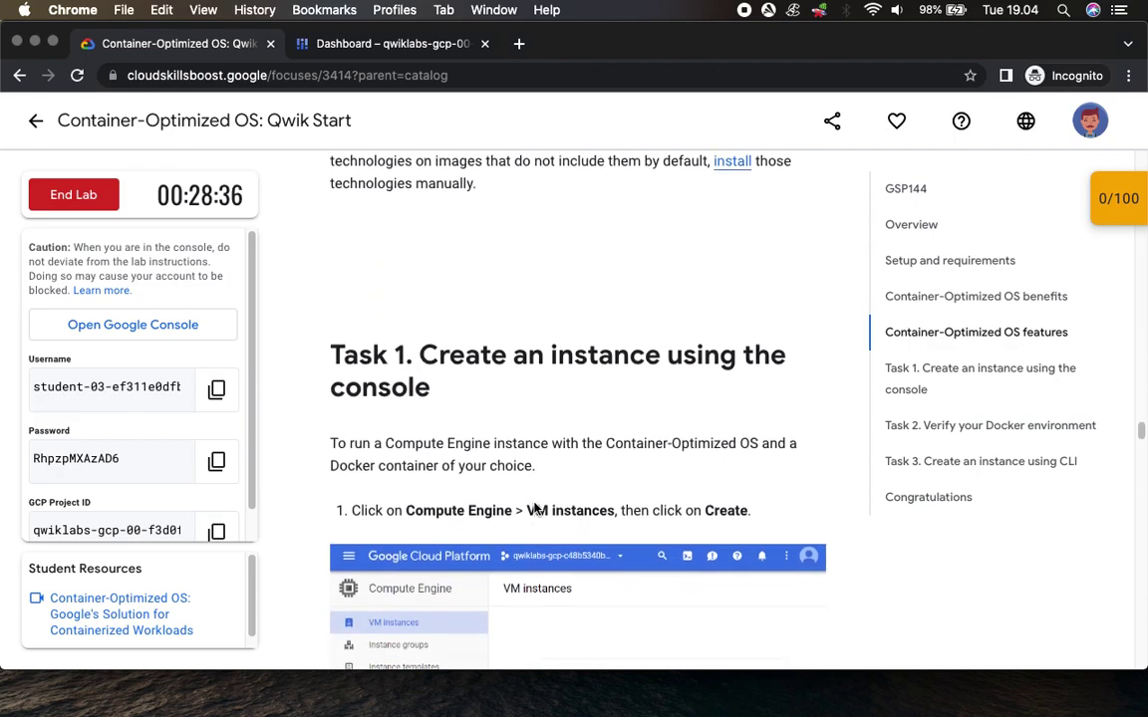
{"action": "scroll", "coordinate": [588, 418], "scroll_direction": "down", "scroll_amount": 4}
{"action": "scroll", "coordinate": [601, 432], "scroll_direction": "down", "scroll_amount": 1}
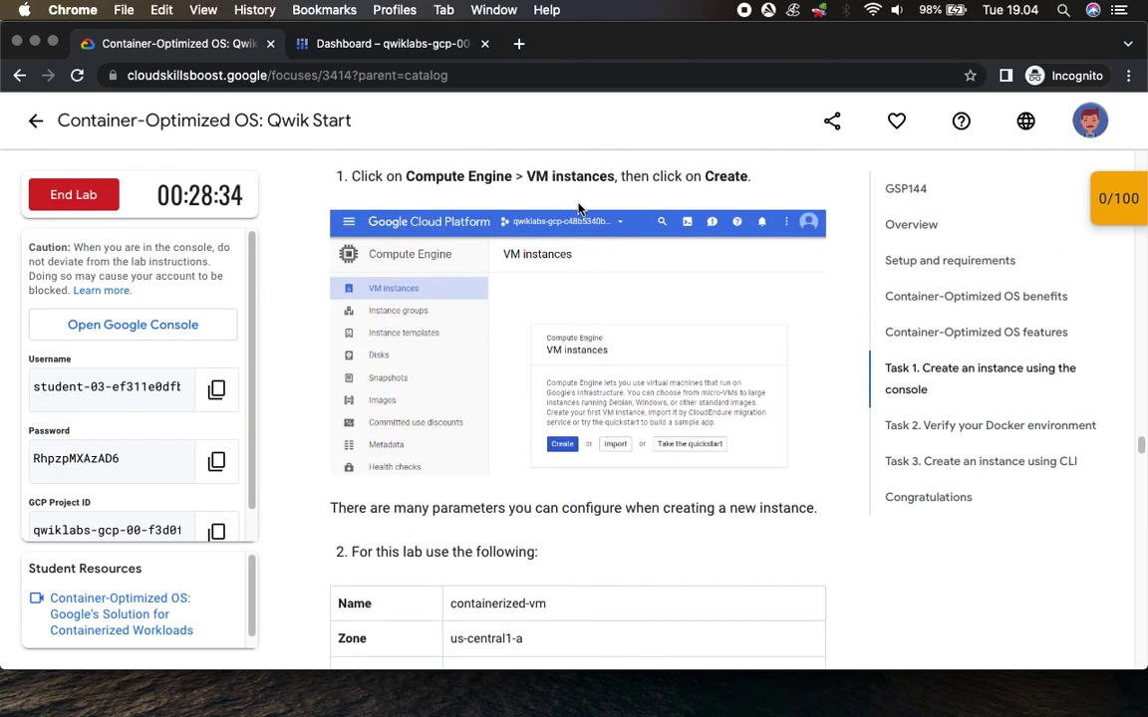
Open Compute Engine's VM instances page in the console, shrink the Cloud Shell terminal and open the form for a new instance.
{"action": "left_click", "coordinate": [333, 45]}
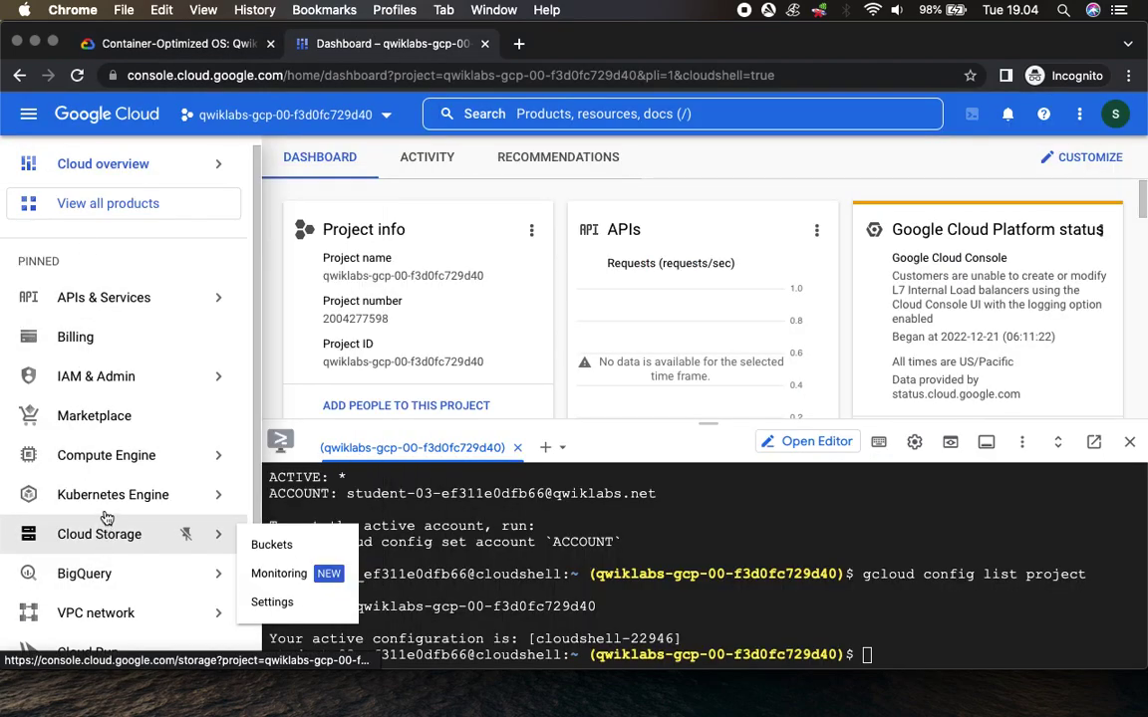
{"action": "mouse_move", "coordinate": [116, 466]}
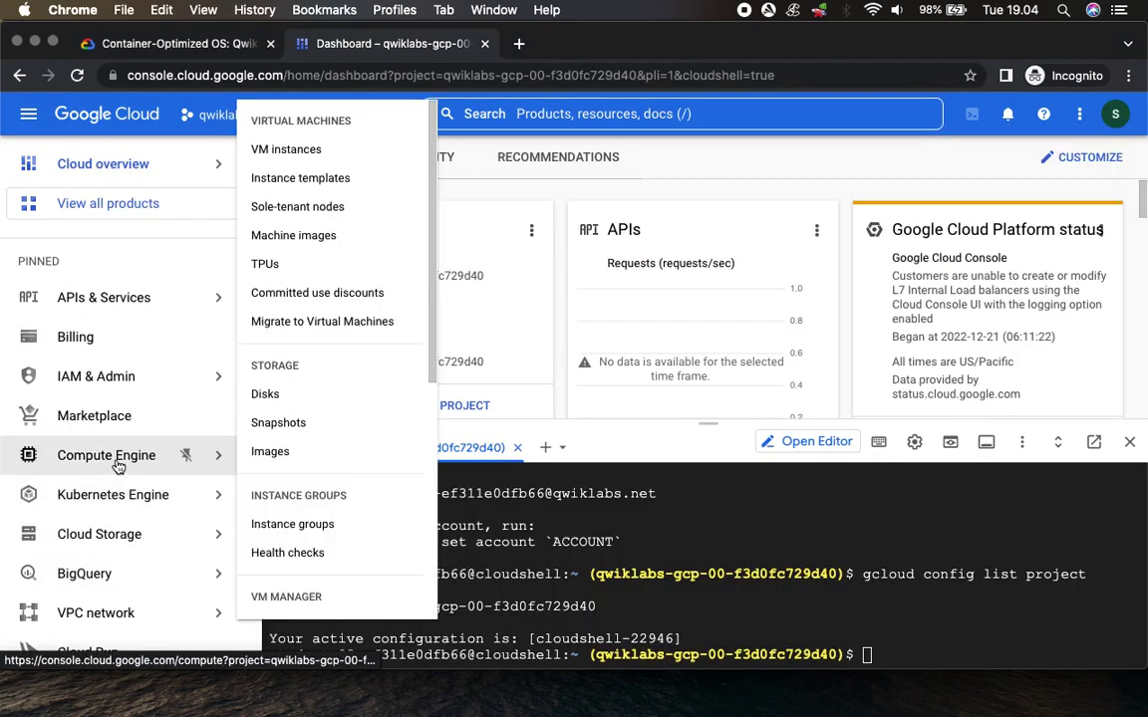
{"action": "left_click", "coordinate": [315, 150]}
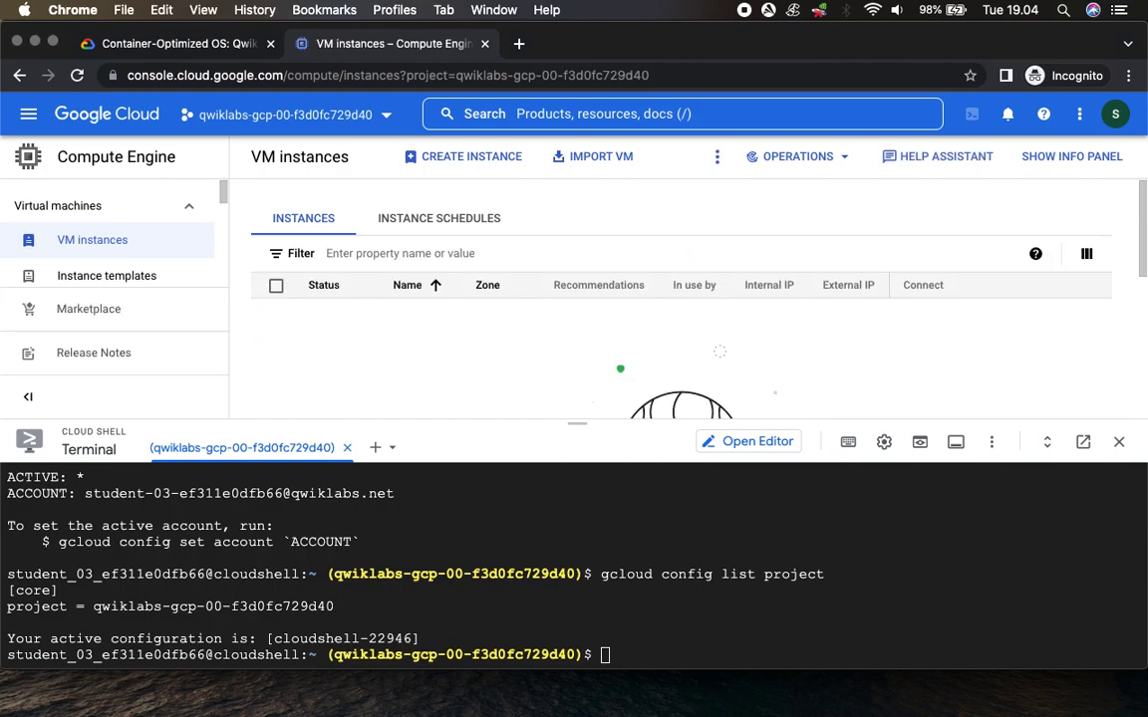
{"action": "left_click_drag", "start_coordinate": [575, 423], "coordinate": [565, 611]}
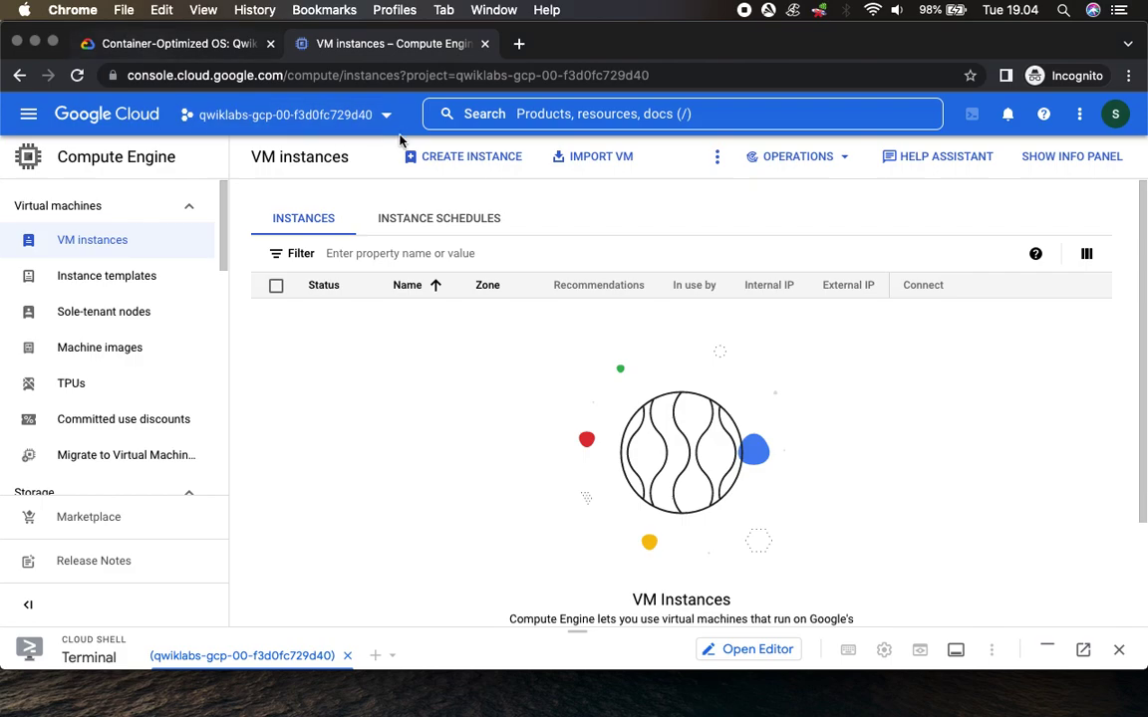
{"action": "left_click", "coordinate": [501, 160]}
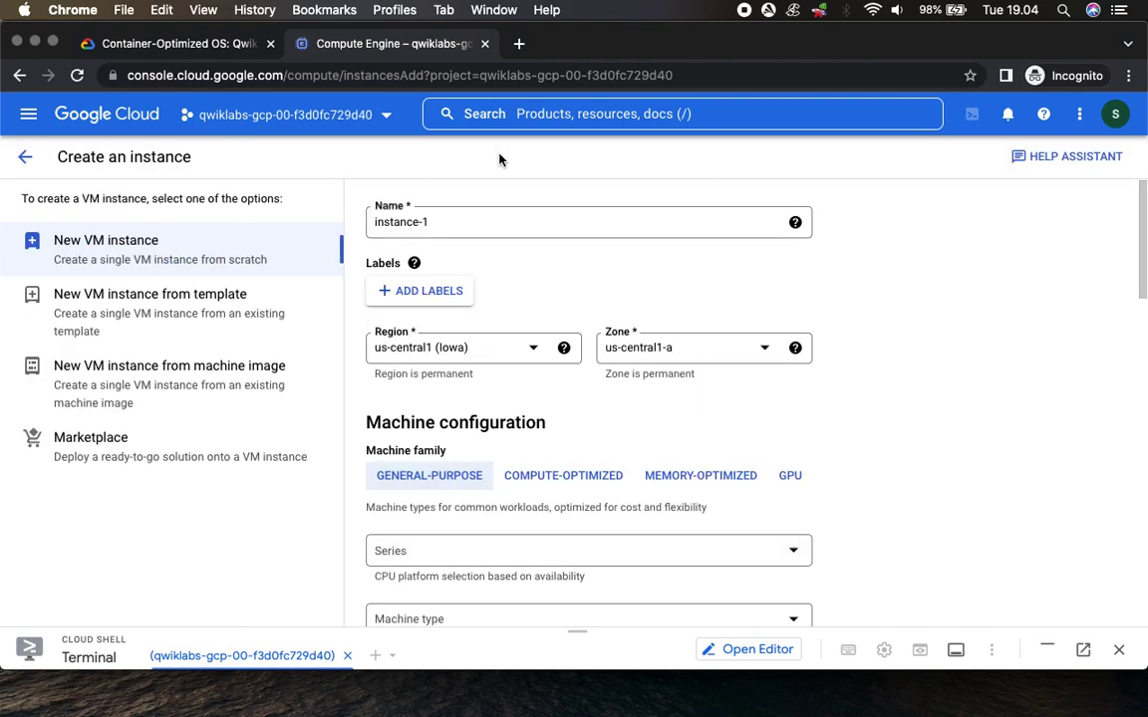
Copy the instance name "containerized-vm" from the lab's parameter table and set it as the new VM's name.
{"action": "left_click", "coordinate": [171, 44]}
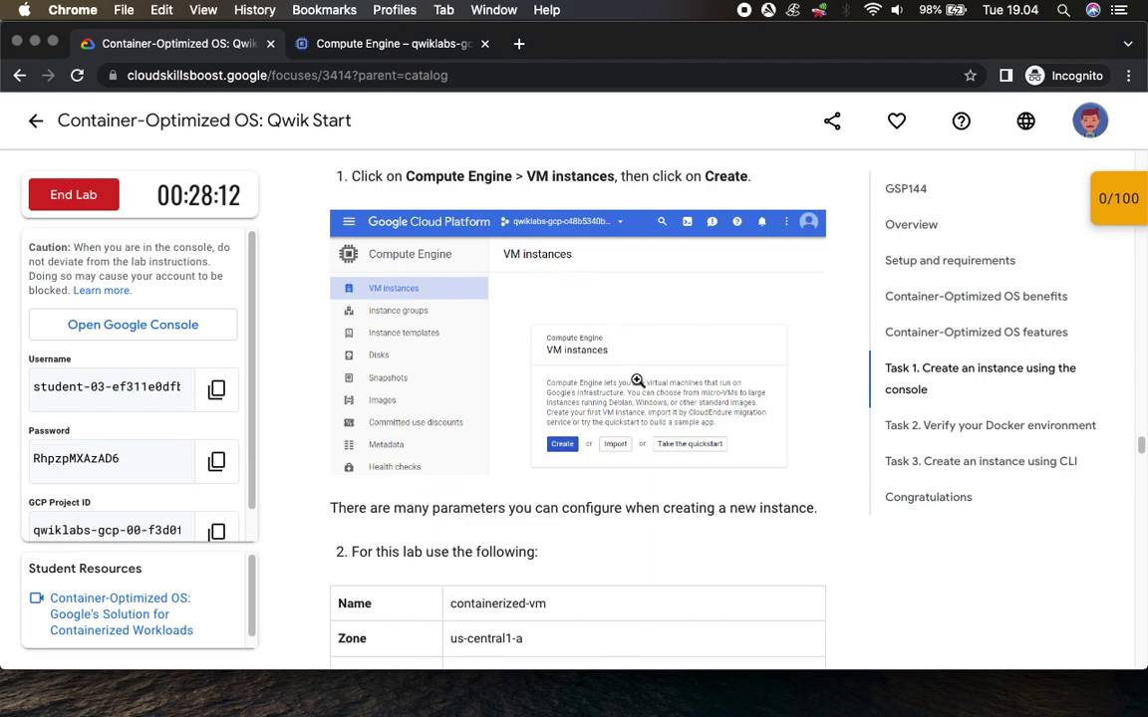
{"action": "scroll", "coordinate": [570, 363], "scroll_direction": "down", "scroll_amount": 5}
{"action": "left_click_drag", "start_coordinate": [450, 196], "coordinate": [576, 197]}
{"action": "key", "text": "super+c"}
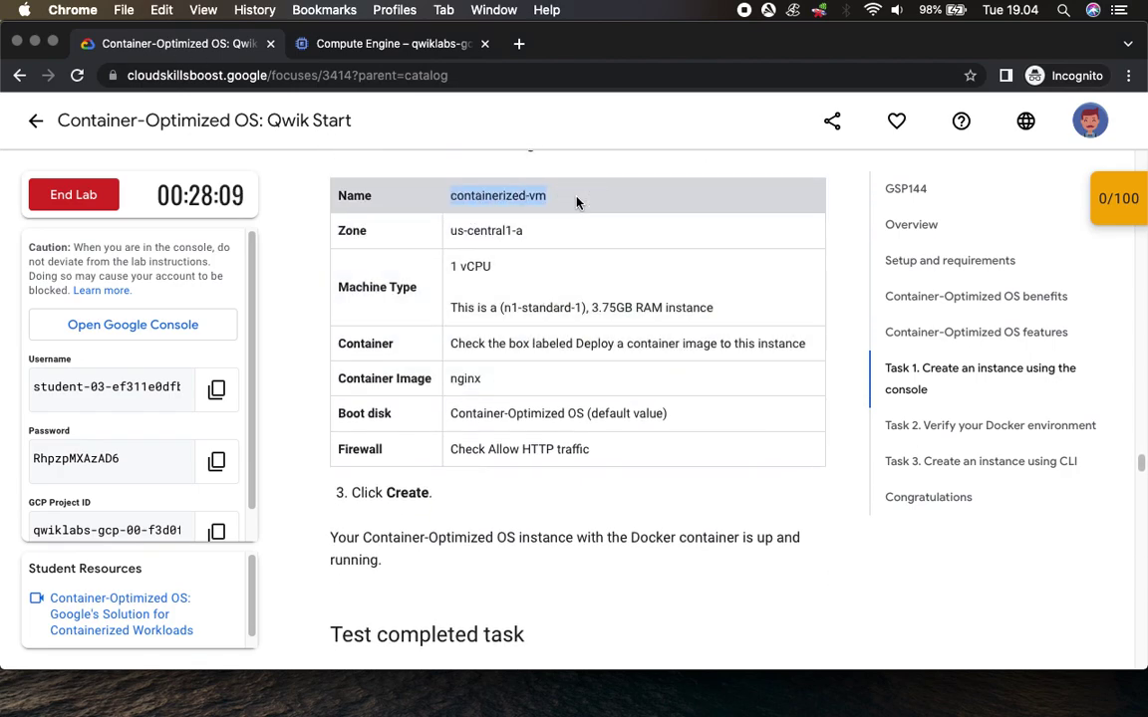
{"action": "left_click", "coordinate": [341, 44]}
{"action": "left_click_drag", "start_coordinate": [520, 225], "coordinate": [292, 214]}
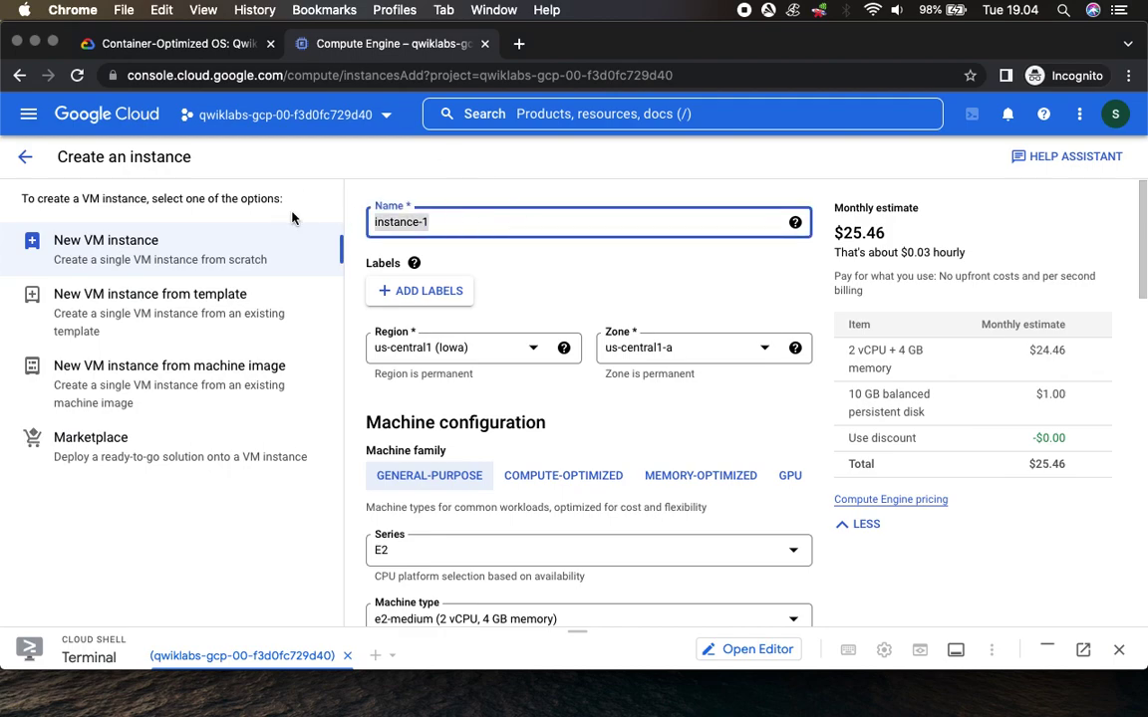
{"action": "key", "text": "super+v"}
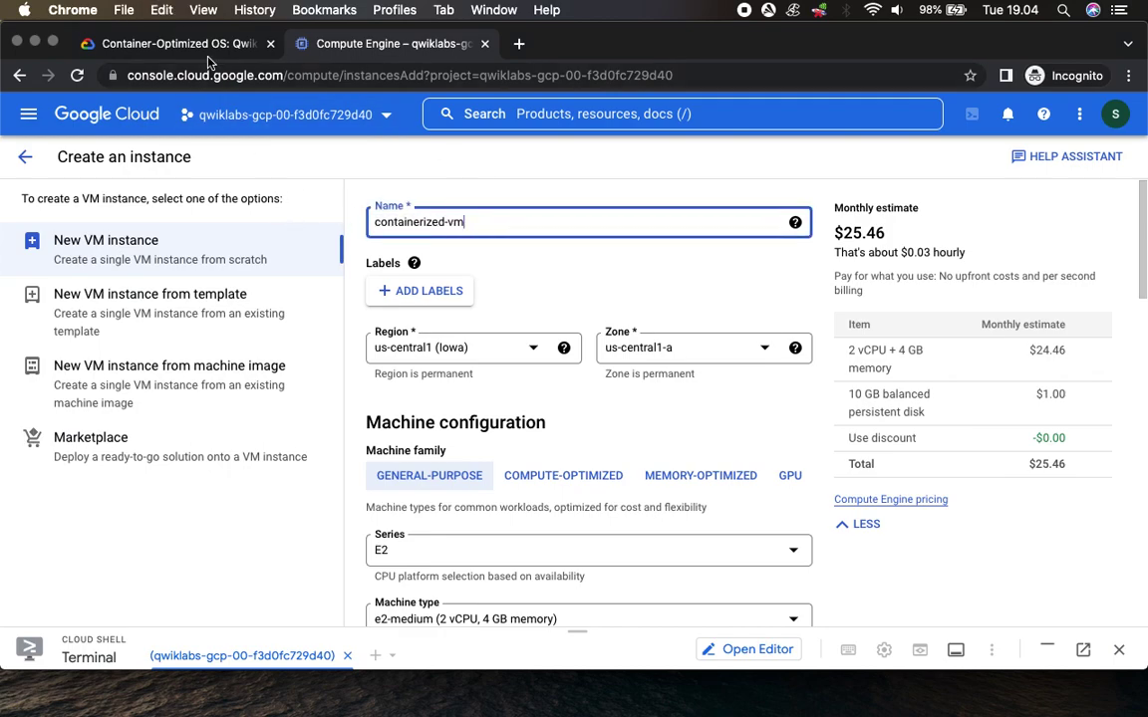
Check the zone and machine type in the lab's parameter table and set the instance's machine series to N1.
{"action": "left_click", "coordinate": [183, 44]}
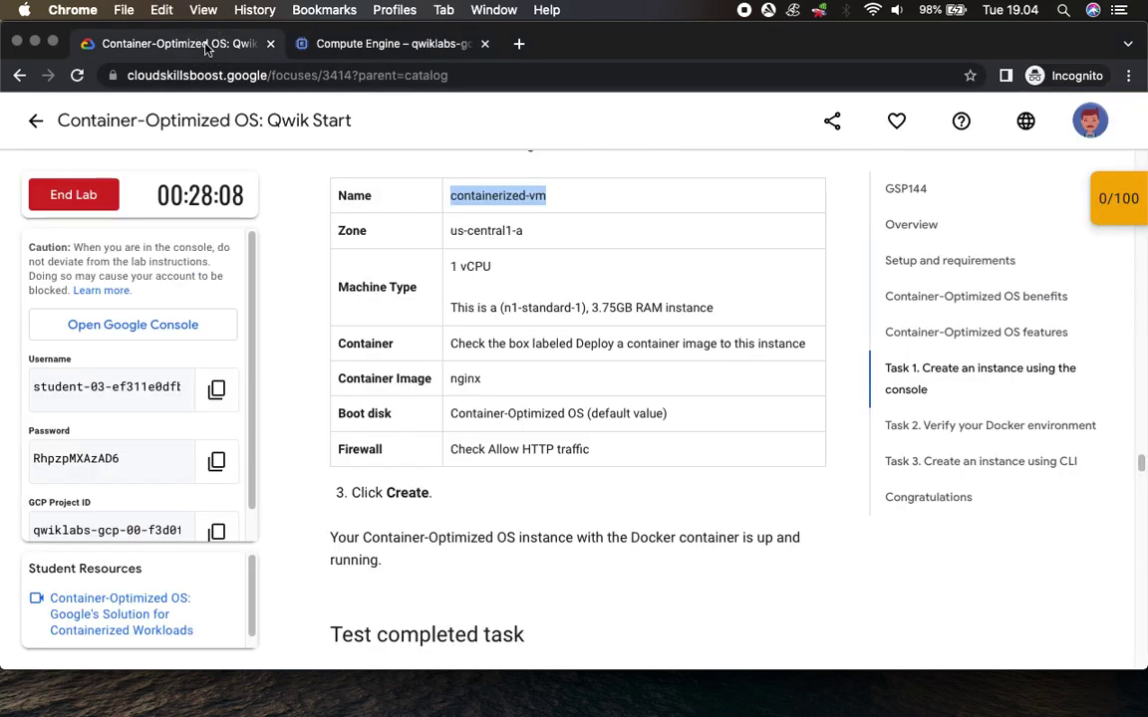
{"action": "left_click", "coordinate": [361, 46]}
{"action": "scroll", "coordinate": [367, 426], "scroll_direction": "down", "scroll_amount": 5}
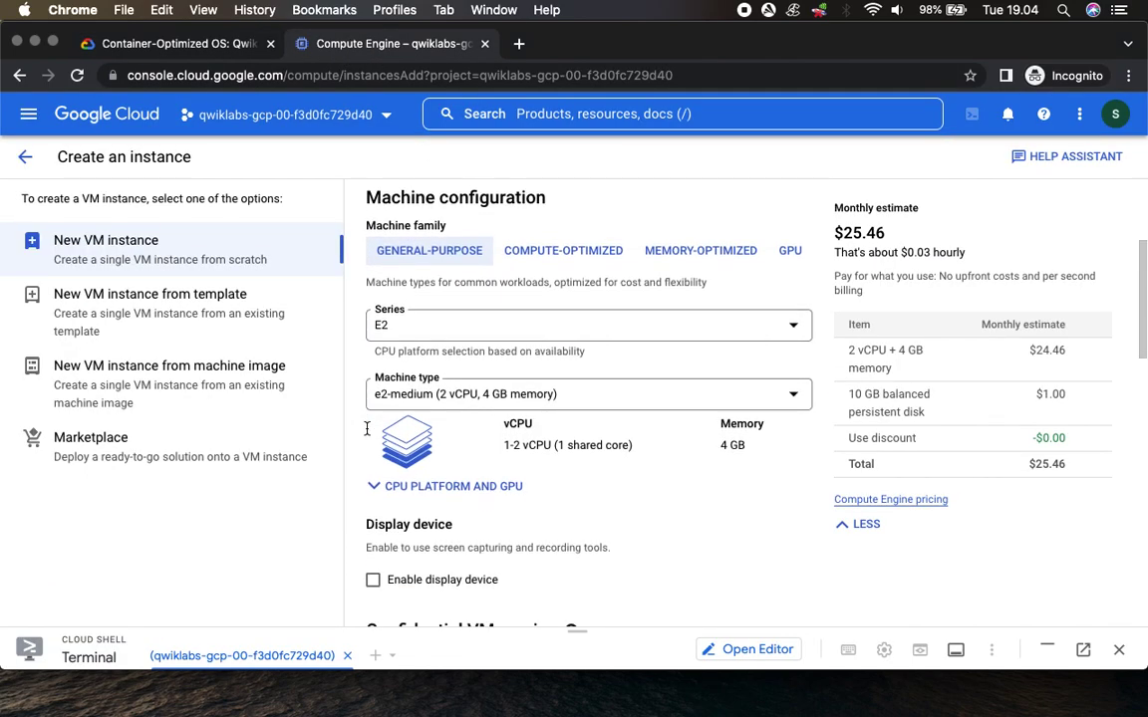
{"action": "left_click", "coordinate": [175, 44]}
{"action": "scroll", "coordinate": [499, 286], "scroll_direction": "down", "scroll_amount": 2}
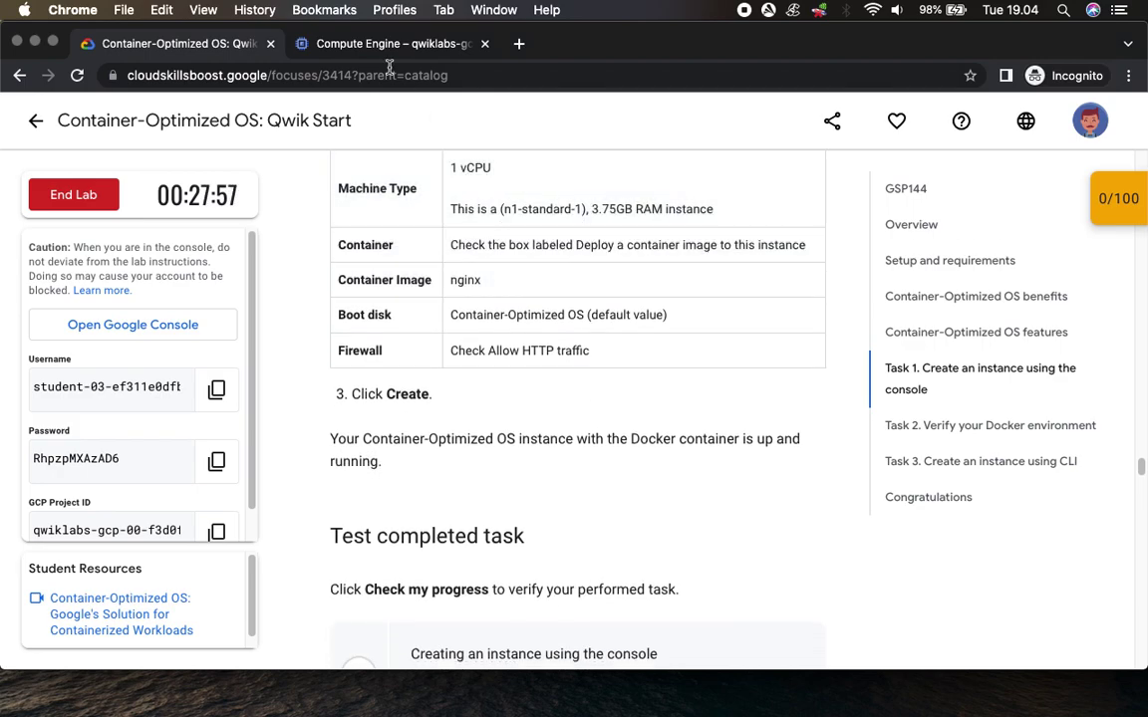
{"action": "left_click", "coordinate": [351, 46]}
{"action": "left_click", "coordinate": [440, 325]}
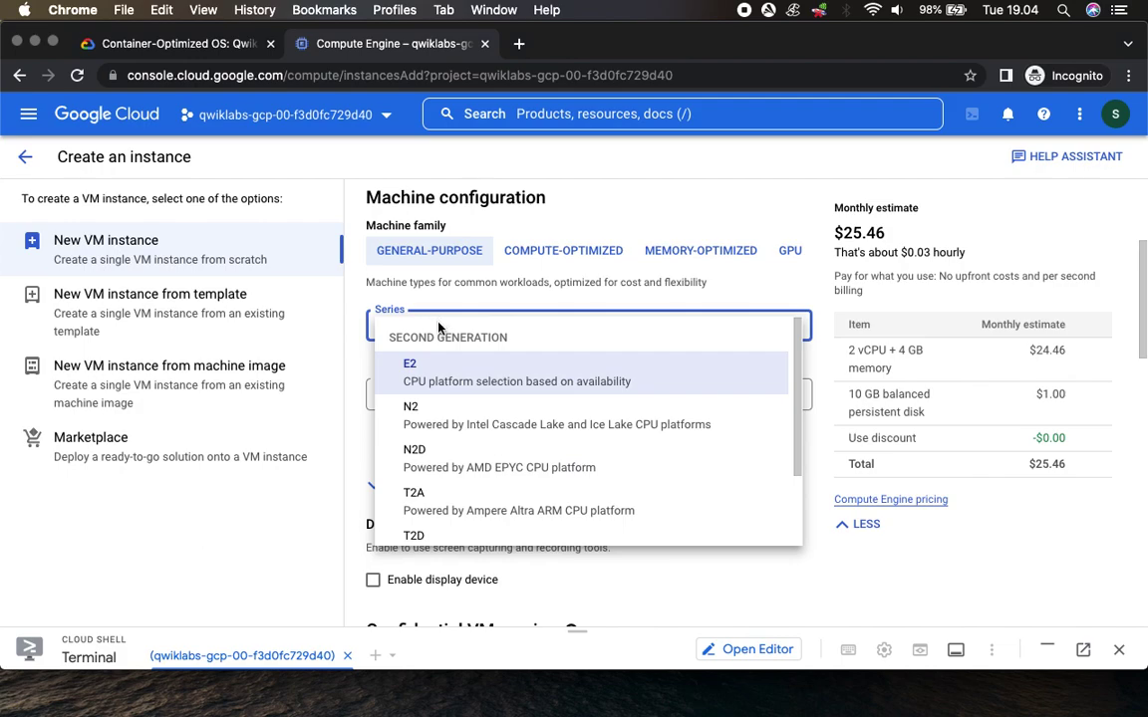
{"action": "scroll", "coordinate": [461, 506], "scroll_direction": "down", "scroll_amount": 1}
{"action": "scroll", "coordinate": [461, 506], "scroll_direction": "down", "scroll_amount": 2}
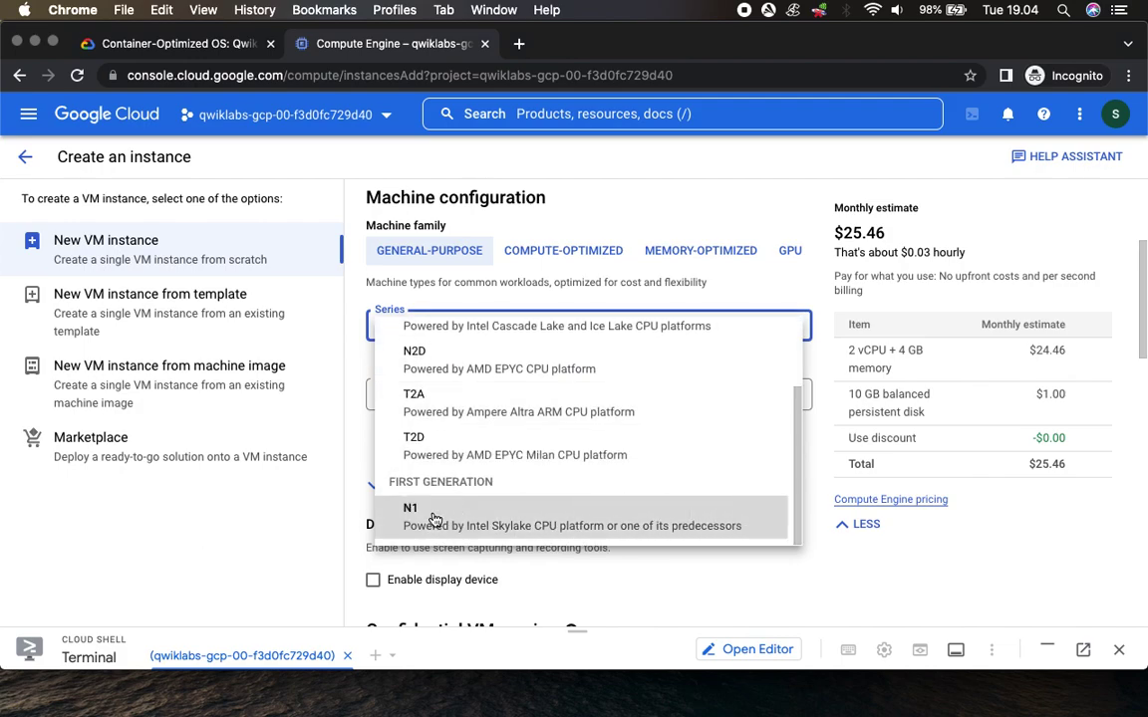
{"action": "left_click", "coordinate": [398, 466]}
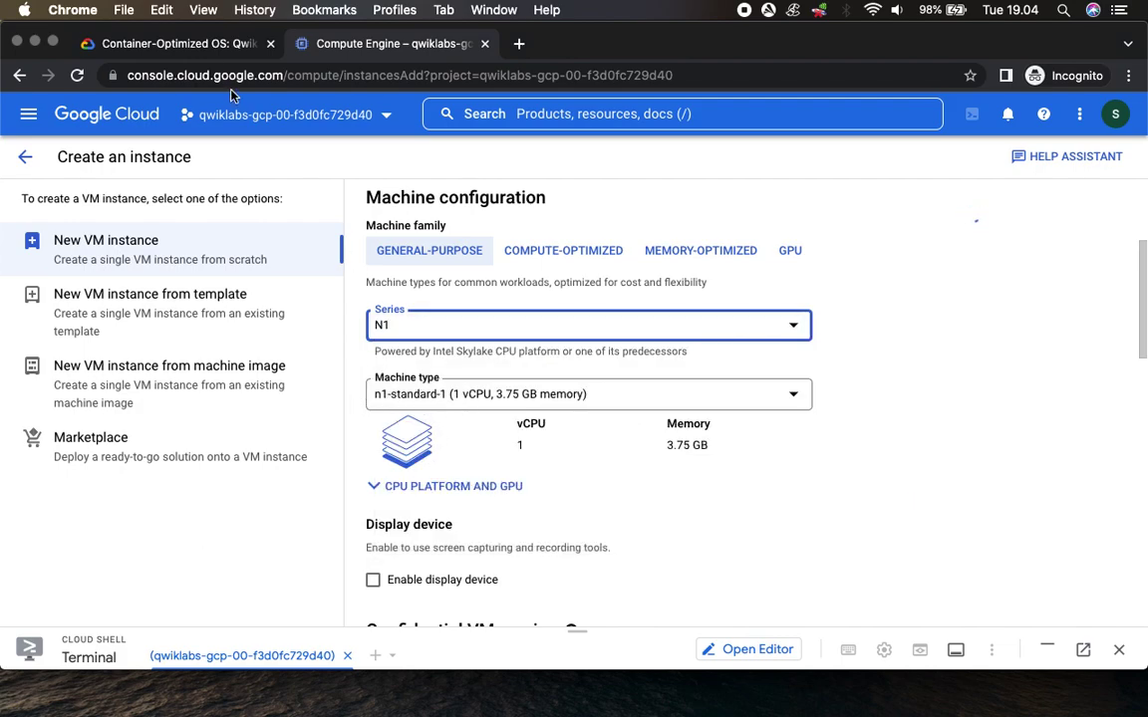
Check the container requirement in the lab's parameter table and open the instance's container deployment settings.
{"action": "left_click", "coordinate": [189, 44]}
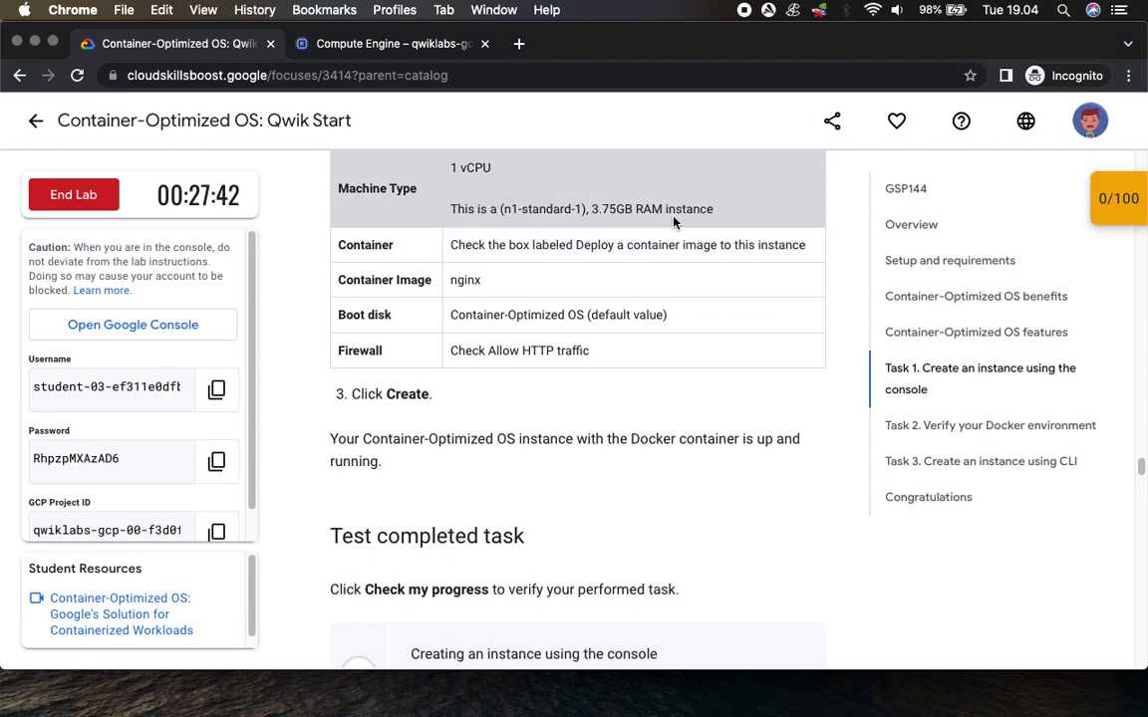
{"action": "scroll", "coordinate": [673, 222], "scroll_direction": "down", "scroll_amount": 2}
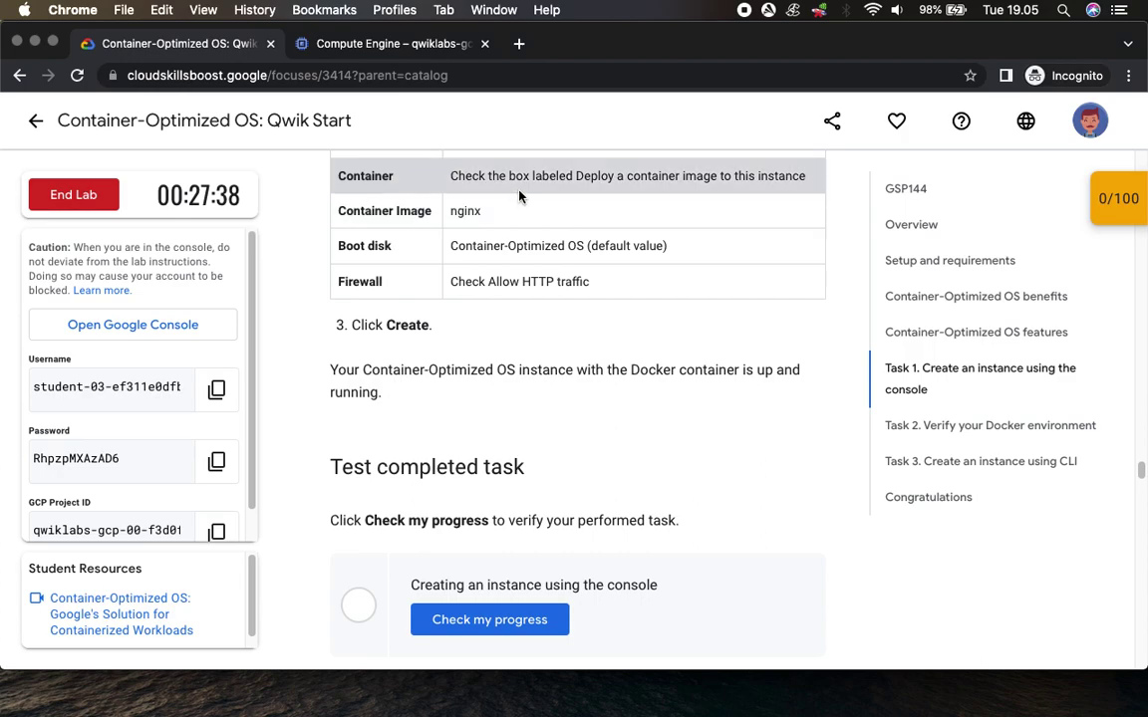
{"action": "left_click", "coordinate": [356, 45]}
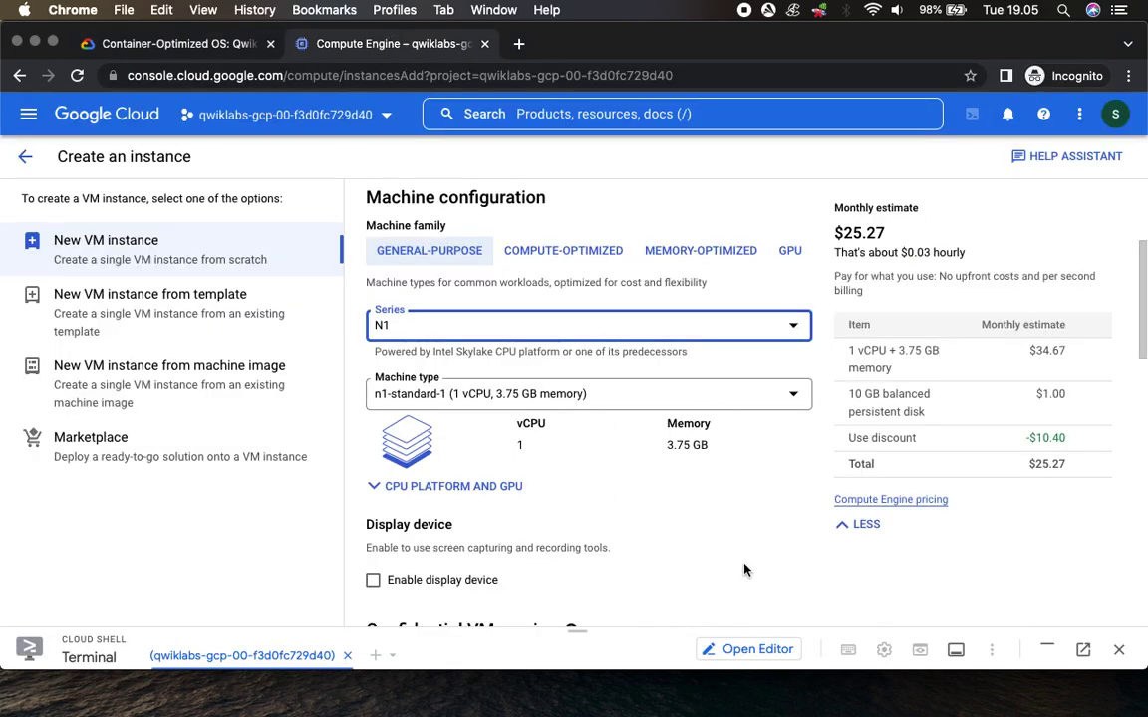
{"action": "scroll", "coordinate": [743, 568], "scroll_direction": "down", "scroll_amount": 5}
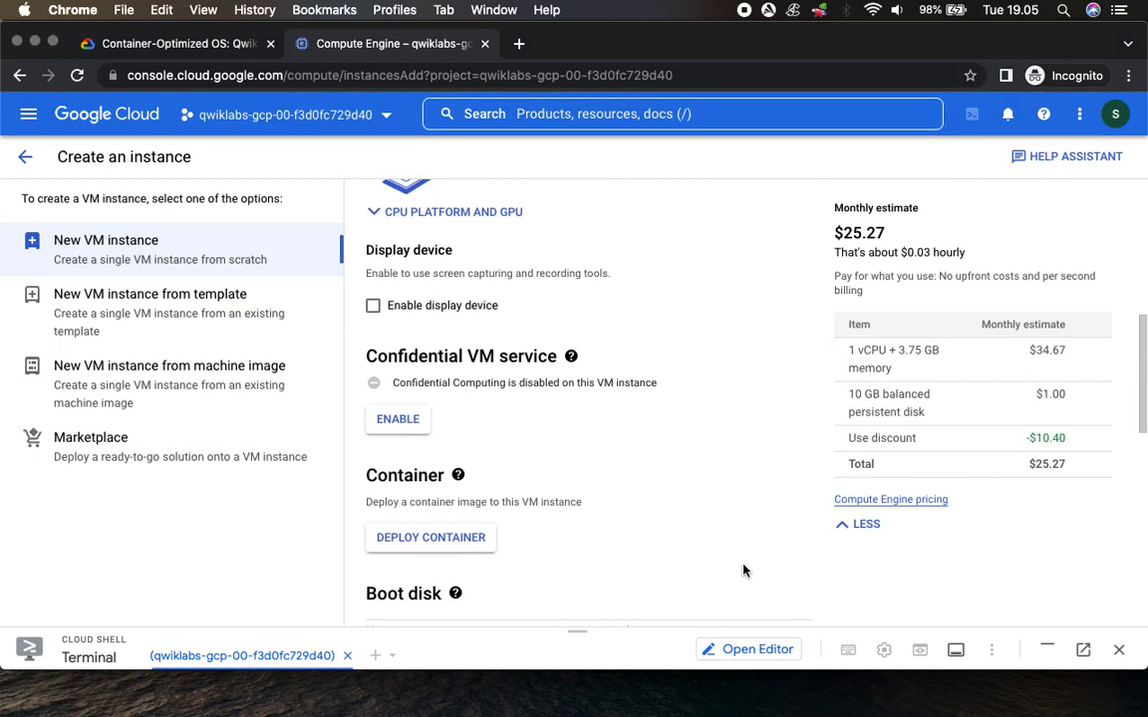
{"action": "scroll", "coordinate": [743, 570], "scroll_direction": "down", "scroll_amount": 3}
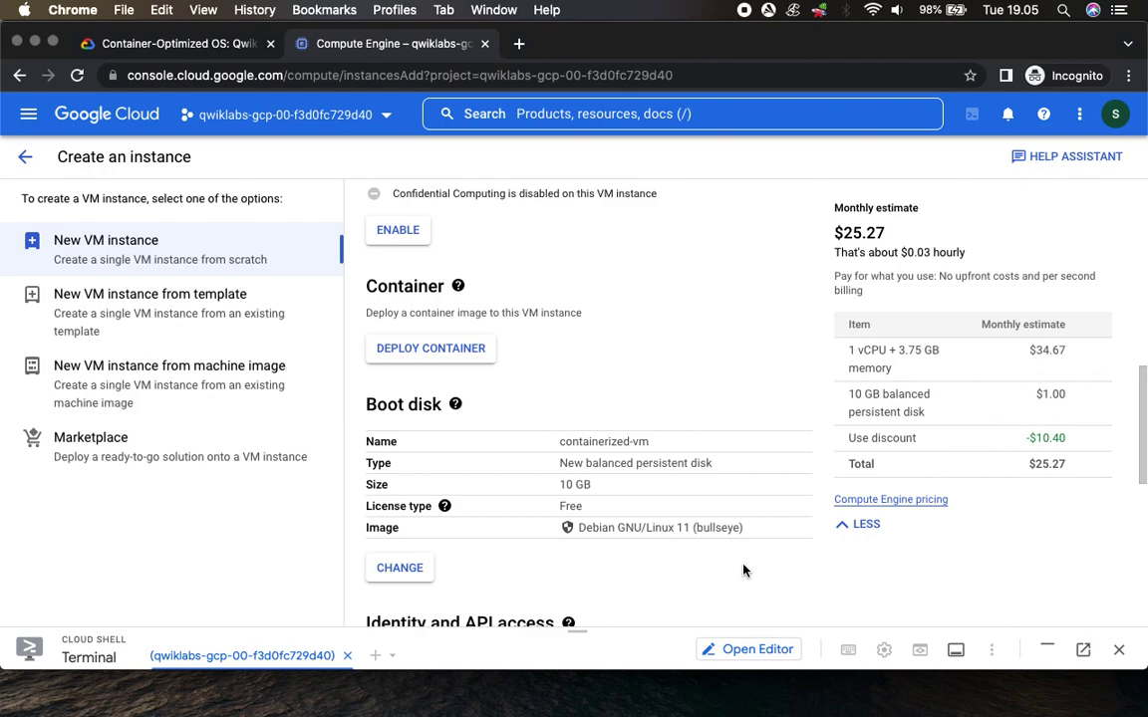
{"action": "scroll", "coordinate": [744, 570], "scroll_direction": "down", "scroll_amount": 1}
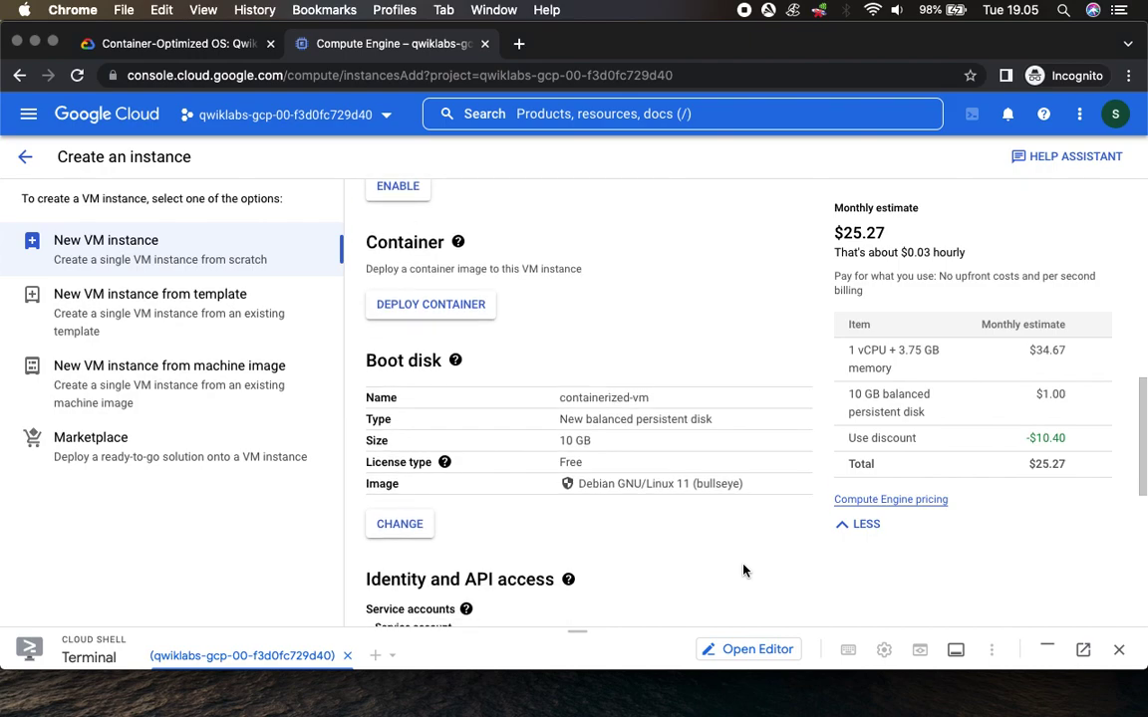
{"action": "scroll", "coordinate": [744, 570], "scroll_direction": "down", "scroll_amount": 1}
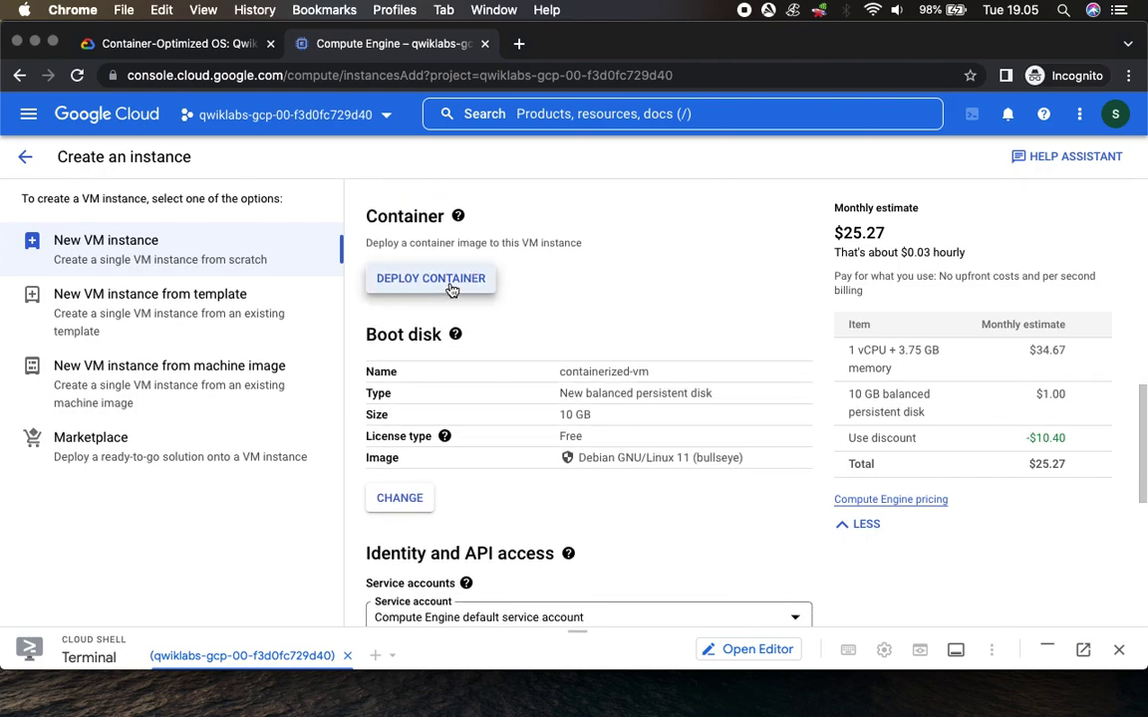
{"action": "left_click", "coordinate": [451, 288]}
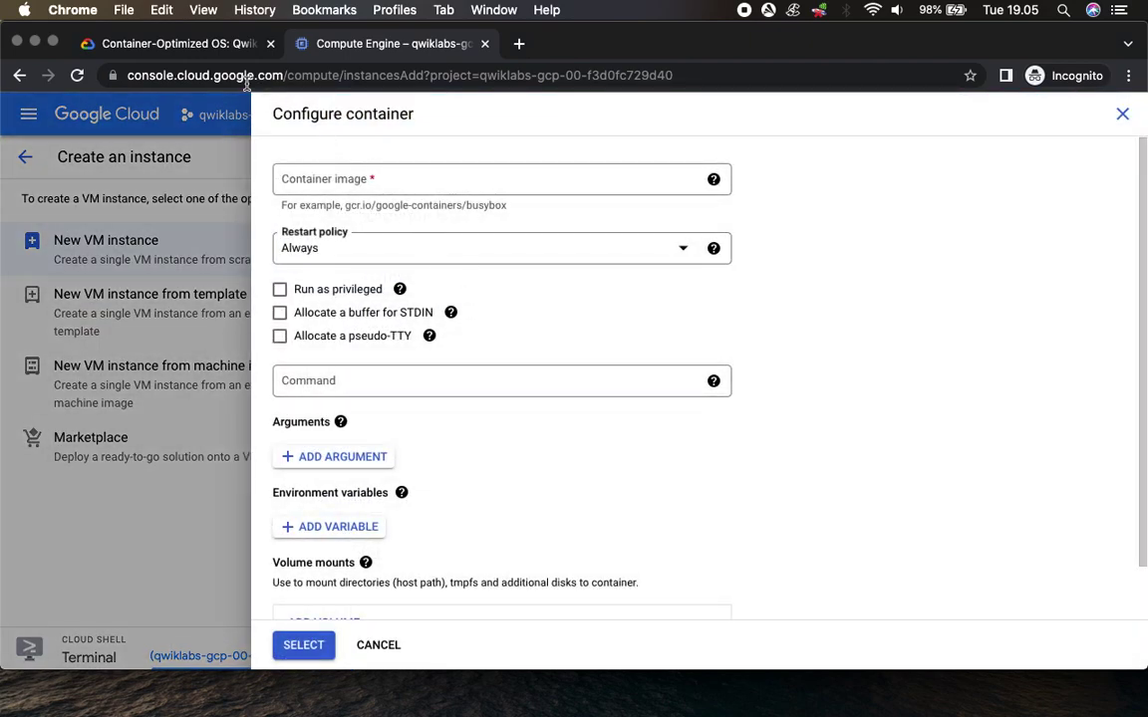
Copy the image name "nginx" from the lab, set it as the container image and apply the container configuration.
{"action": "left_click", "coordinate": [189, 50]}
{"action": "double_click", "coordinate": [464, 210]}
{"action": "key", "text": "super+c"}
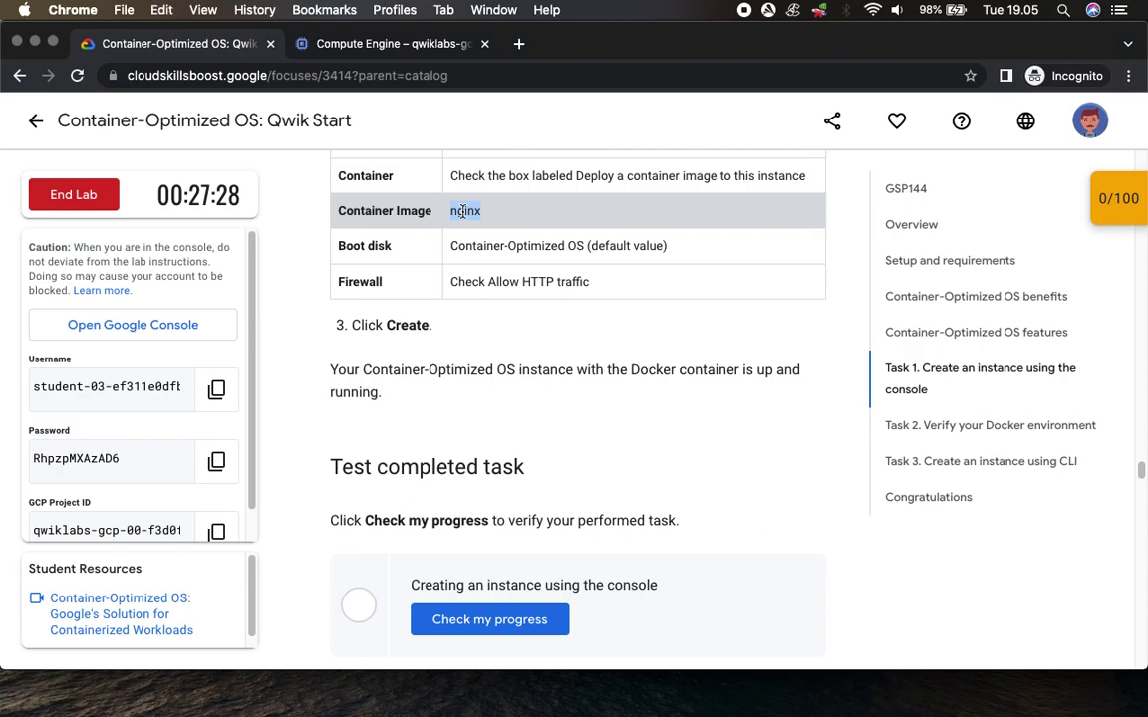
{"action": "left_click", "coordinate": [332, 50]}
{"action": "left_click", "coordinate": [390, 176]}
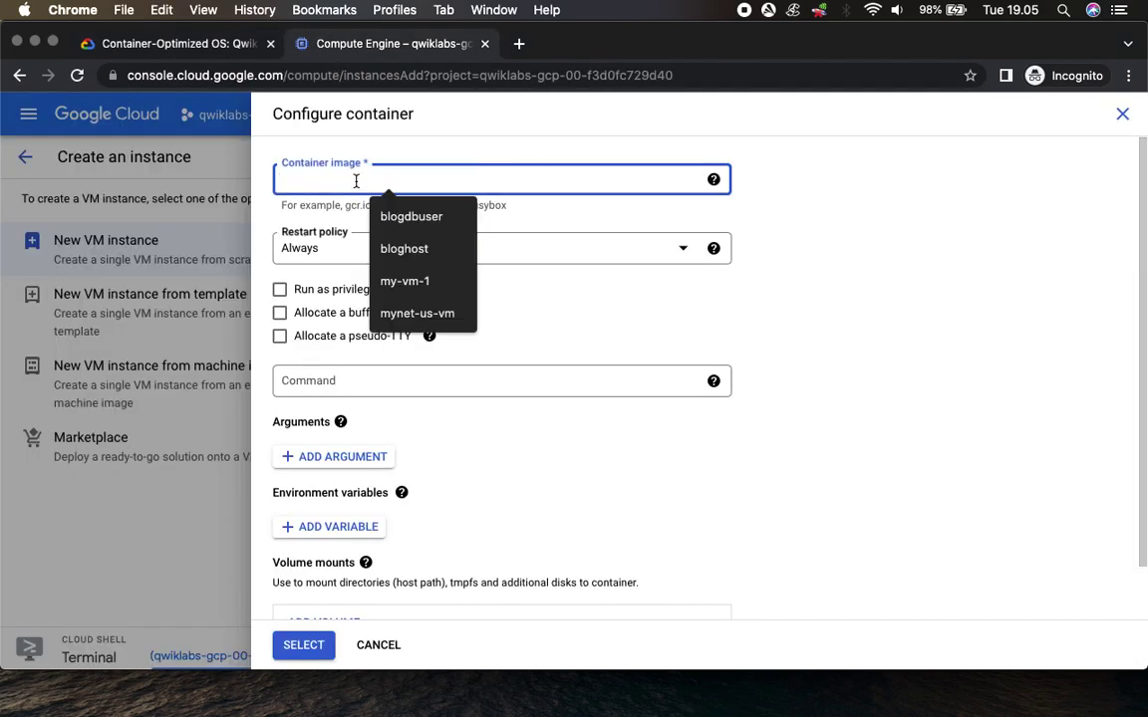
{"action": "key", "text": "super+v"}
{"action": "left_click", "coordinate": [204, 44]}
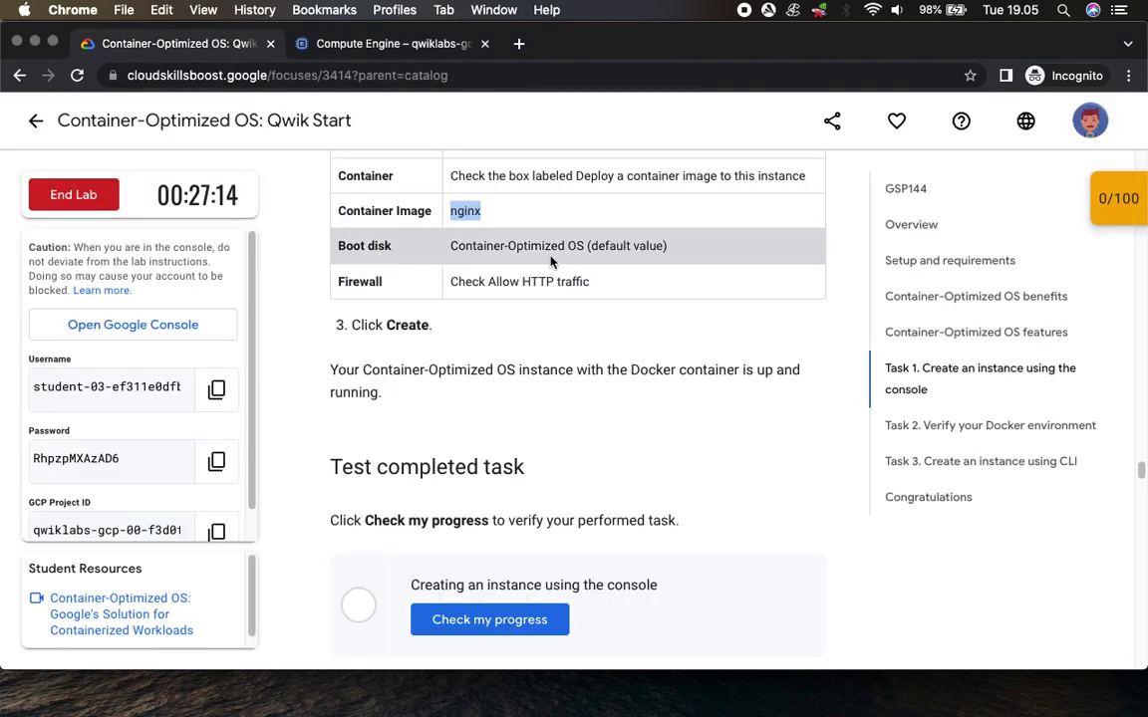
{"action": "left_click", "coordinate": [378, 44]}
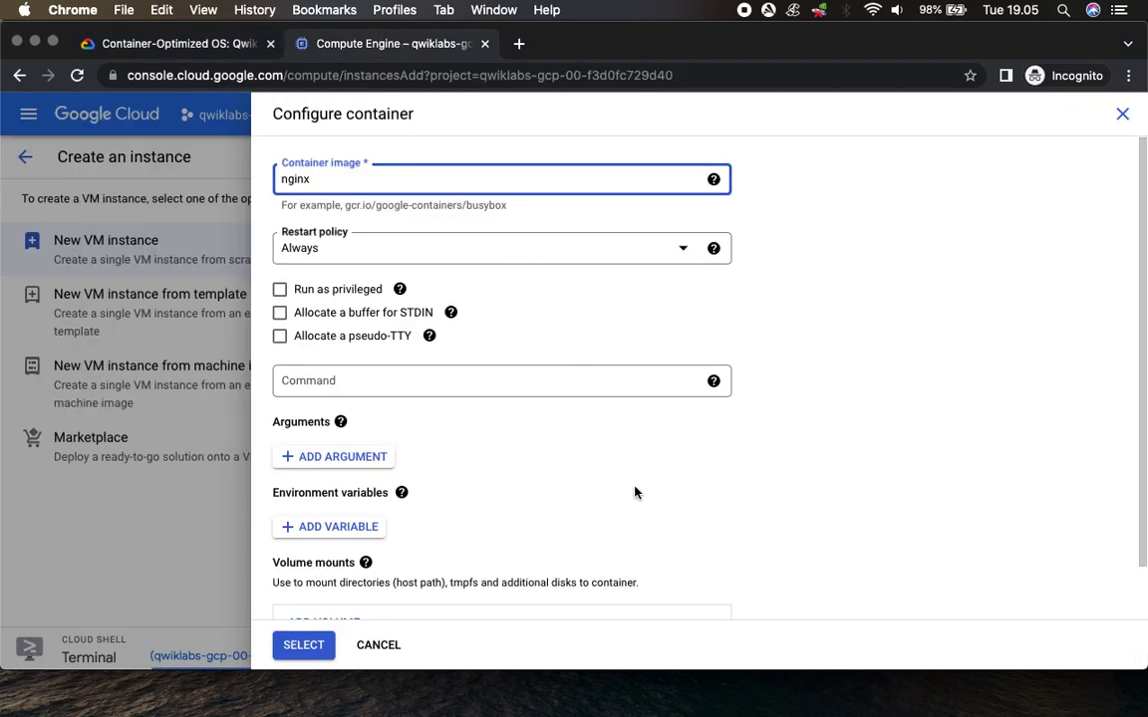
{"action": "scroll", "coordinate": [638, 493], "scroll_direction": "down", "scroll_amount": 2}
{"action": "scroll", "coordinate": [640, 494], "scroll_direction": "up", "scroll_amount": 2}
{"action": "scroll", "coordinate": [639, 494], "scroll_direction": "down", "scroll_amount": 2}
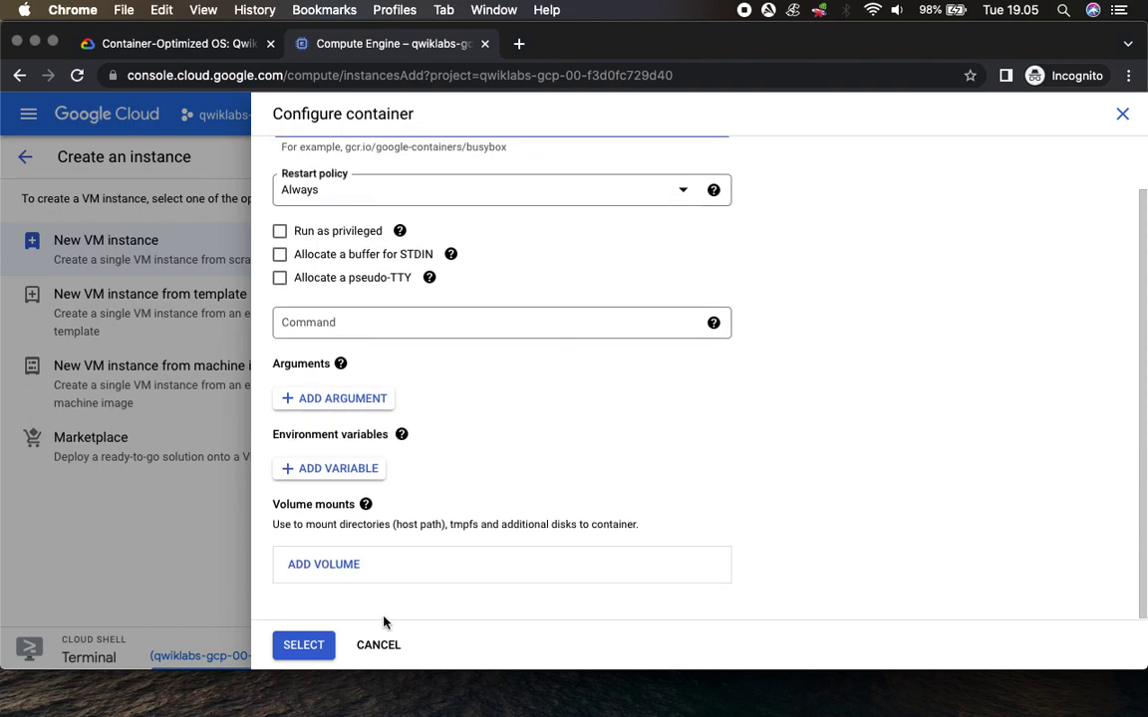
{"action": "left_click", "coordinate": [304, 645]}
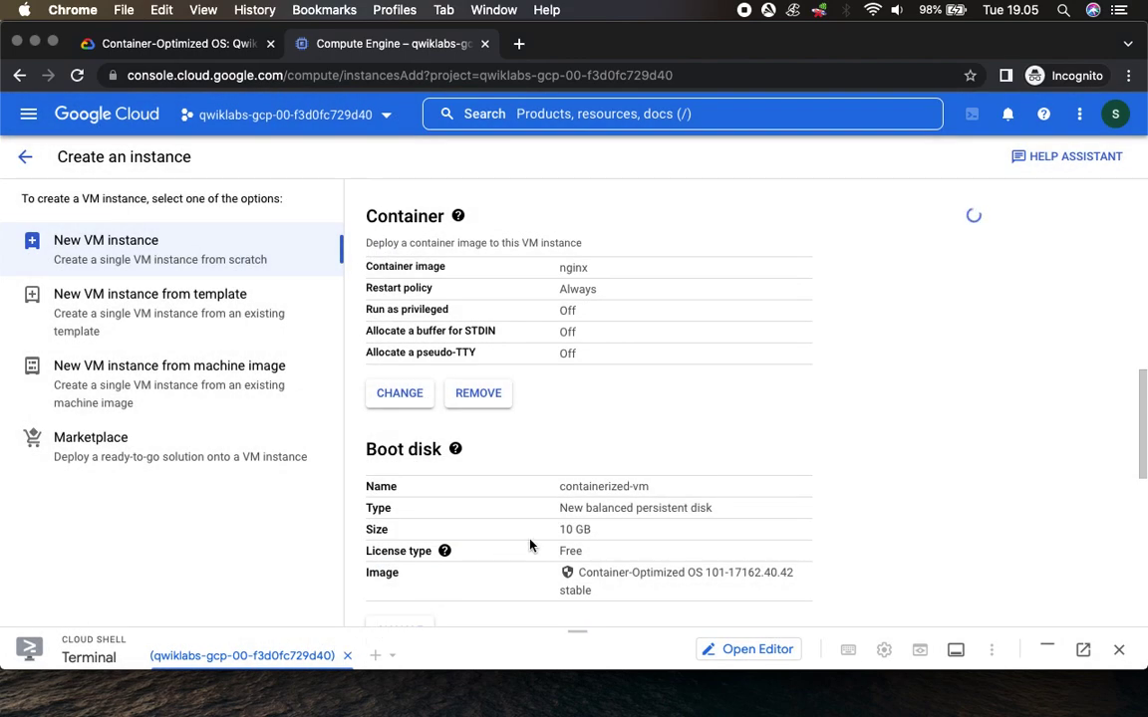
Compare the boot disk and firewall settings with the lab's parameter table and allow HTTP traffic to the instance.
{"action": "scroll", "coordinate": [504, 488], "scroll_direction": "down", "scroll_amount": 5}
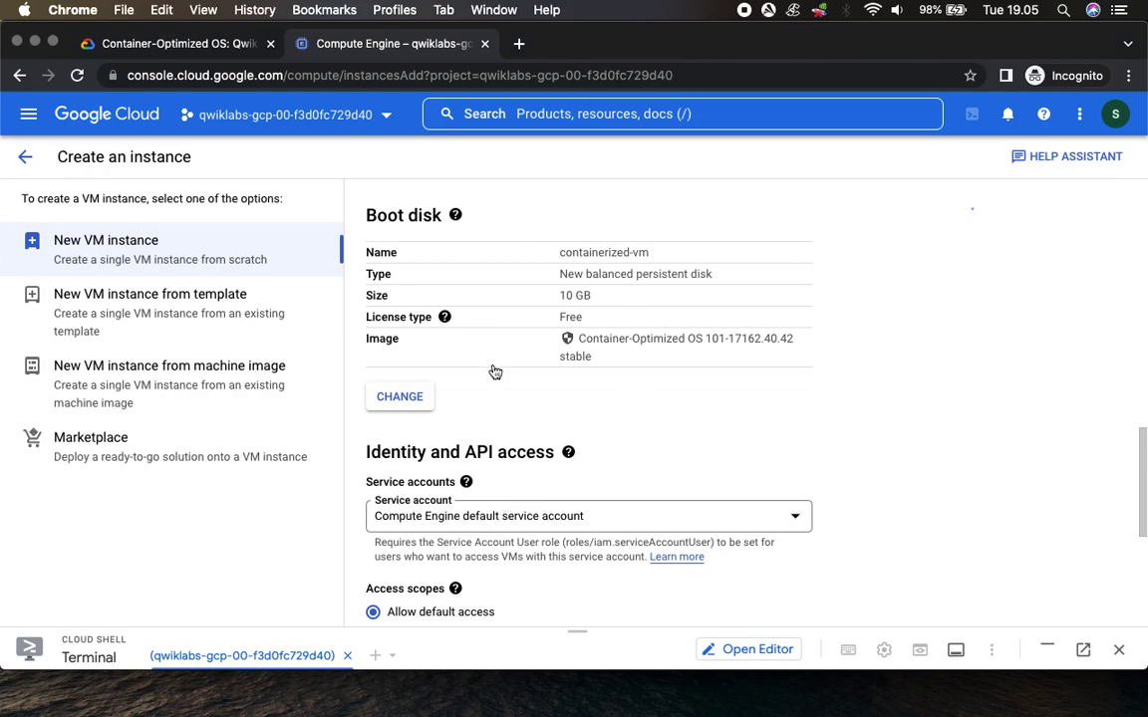
{"action": "left_click", "coordinate": [183, 43]}
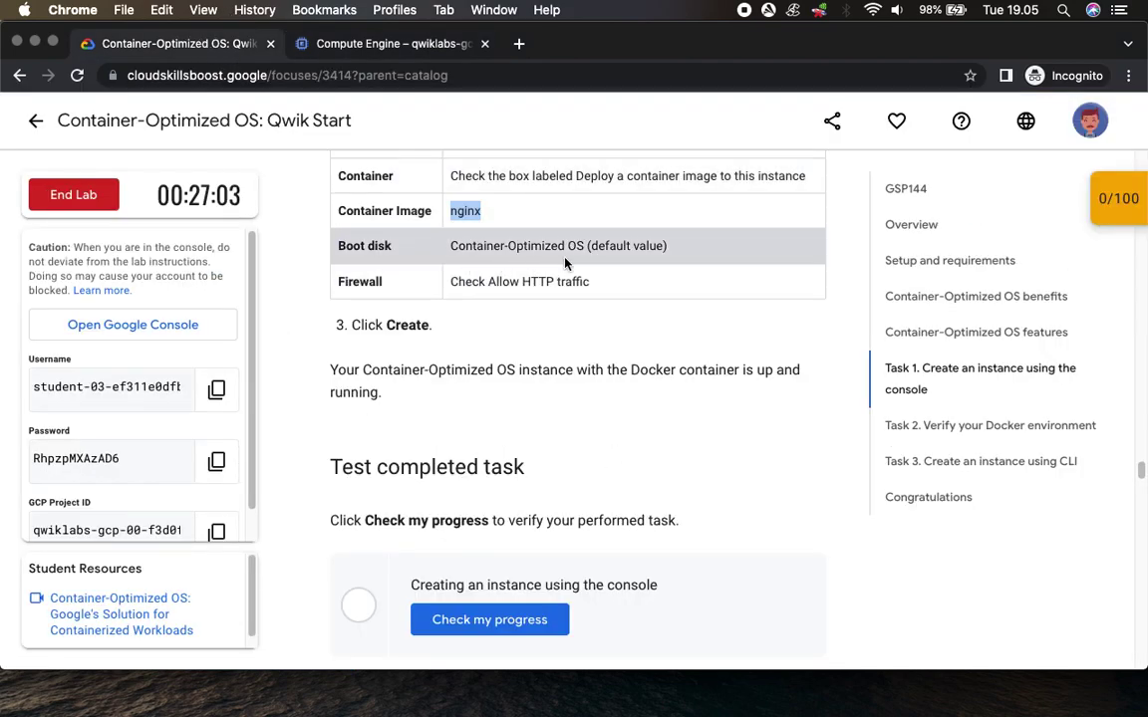
{"action": "left_click", "coordinate": [371, 45]}
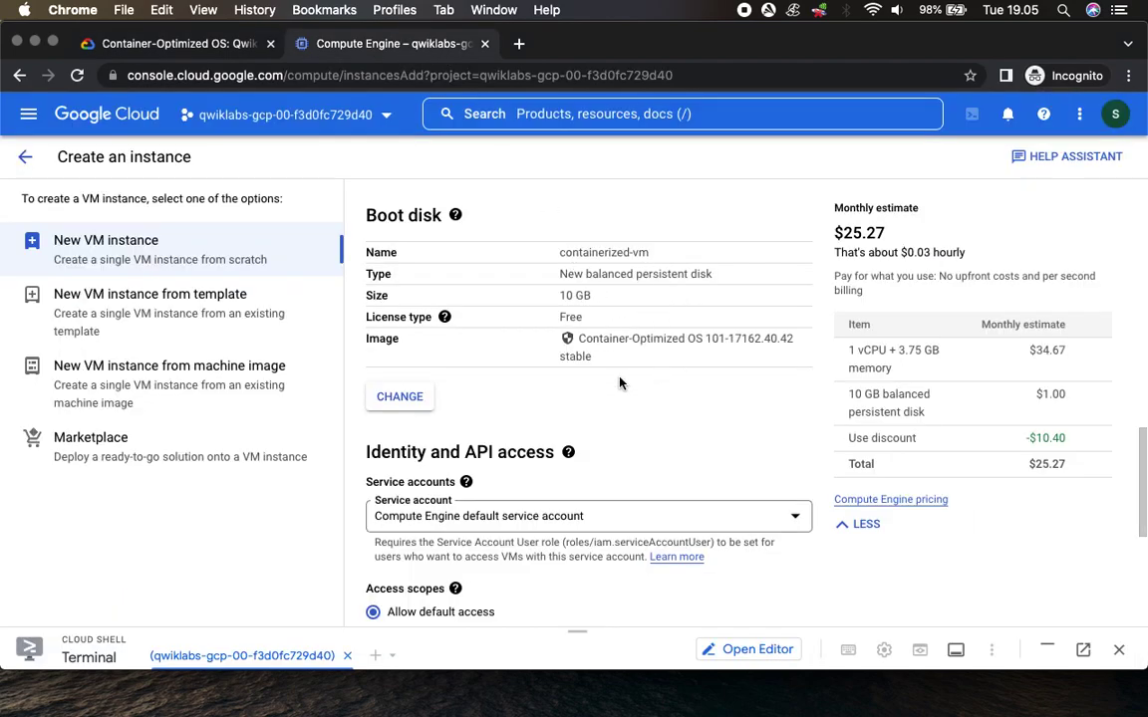
{"action": "left_click", "coordinate": [179, 44]}
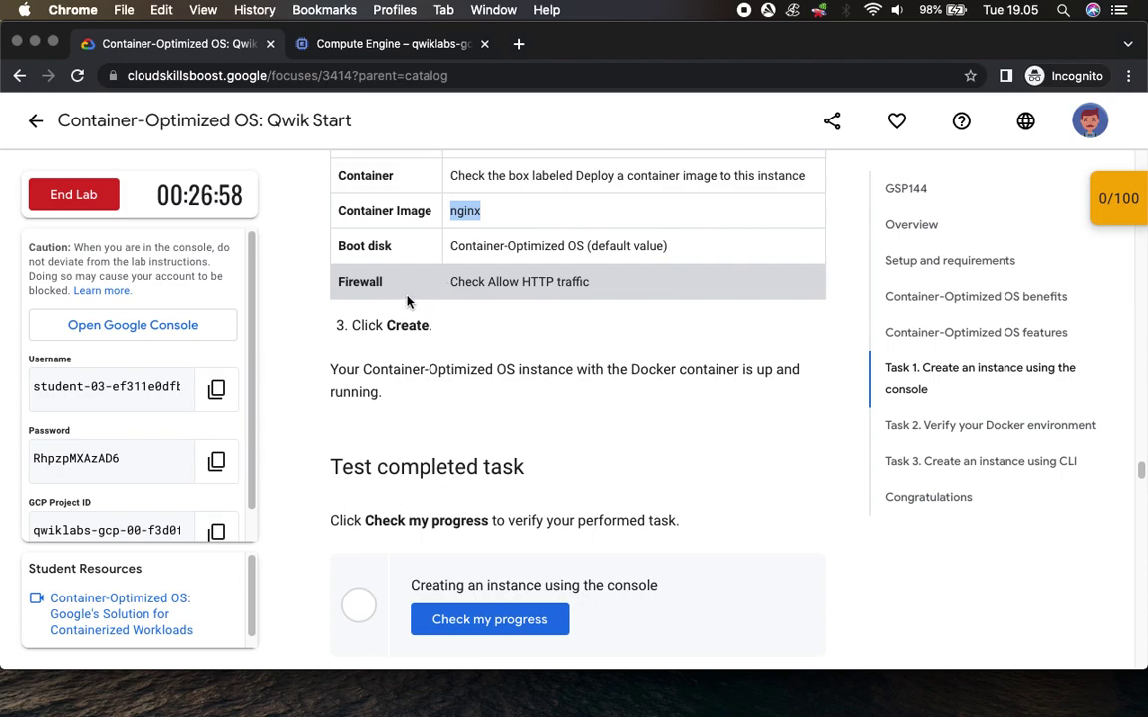
{"action": "left_click", "coordinate": [384, 44]}
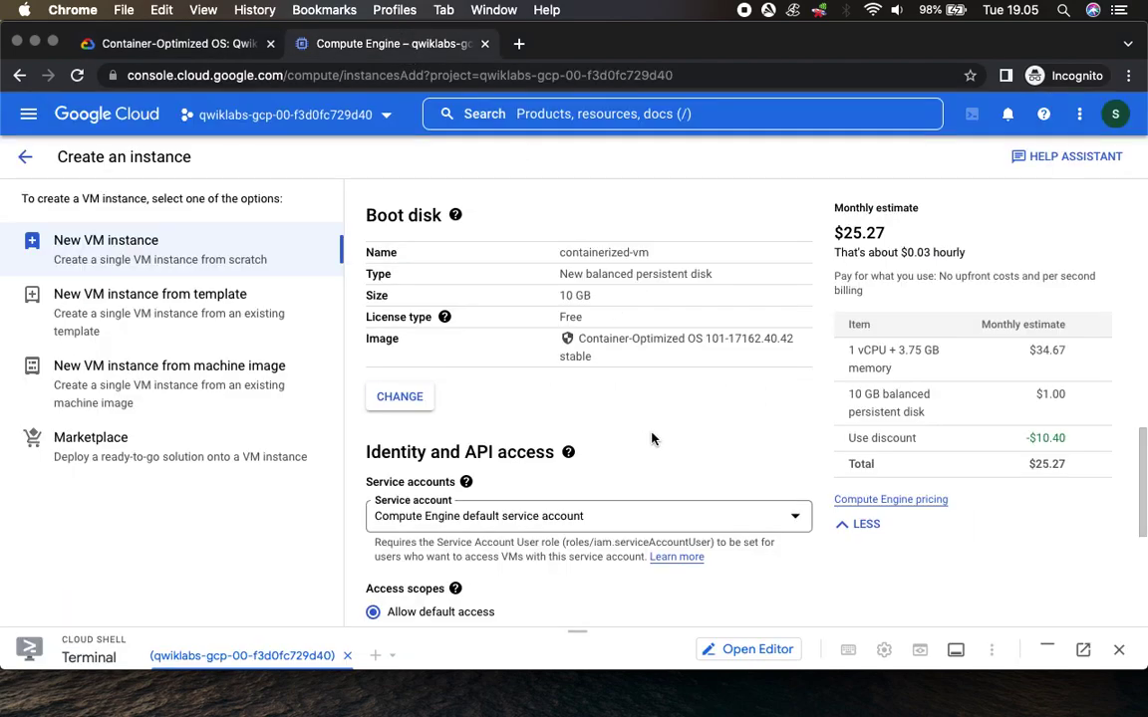
{"action": "scroll", "coordinate": [650, 438], "scroll_direction": "down", "scroll_amount": 5}
{"action": "left_click", "coordinate": [373, 399]}
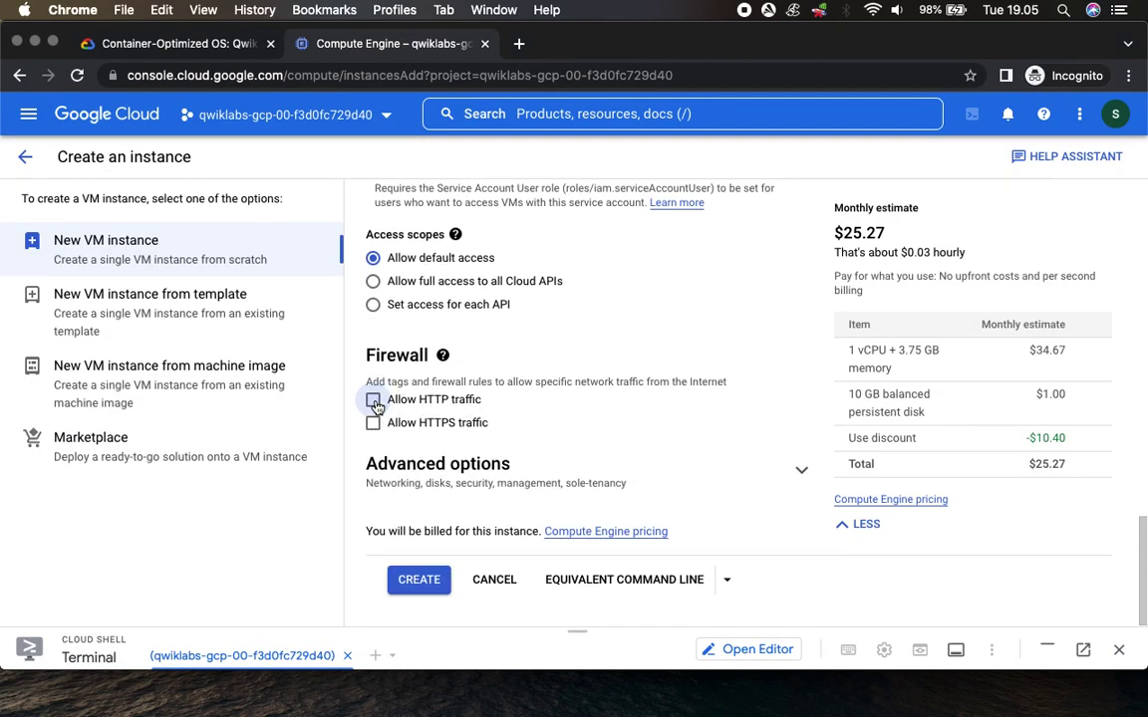
Check the lab's final Task 1 instruction and create the configured VM instance.
{"action": "left_click", "coordinate": [179, 44]}
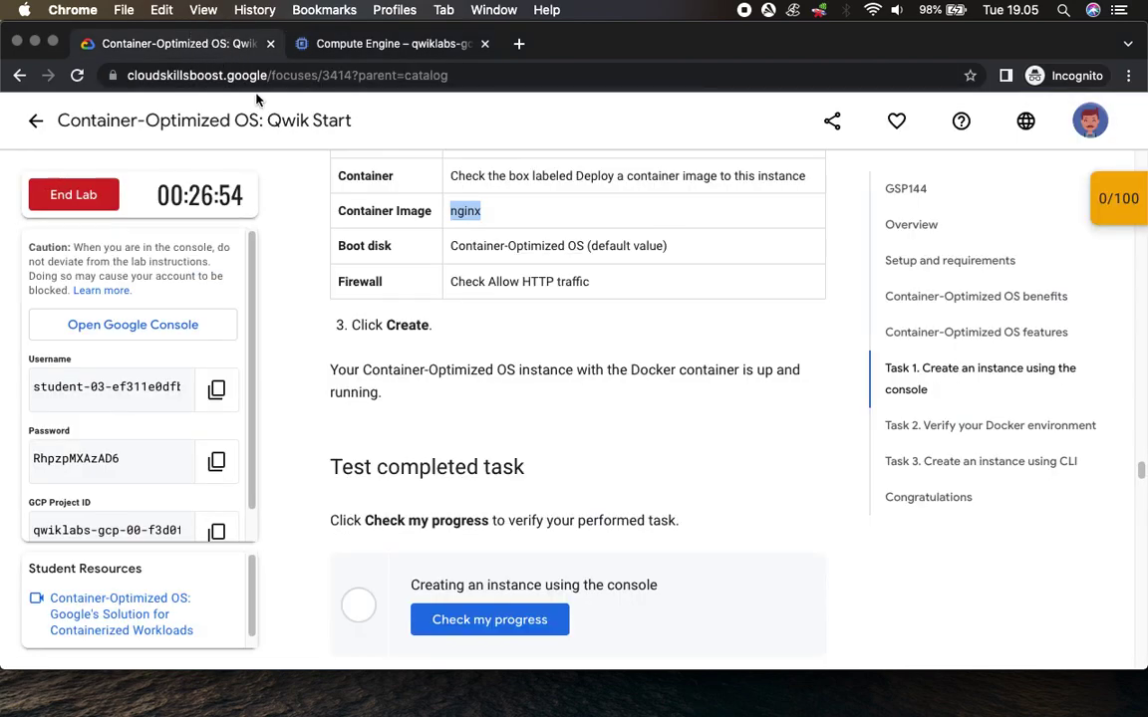
{"action": "left_click_drag", "start_coordinate": [387, 327], "coordinate": [486, 317]}
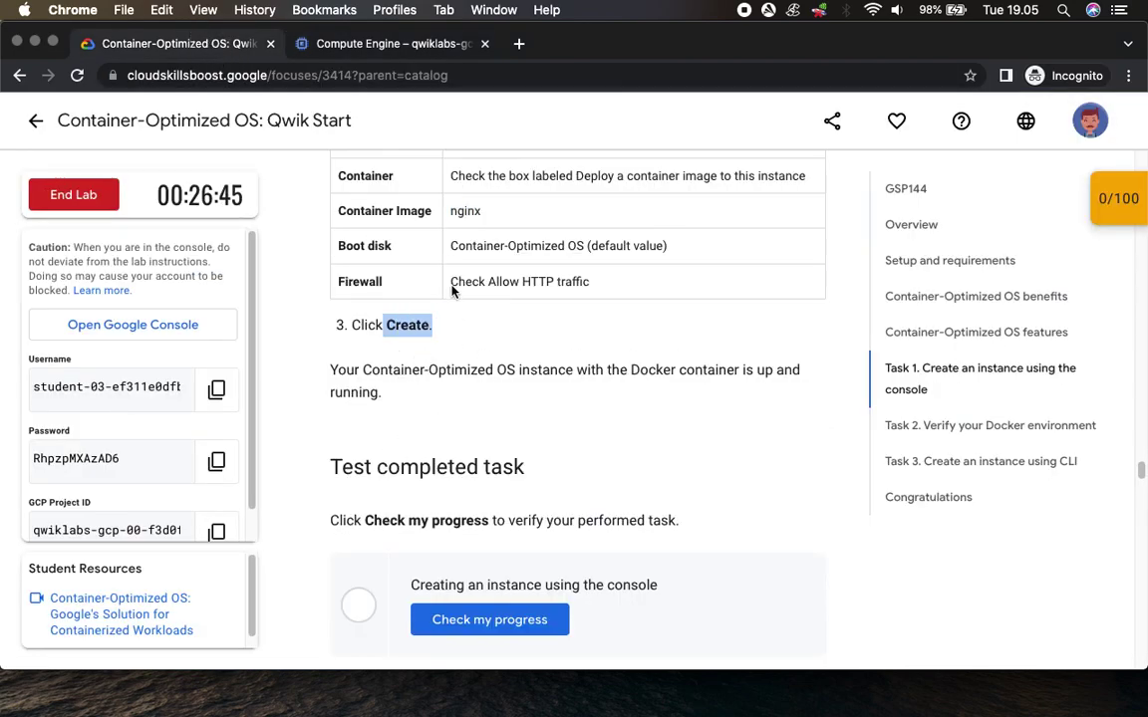
{"action": "left_click", "coordinate": [376, 50]}
{"action": "left_click", "coordinate": [418, 578]}
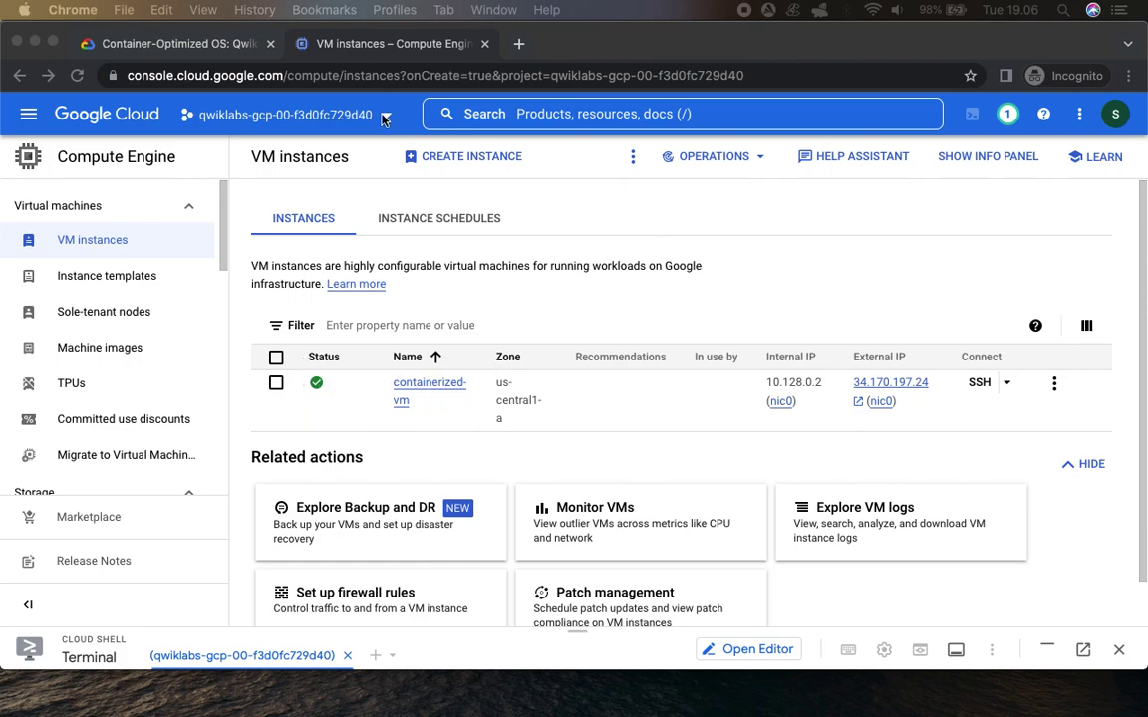
Check the lab progress for "Creating an instance using the console" and open the lab's checkpoints overview.
{"action": "left_click", "coordinate": [204, 44]}
{"action": "scroll", "coordinate": [498, 449], "scroll_direction": "down", "scroll_amount": 3}
{"action": "left_click", "coordinate": [487, 479]}
{"action": "scroll", "coordinate": [659, 495], "scroll_direction": "down", "scroll_amount": 1}
{"action": "scroll", "coordinate": [658, 495], "scroll_direction": "down", "scroll_amount": 2}
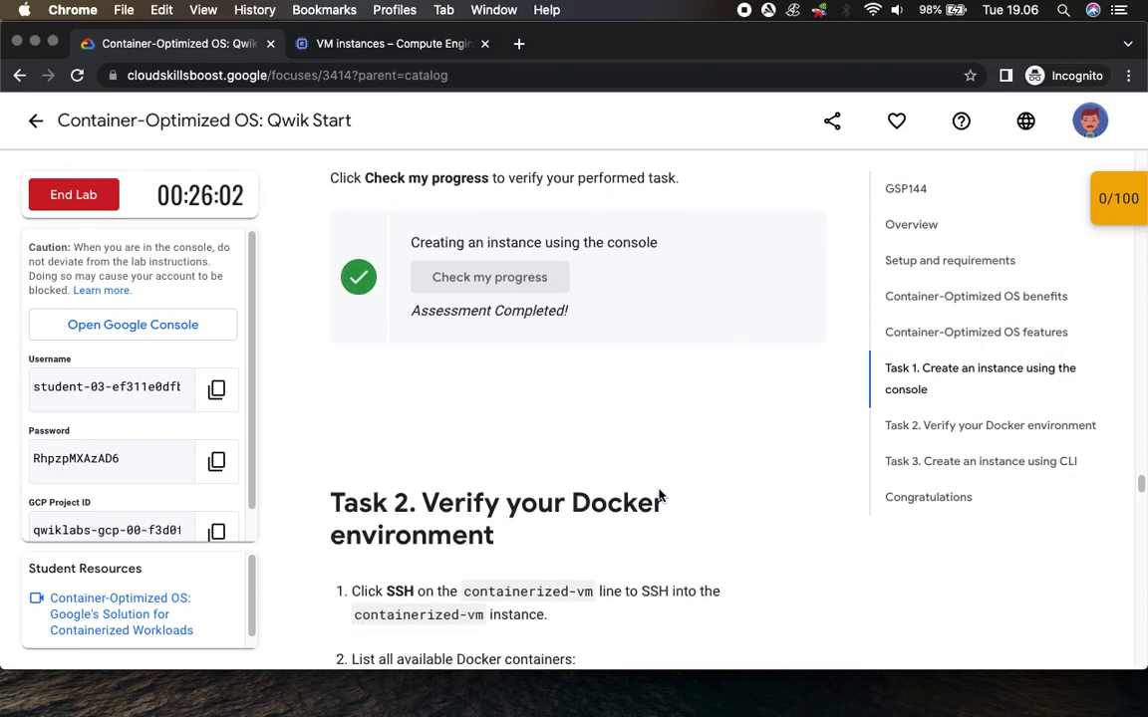
{"action": "left_click", "coordinate": [1110, 204]}
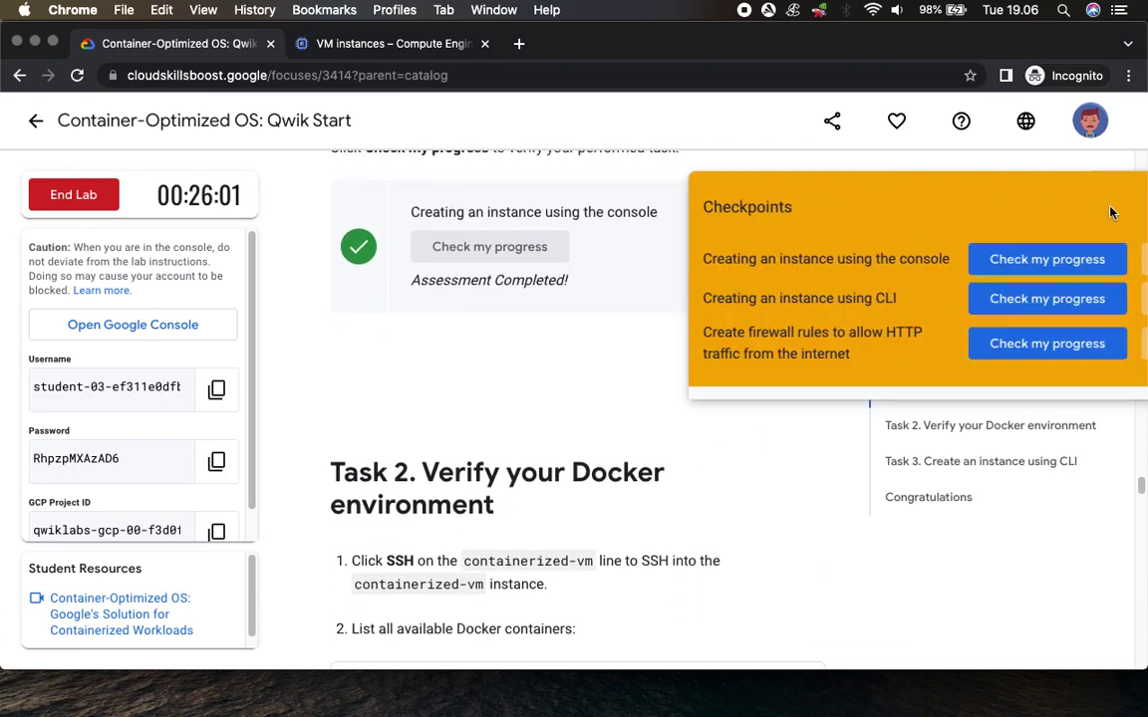
Recheck the progress for "Creating an instance using the console", close the checkpoints overview and read the first Task 2 instructions.
{"action": "left_click", "coordinate": [1003, 261]}
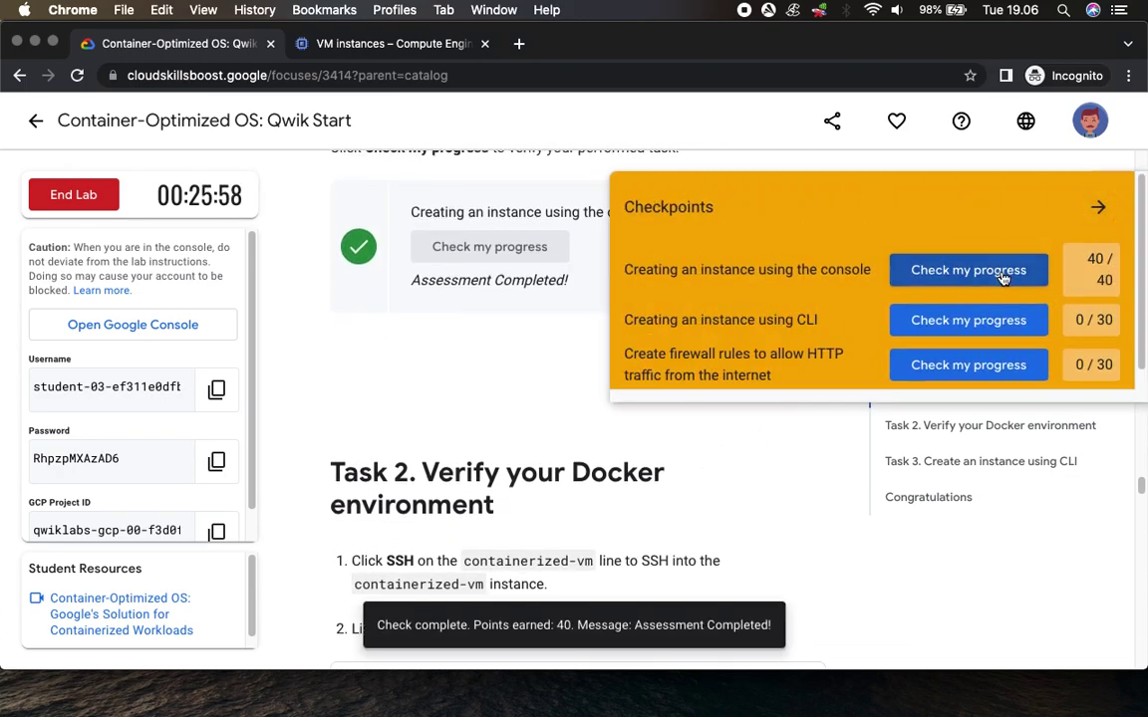
{"action": "left_click", "coordinate": [1095, 210]}
{"action": "scroll", "coordinate": [674, 430], "scroll_direction": "down", "scroll_amount": 1}
{"action": "scroll", "coordinate": [675, 431], "scroll_direction": "down", "scroll_amount": 5}
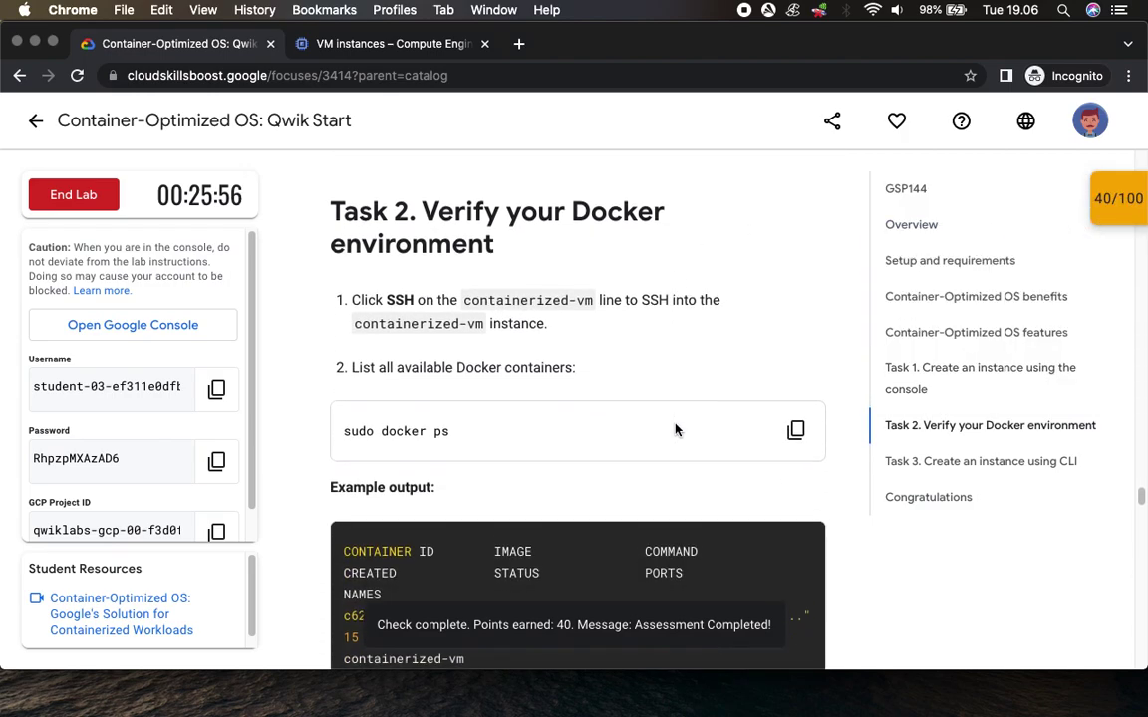
{"action": "scroll", "coordinate": [422, 307], "scroll_direction": "down", "scroll_amount": 2}
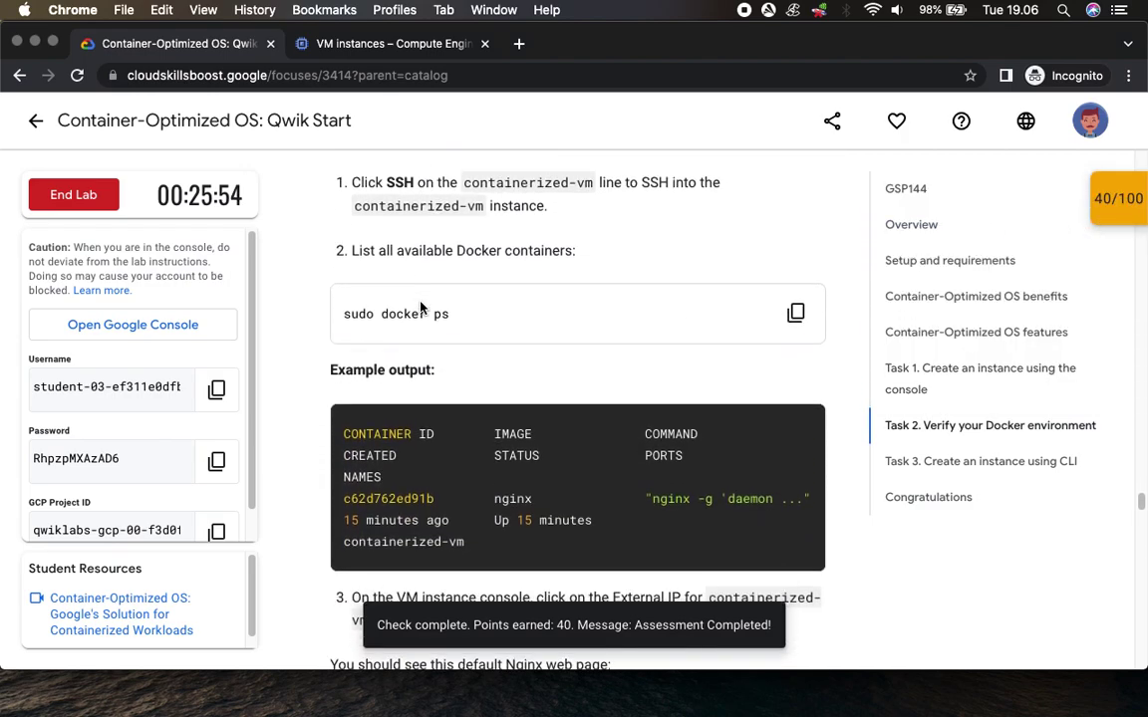
Open an SSH session to the containerized-vm instance, as instructed in the lab's Task 2.
{"action": "mouse_move", "coordinate": [396, 178]}
{"action": "left_mouse_down"}
{"action": "mouse_move", "coordinate": [445, 177]}
{"action": "mouse_move", "coordinate": [413, 179]}
{"action": "left_mouse_up"}
{"action": "left_click", "coordinate": [373, 44]}
{"action": "left_click", "coordinate": [980, 382]}
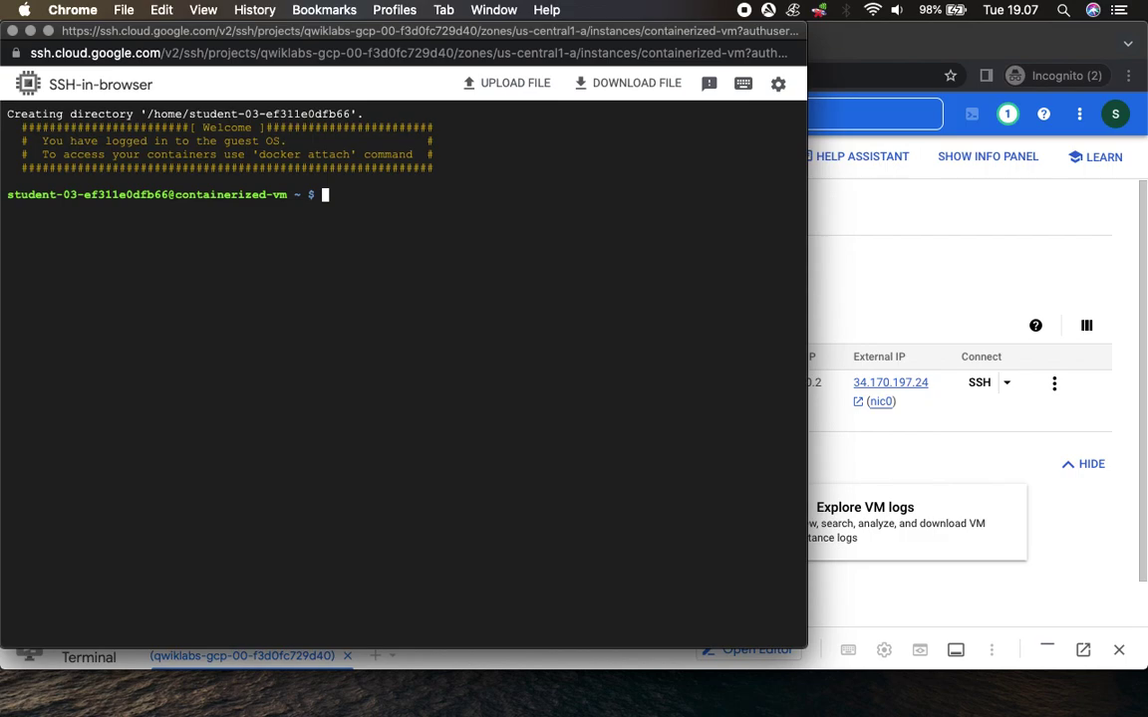
Set the SSH terminal's font size to Medium.
{"action": "left_click", "coordinate": [778, 83]}
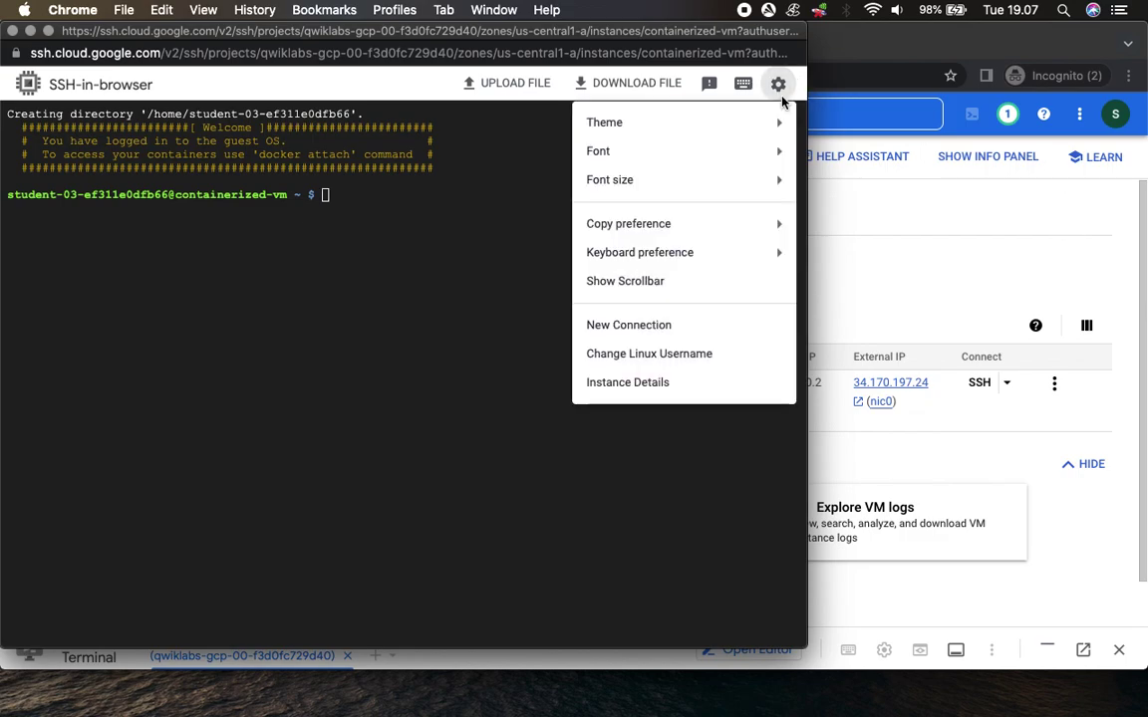
{"action": "mouse_move", "coordinate": [717, 184]}
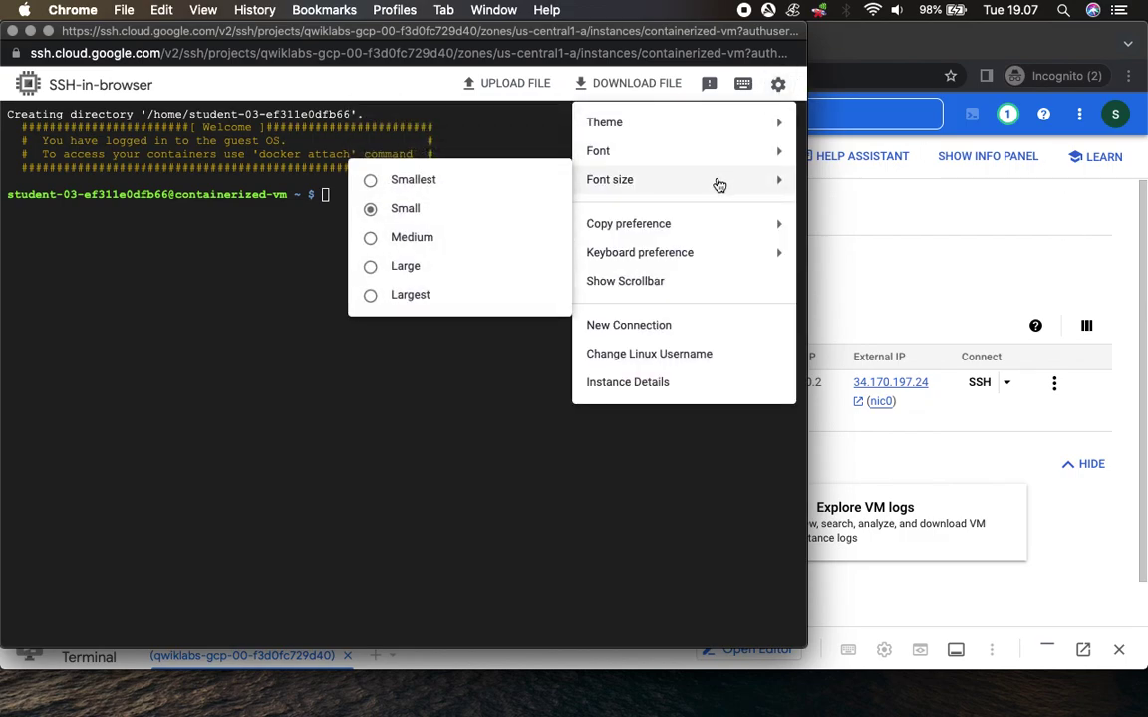
{"action": "left_click", "coordinate": [378, 236]}
Copy the command "sudo docker ps" from the lab and run it in the containerized-vm SSH terminal.
{"action": "left_click", "coordinate": [936, 214]}
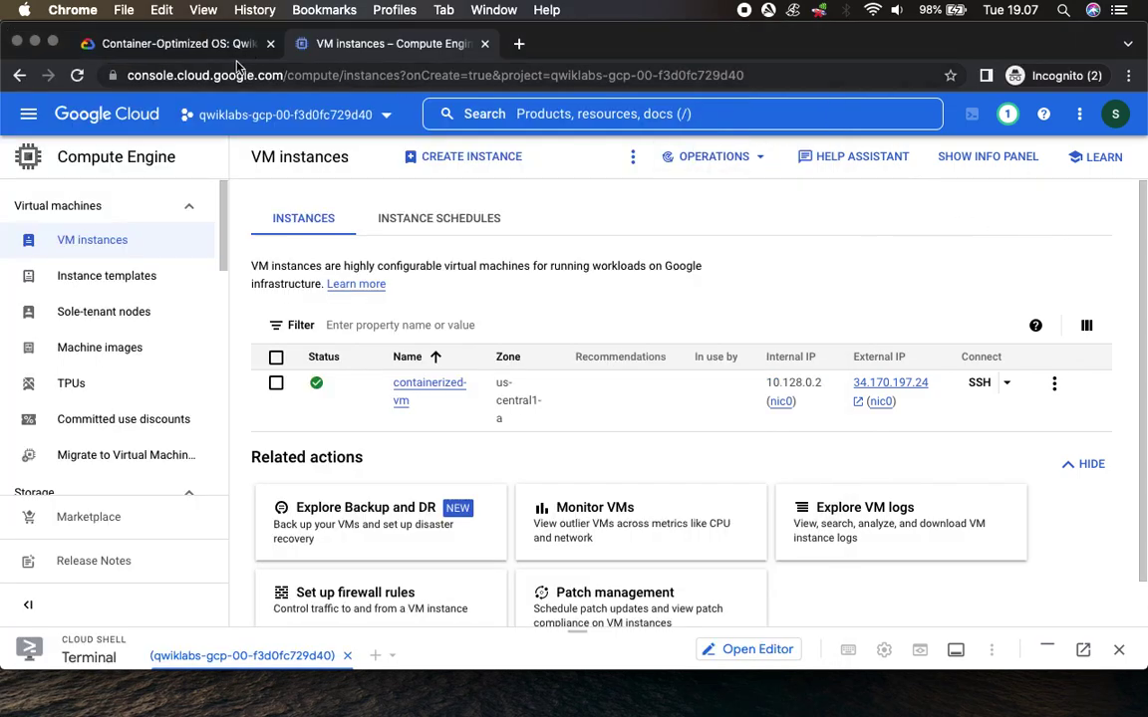
{"action": "left_click", "coordinate": [213, 49]}
{"action": "left_click", "coordinate": [795, 308]}
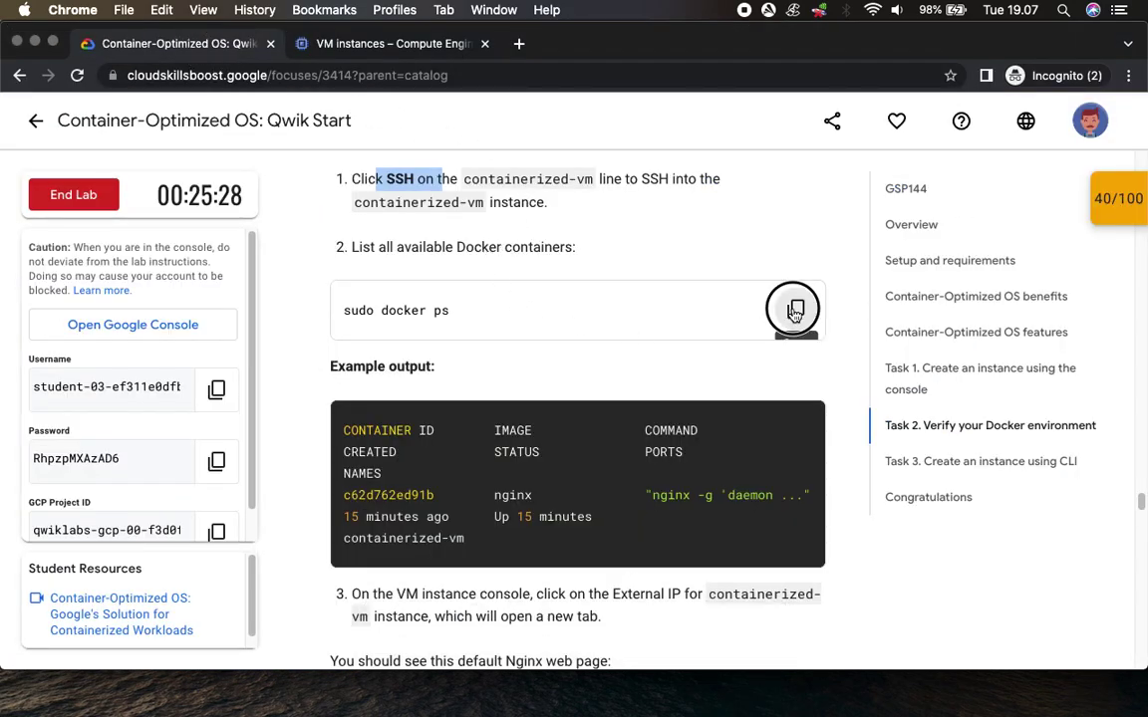
{"action": "left_click_drag", "start_coordinate": [784, 38], "coordinate": [809, 38]}
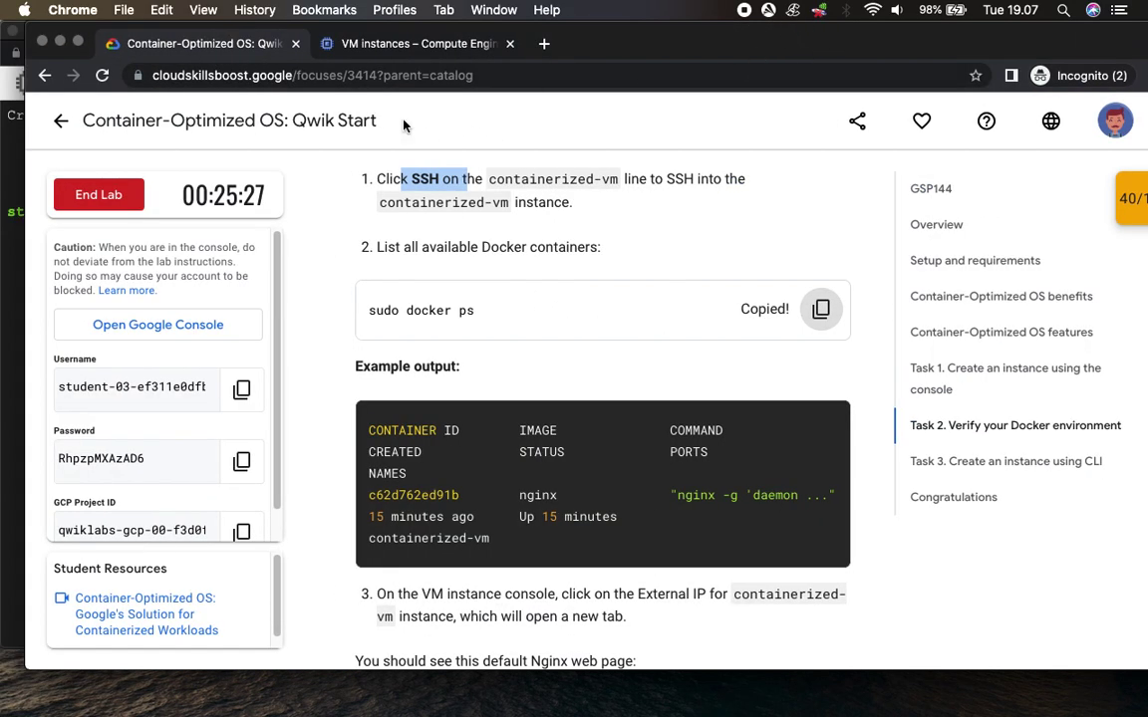
{"action": "left_click", "coordinate": [13, 250]}
{"action": "key", "text": "super+v"}
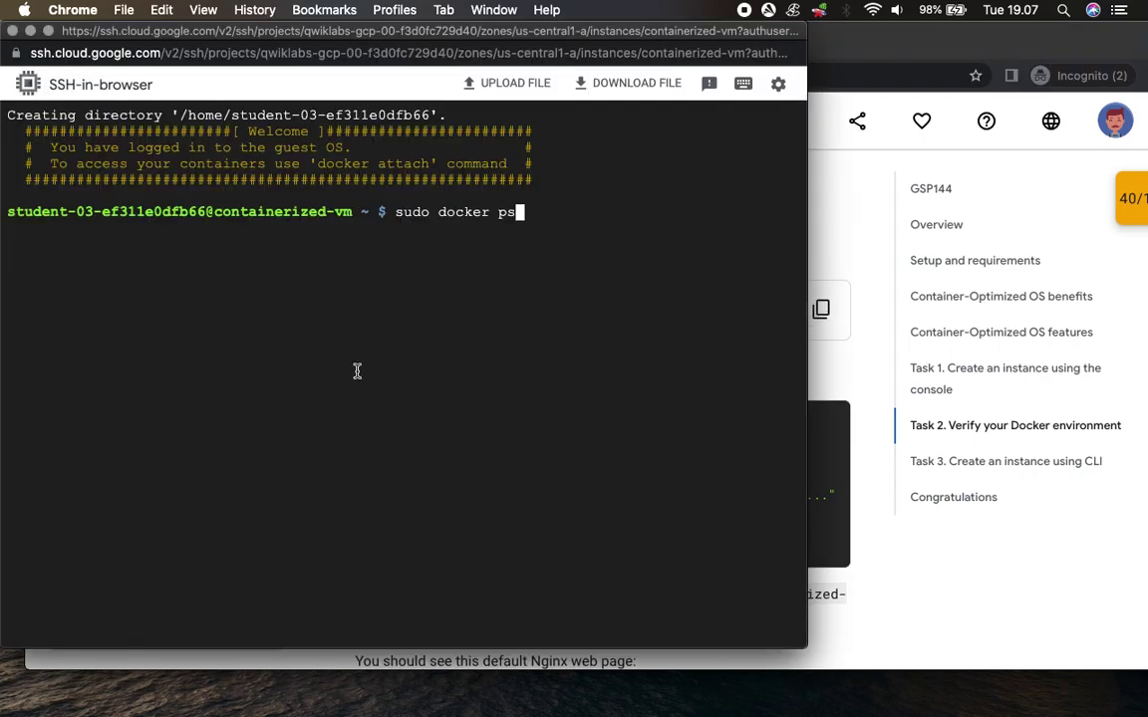
{"action": "key", "text": "Return"}
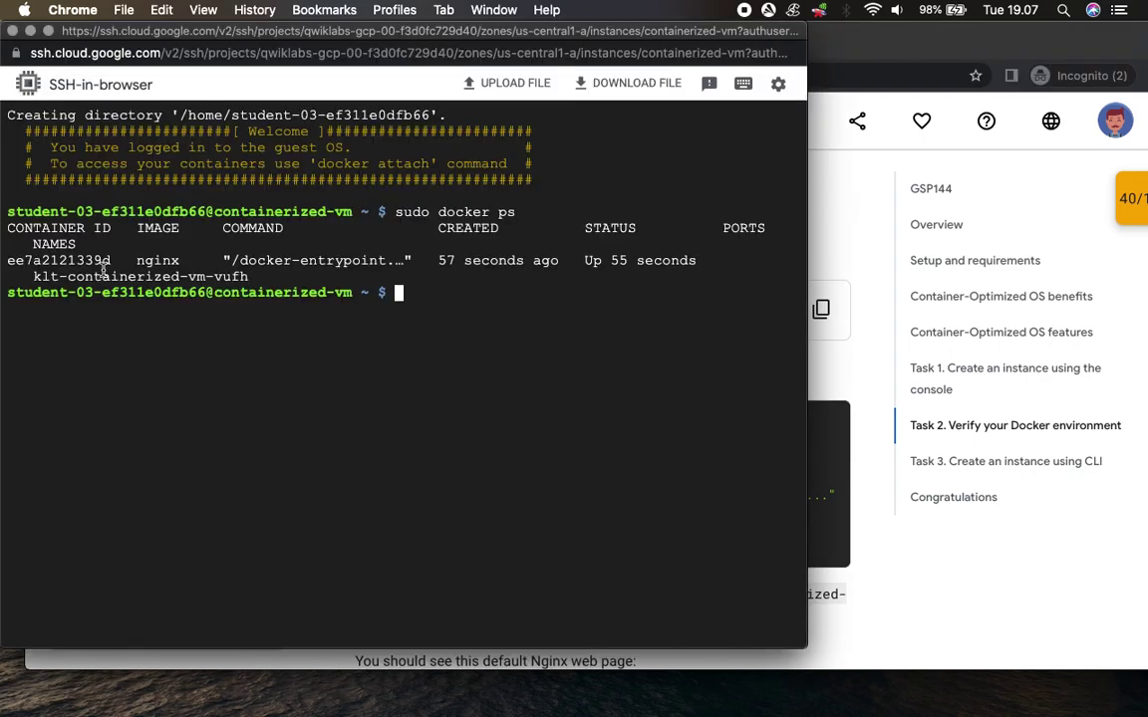
Read the lab's instruction on viewing the default Nginx page and open the containerized-vm instance's external IP.
{"action": "left_click", "coordinate": [876, 46]}
{"action": "scroll", "coordinate": [493, 349], "scroll_direction": "down", "scroll_amount": 5}
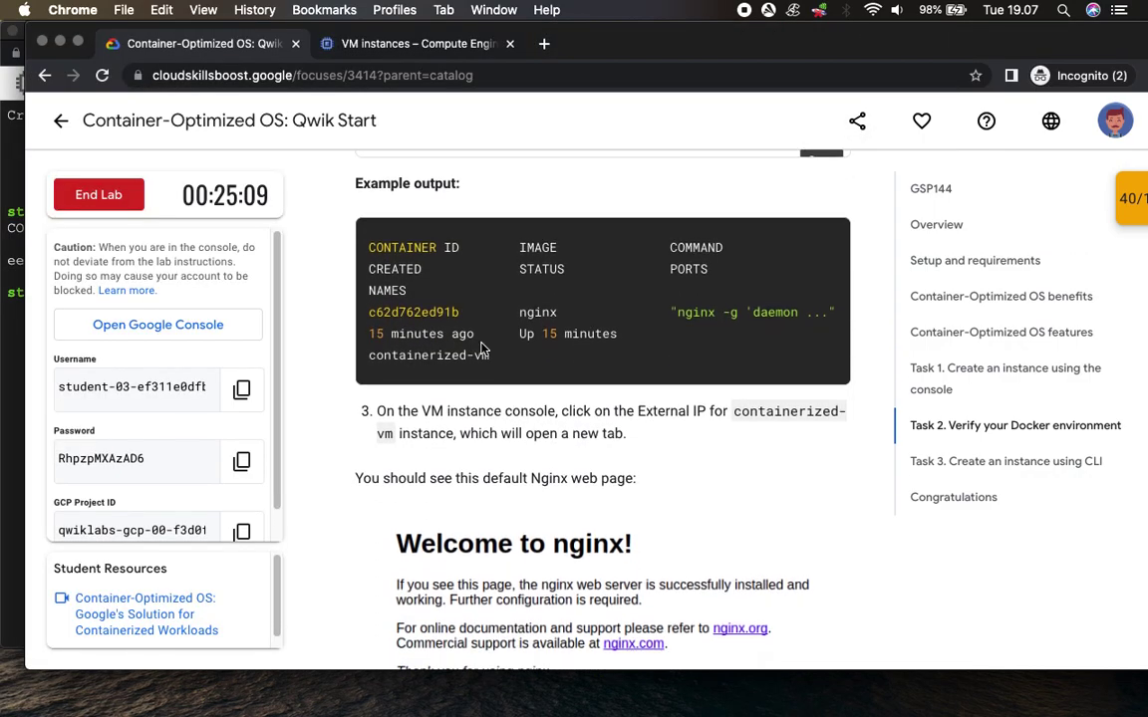
{"action": "scroll", "coordinate": [493, 349], "scroll_direction": "down", "scroll_amount": 5}
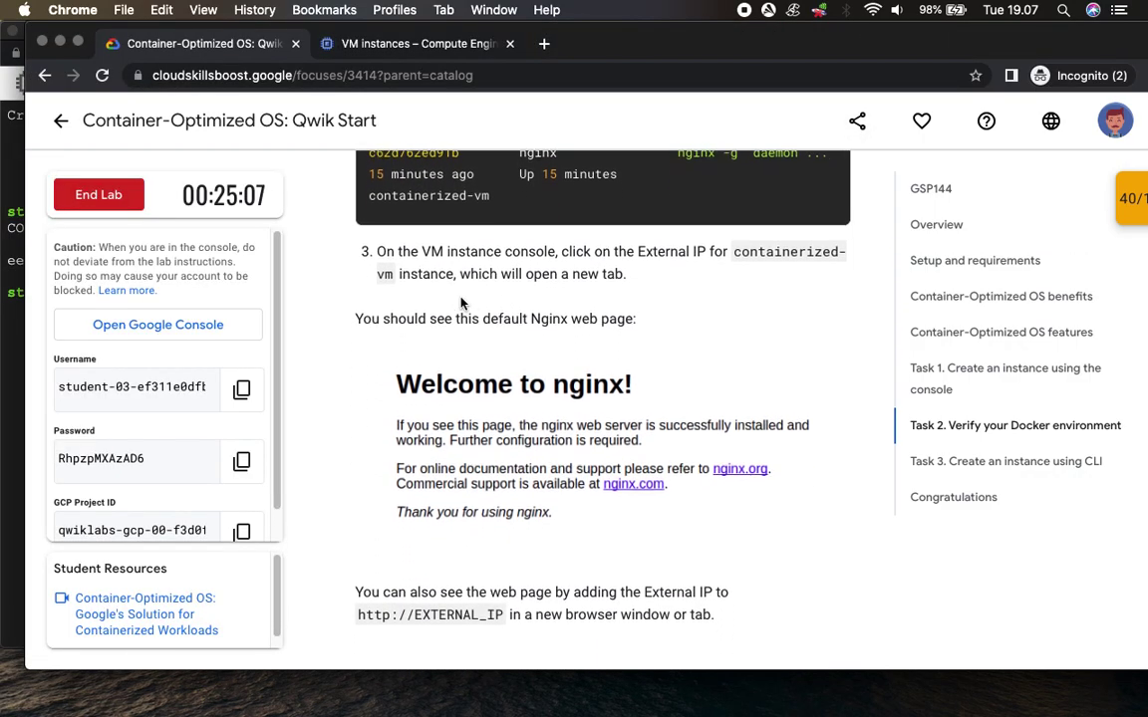
{"action": "scroll", "coordinate": [513, 259], "scroll_direction": "down", "scroll_amount": 2}
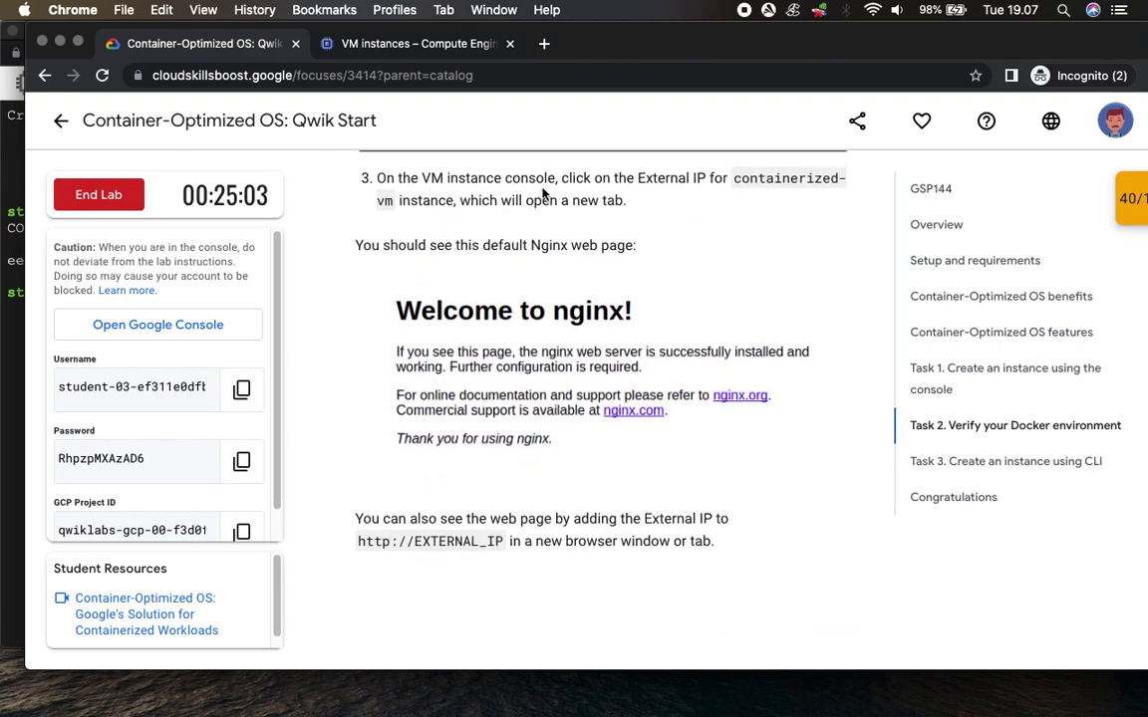
{"action": "left_click_drag", "start_coordinate": [638, 179], "coordinate": [761, 182]}
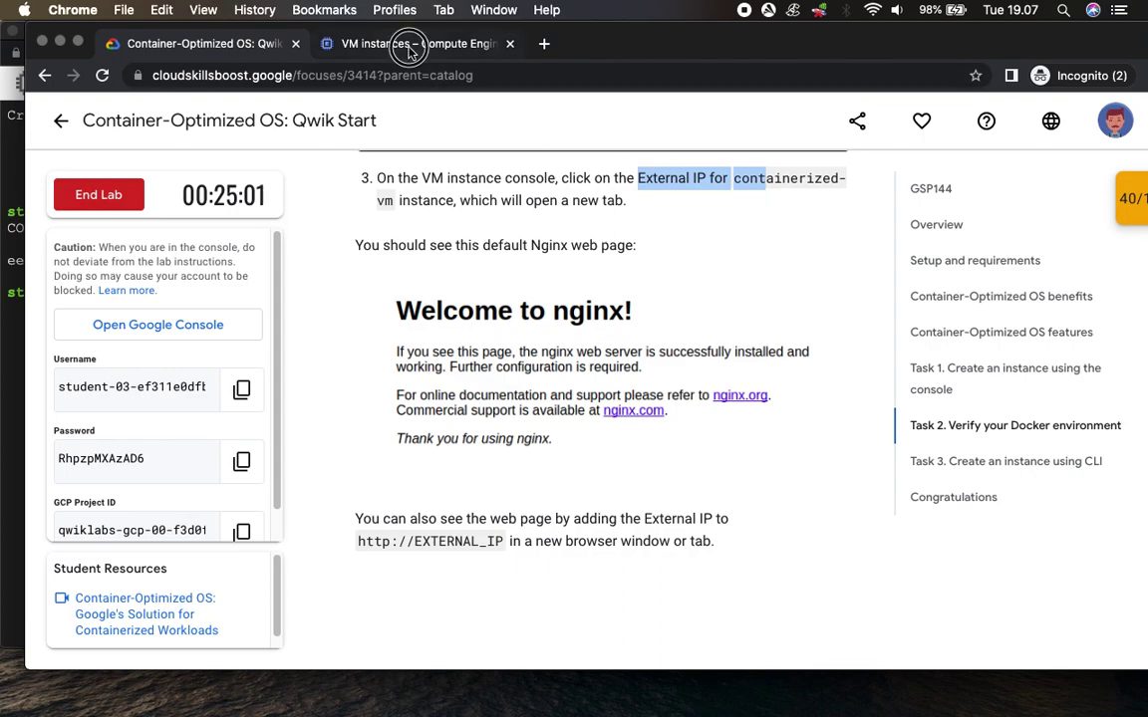
{"action": "left_click", "coordinate": [394, 44]}
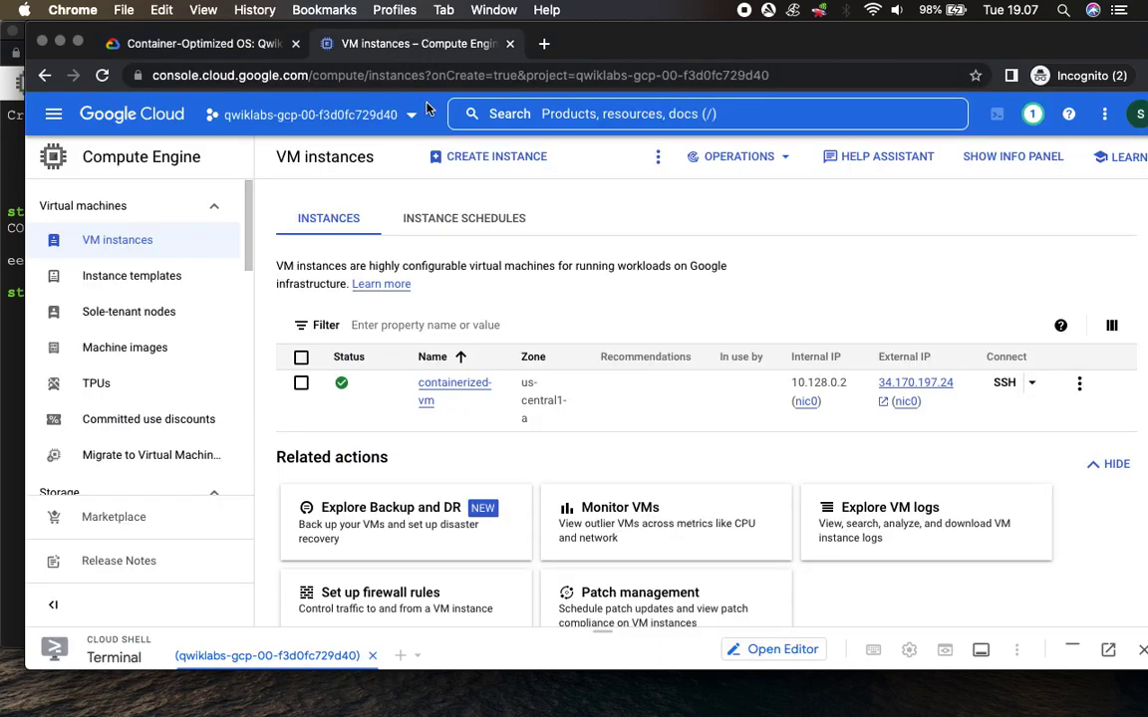
{"action": "left_click", "coordinate": [915, 384]}
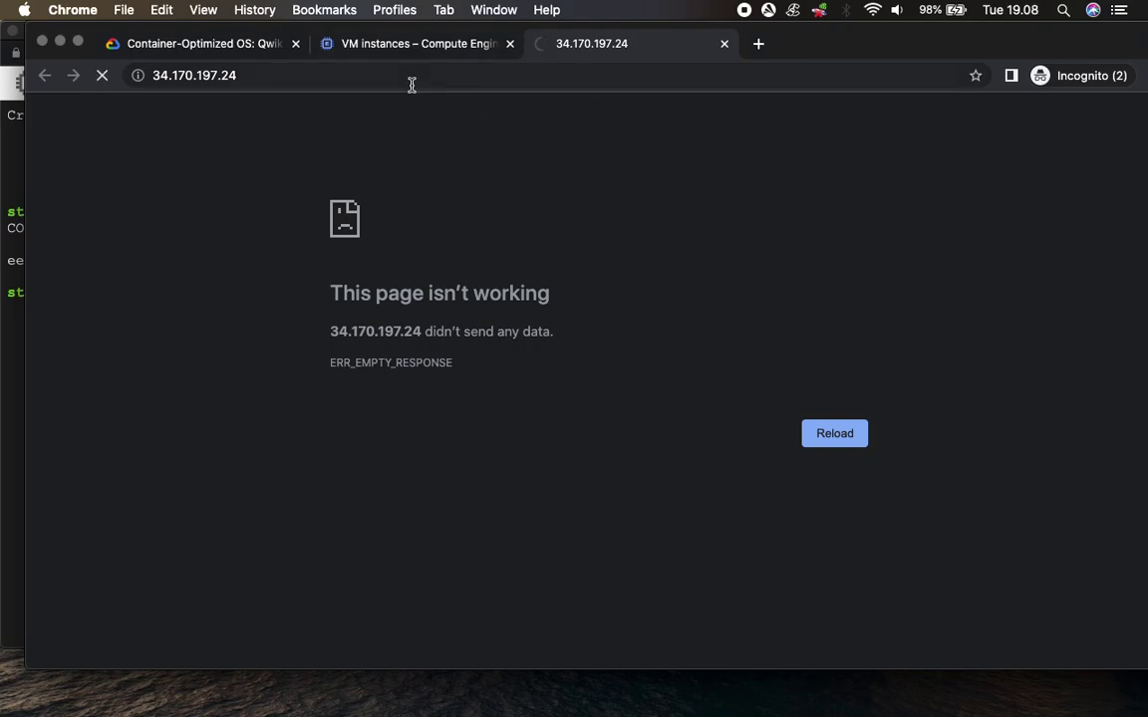
Try reloading the page at 34.170.197.24 and compare its address with the instance's external IP in the VM instances list.
{"action": "left_click", "coordinate": [419, 46]}
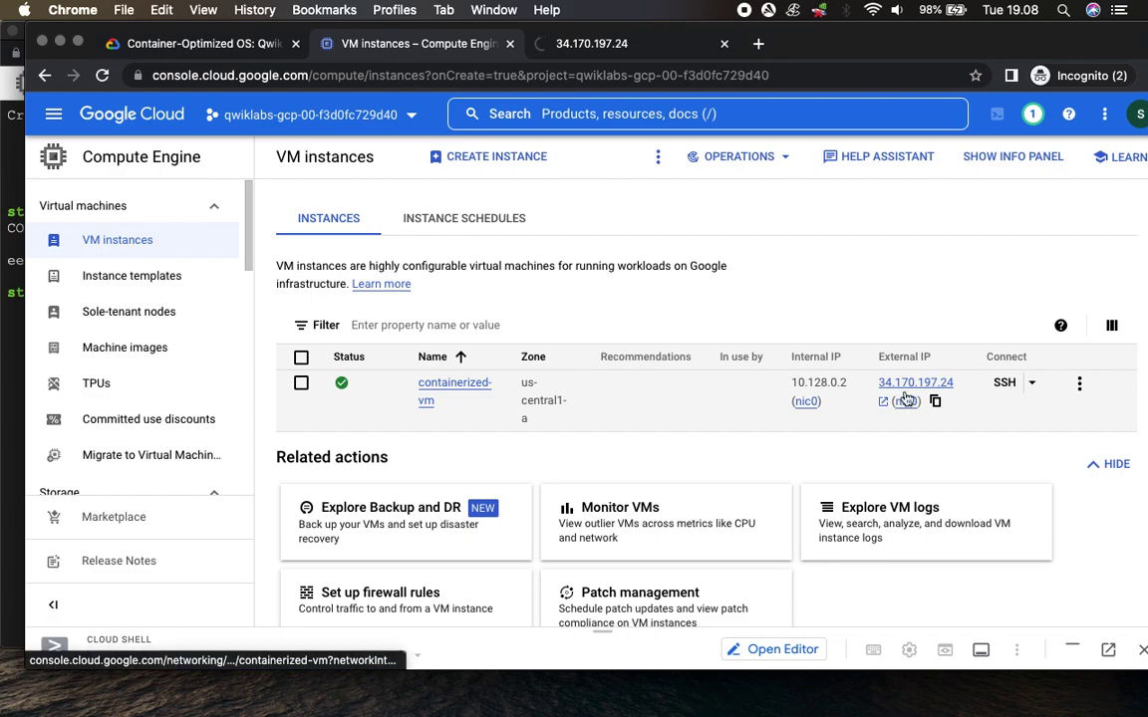
{"action": "left_click", "coordinate": [617, 44]}
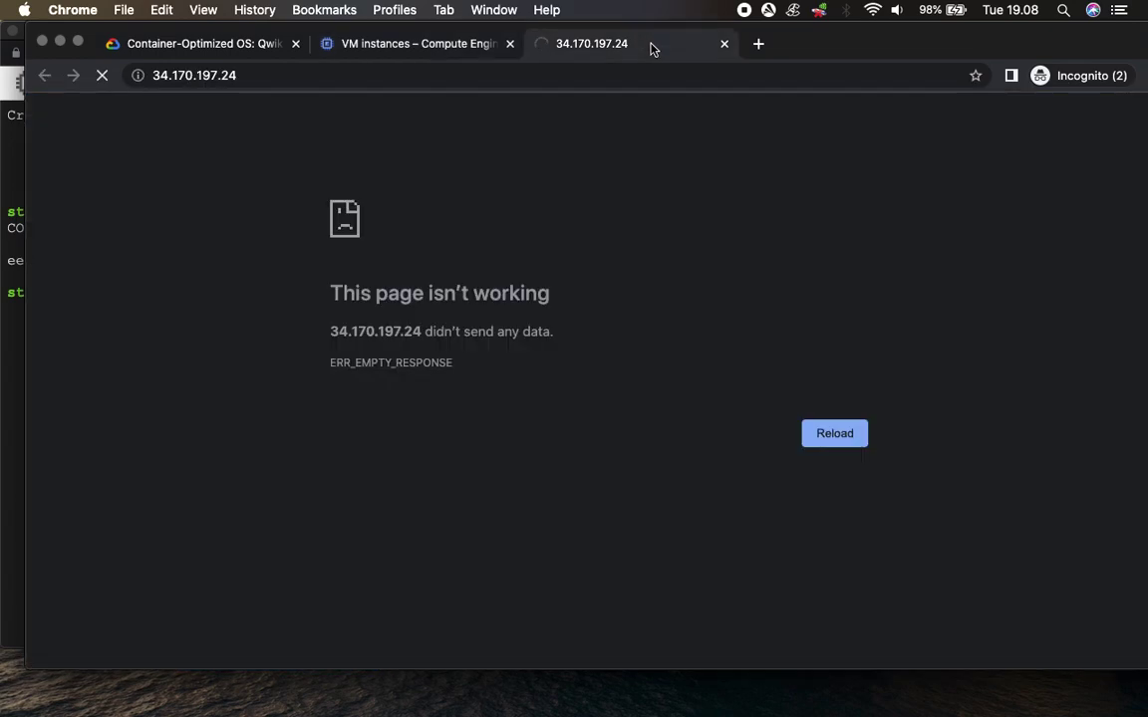
{"action": "left_click", "coordinate": [320, 79]}
{"action": "key", "text": "Return"}
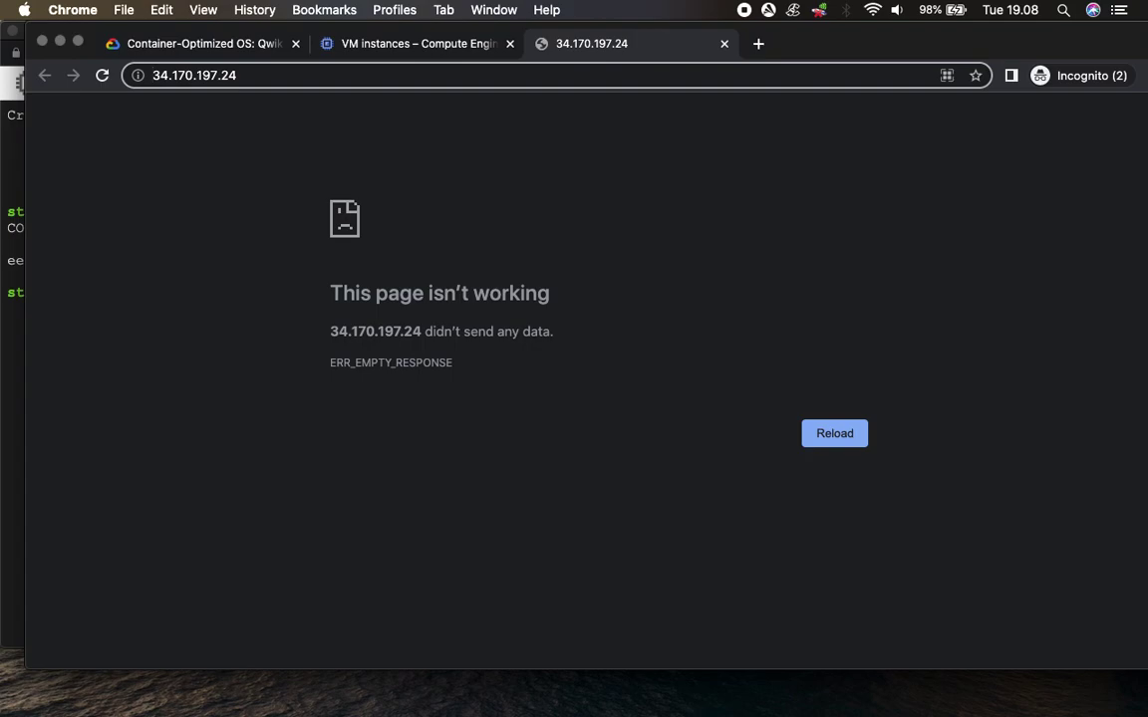
{"action": "key", "text": "super+r"}
{"action": "left_click", "coordinate": [412, 50]}
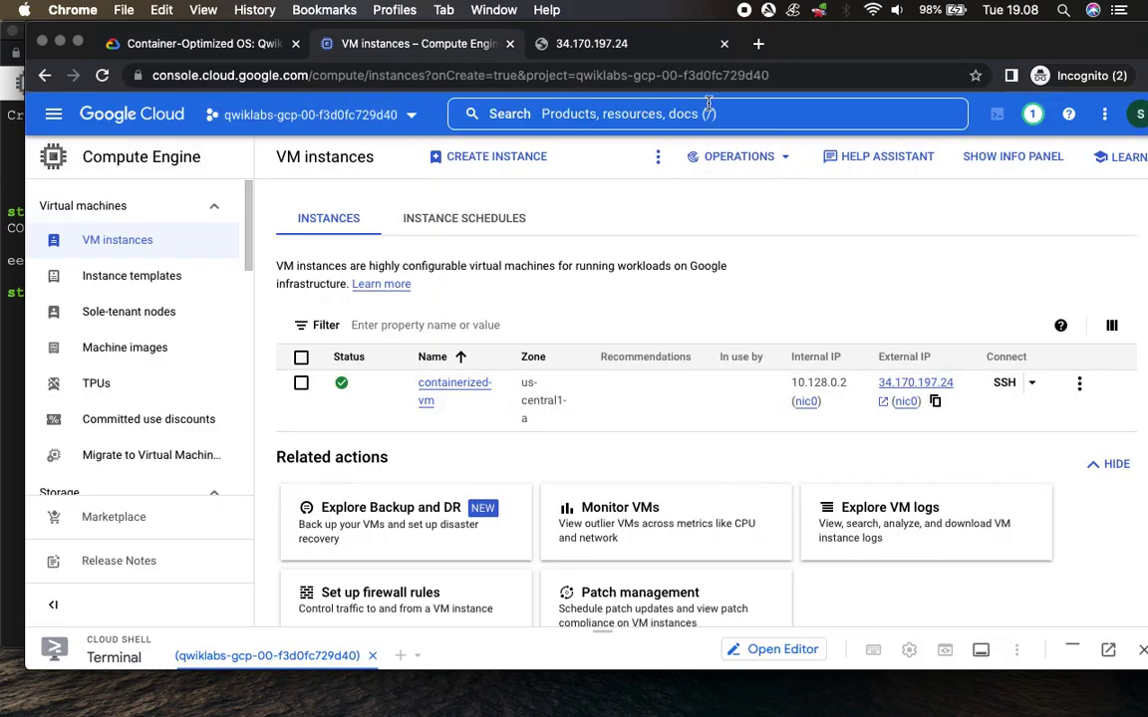
{"action": "left_click", "coordinate": [607, 46]}
{"action": "left_click", "coordinate": [283, 79]}
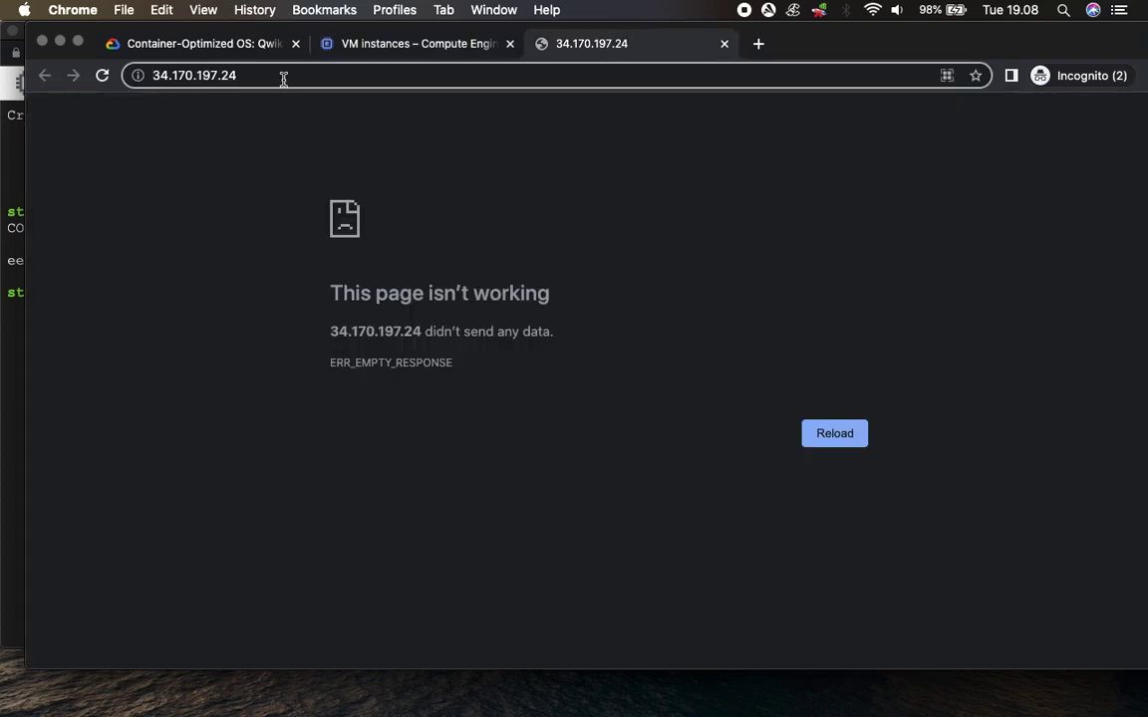
{"action": "left_click", "coordinate": [214, 46]}
{"action": "scroll", "coordinate": [516, 271], "scroll_direction": "up", "scroll_amount": 5}
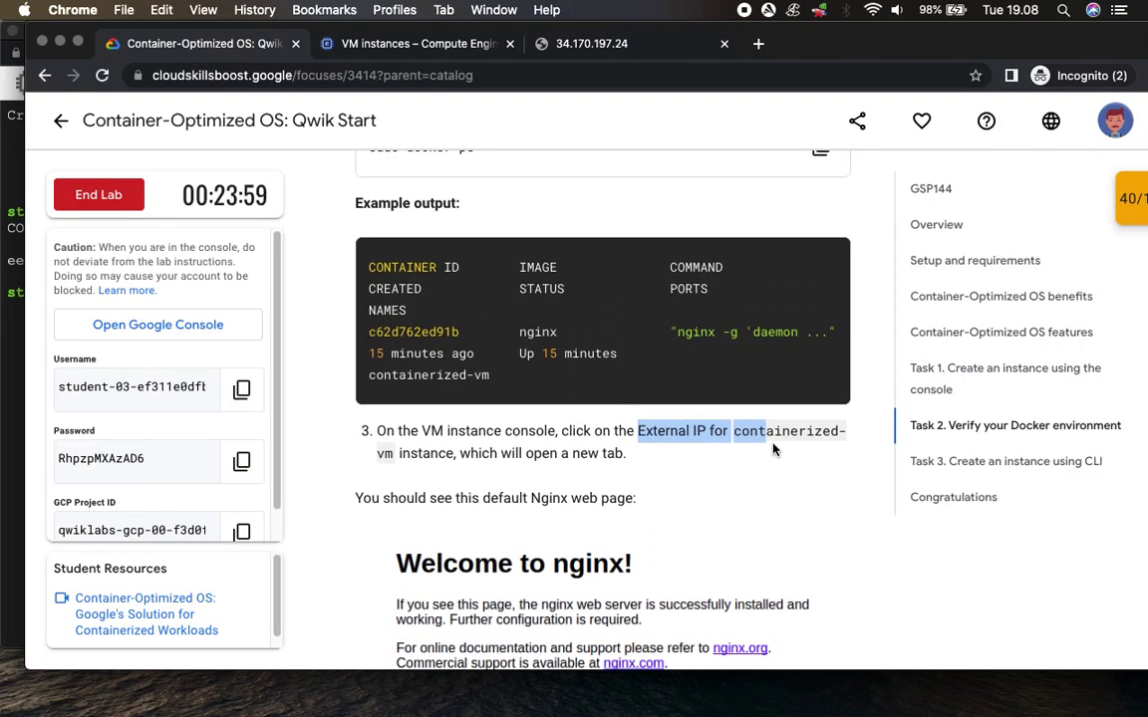
{"action": "scroll", "coordinate": [546, 488], "scroll_direction": "down", "scroll_amount": 5}
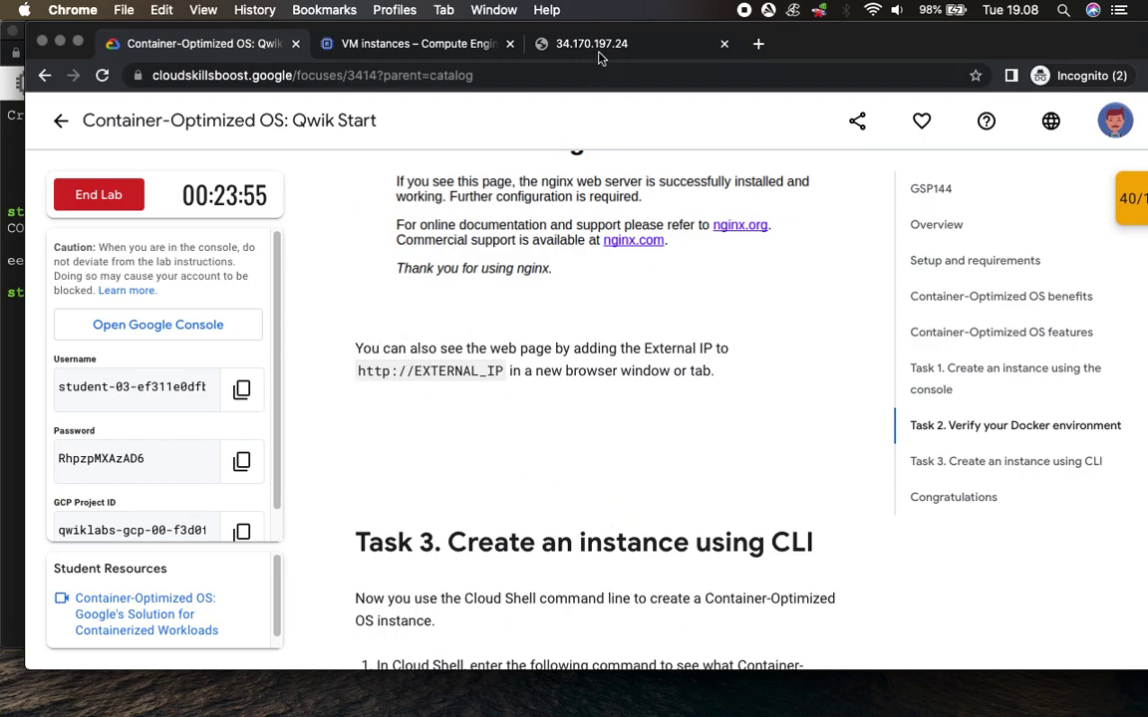
{"action": "left_click", "coordinate": [413, 45]}
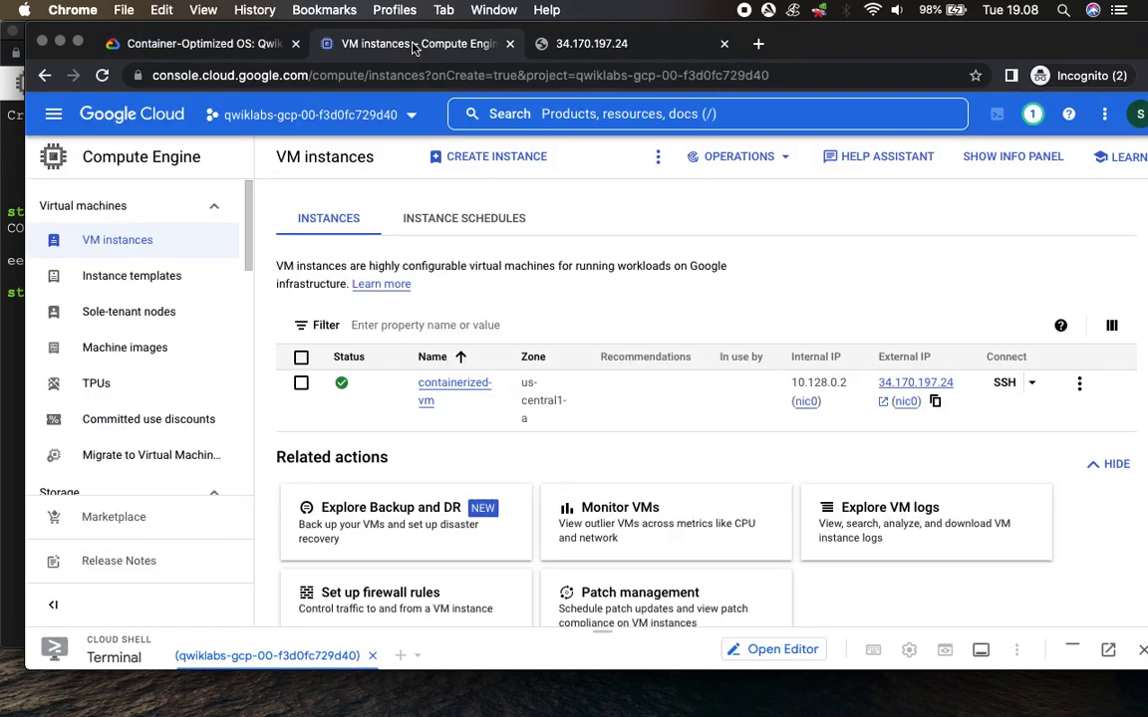
{"action": "left_click", "coordinate": [570, 44]}
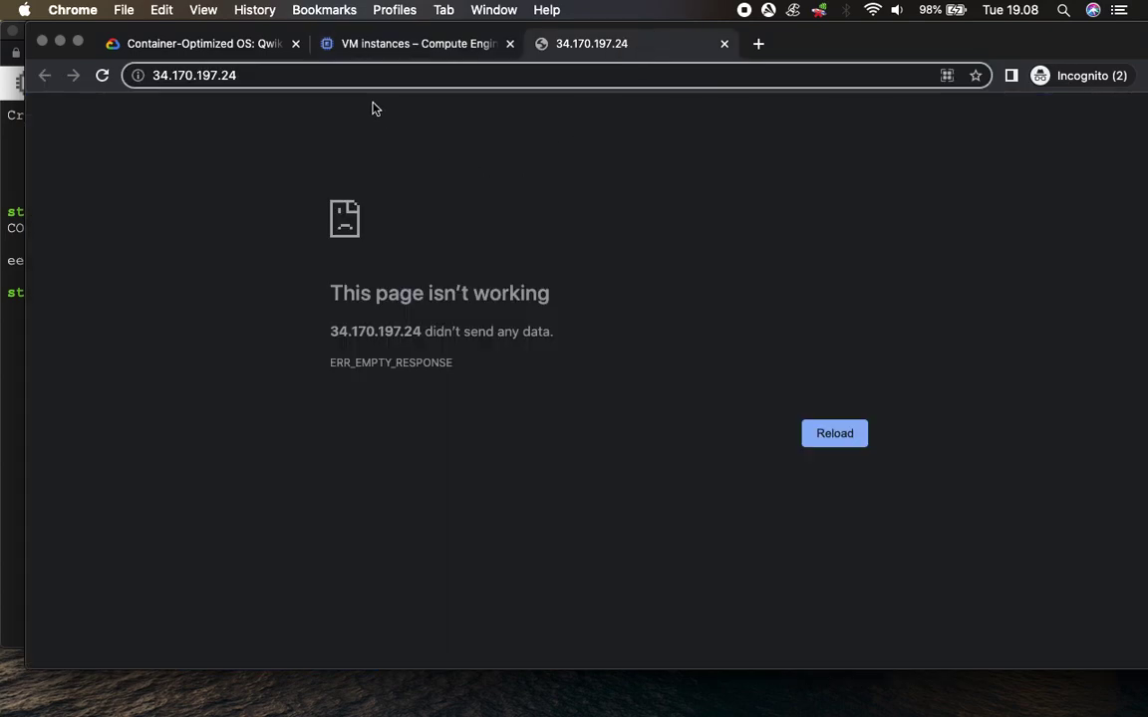
{"action": "key", "text": "Left"}
{"action": "key", "text": "Left"}
{"action": "key", "text": "Left"}
{"action": "key", "text": "Left"}
{"action": "key", "text": "Left"}
{"action": "key", "text": "Left"}
{"action": "key", "text": "Left"}
{"action": "key", "text": "Left"}
{"action": "key", "text": "Left"}
{"action": "key", "text": "Left"}
{"action": "type", "text": "http"}
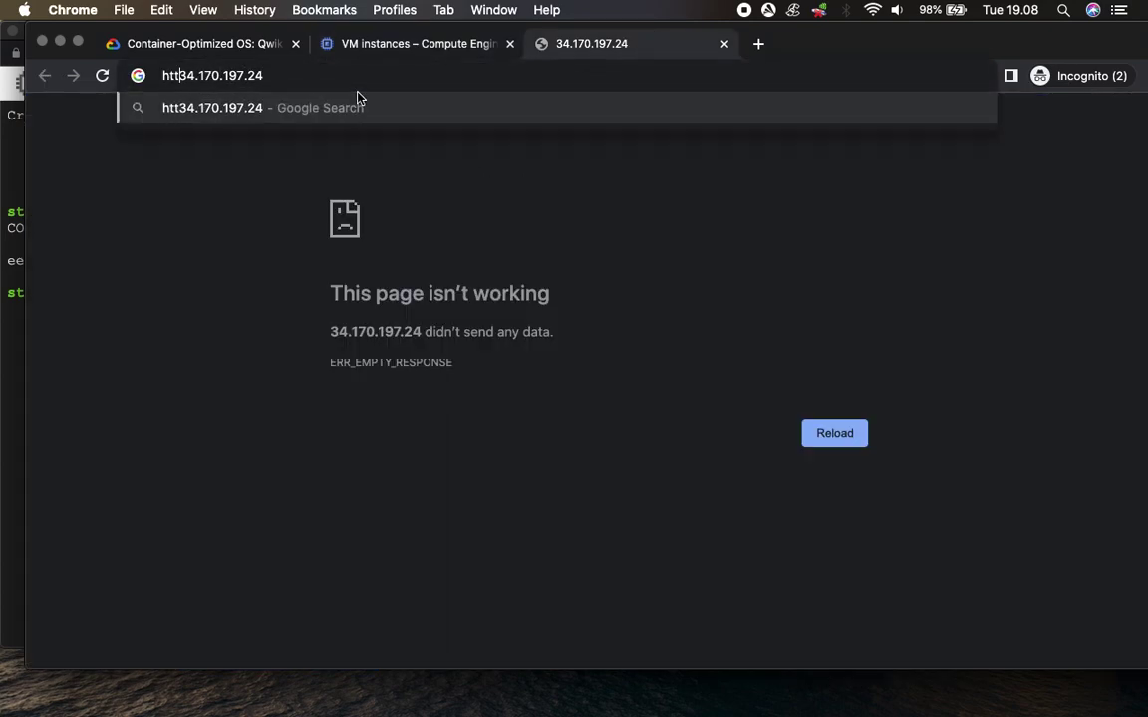
{"action": "type", "text": "://"}
{"action": "key", "text": "Return"}
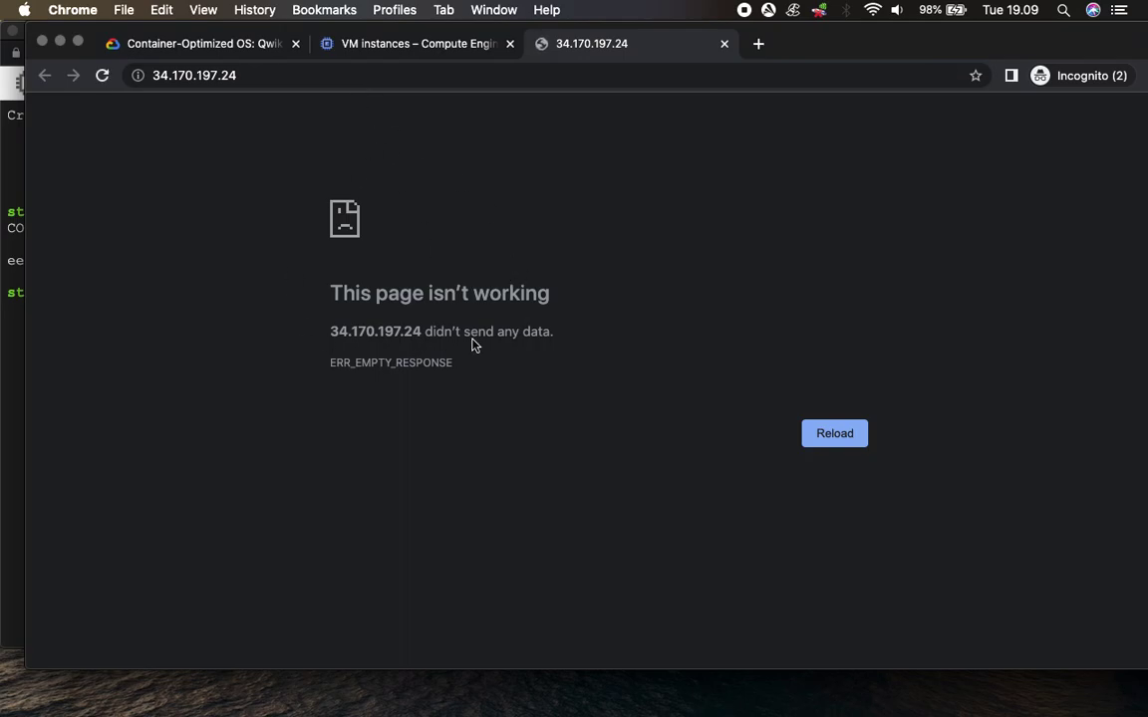
Recheck the VM instances list and lab instructions, reload the external IP page again and close its tab.
{"action": "left_click", "coordinate": [391, 44]}
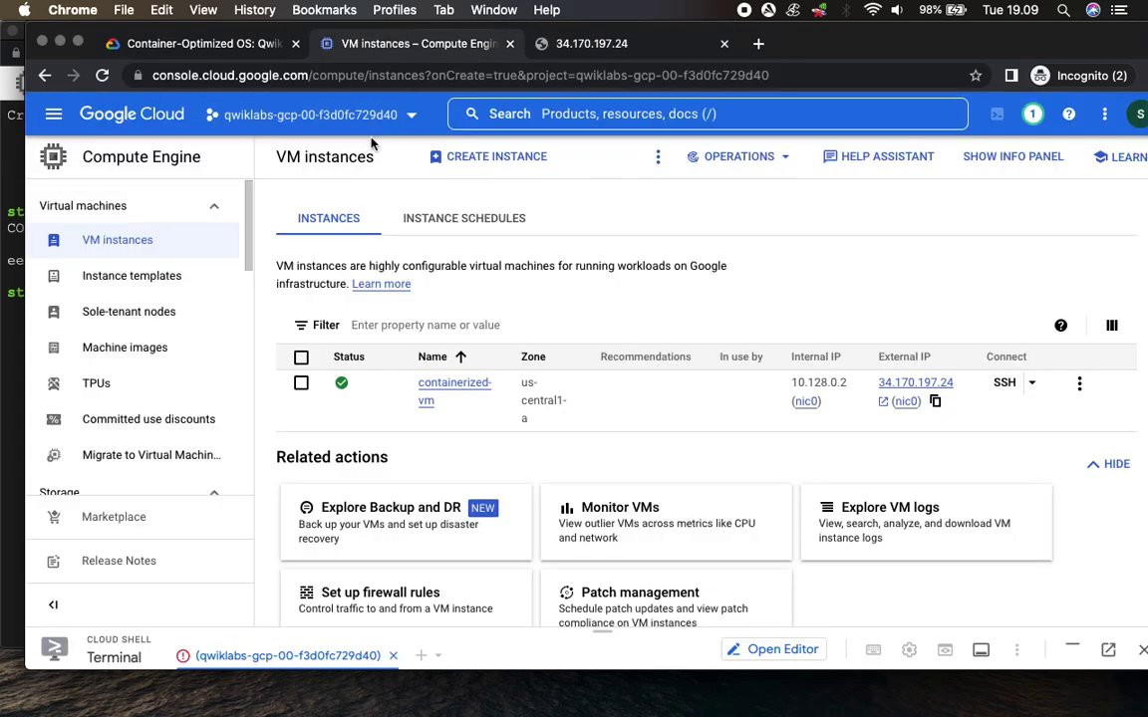
{"action": "left_click", "coordinate": [210, 45]}
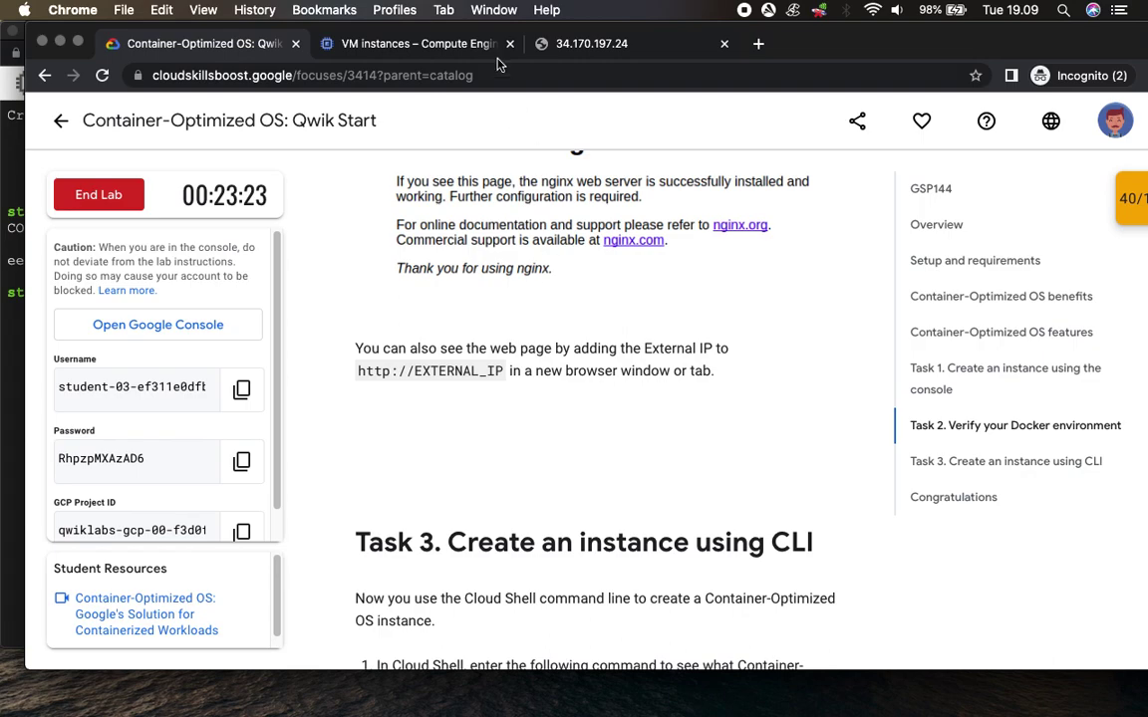
{"action": "left_click", "coordinate": [564, 47]}
{"action": "left_click", "coordinate": [842, 442]}
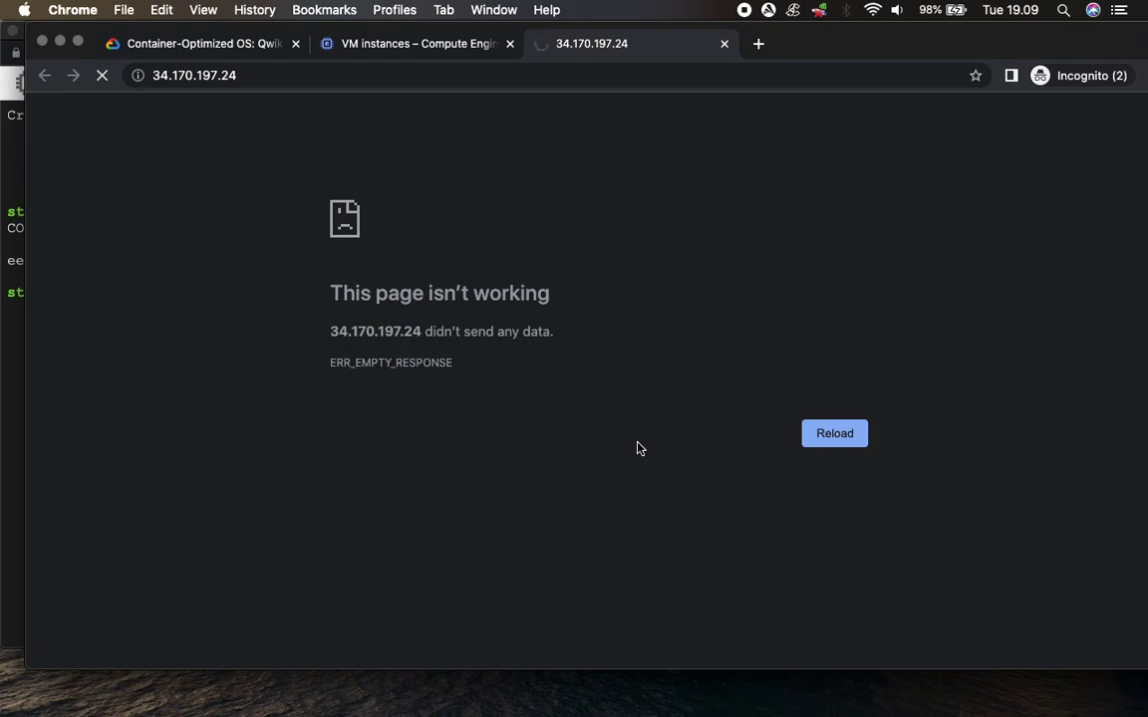
{"action": "left_click", "coordinate": [724, 44]}
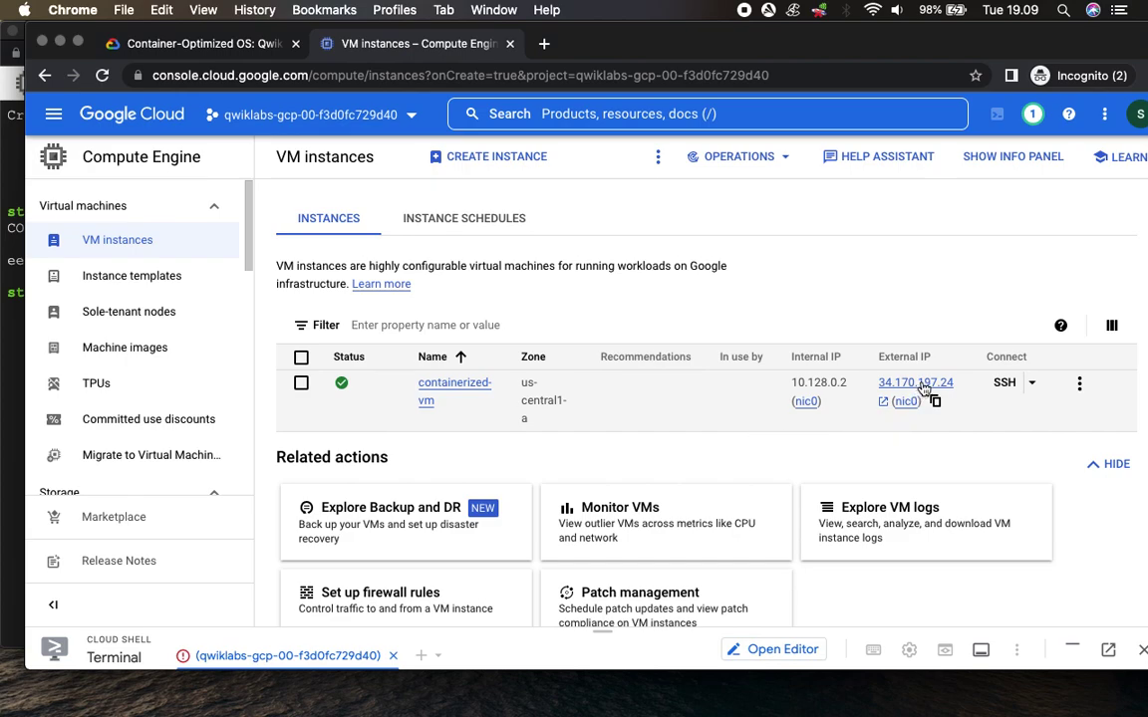
Reopen the containerized-vm external IP page from the instances list and check the container listing in the SSH terminal.
{"action": "left_click", "coordinate": [883, 405]}
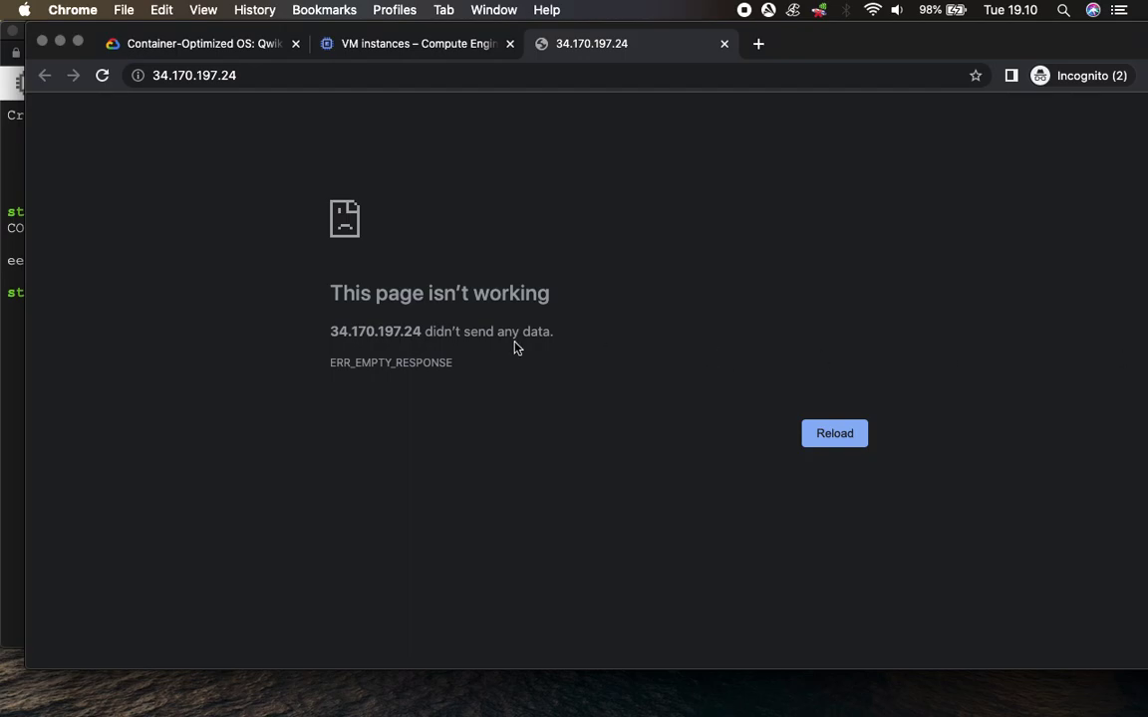
{"action": "left_click", "coordinate": [15, 299]}
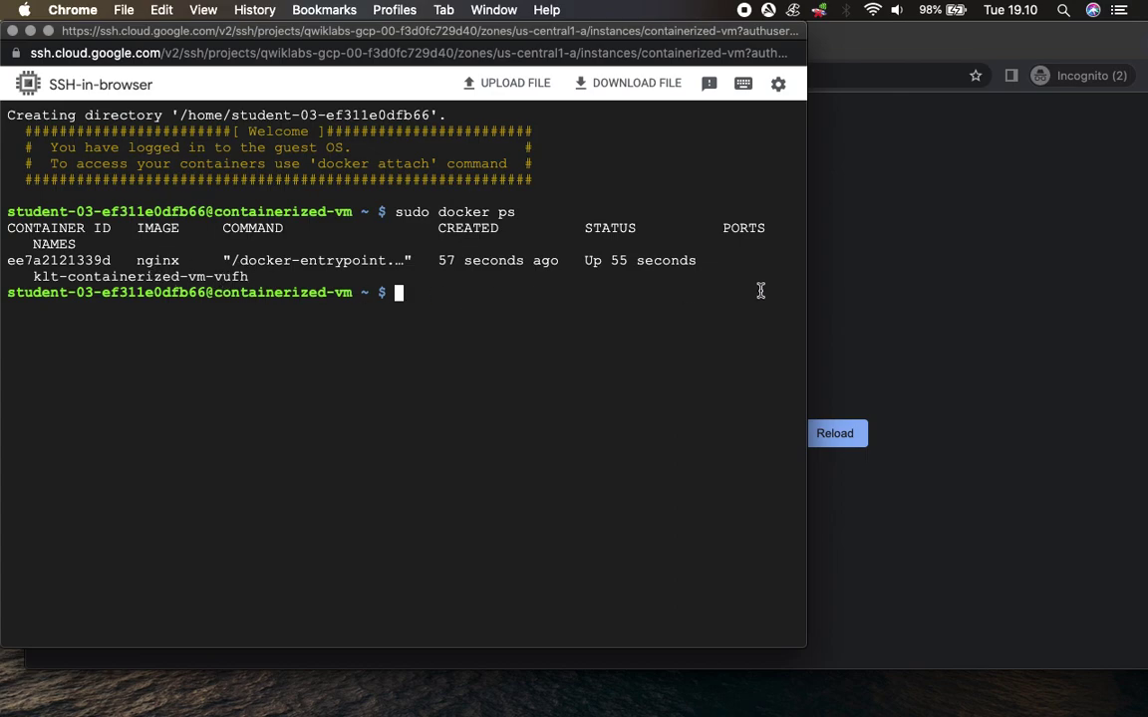
{"action": "left_click", "coordinate": [935, 291]}
{"action": "left_click", "coordinate": [420, 45]}
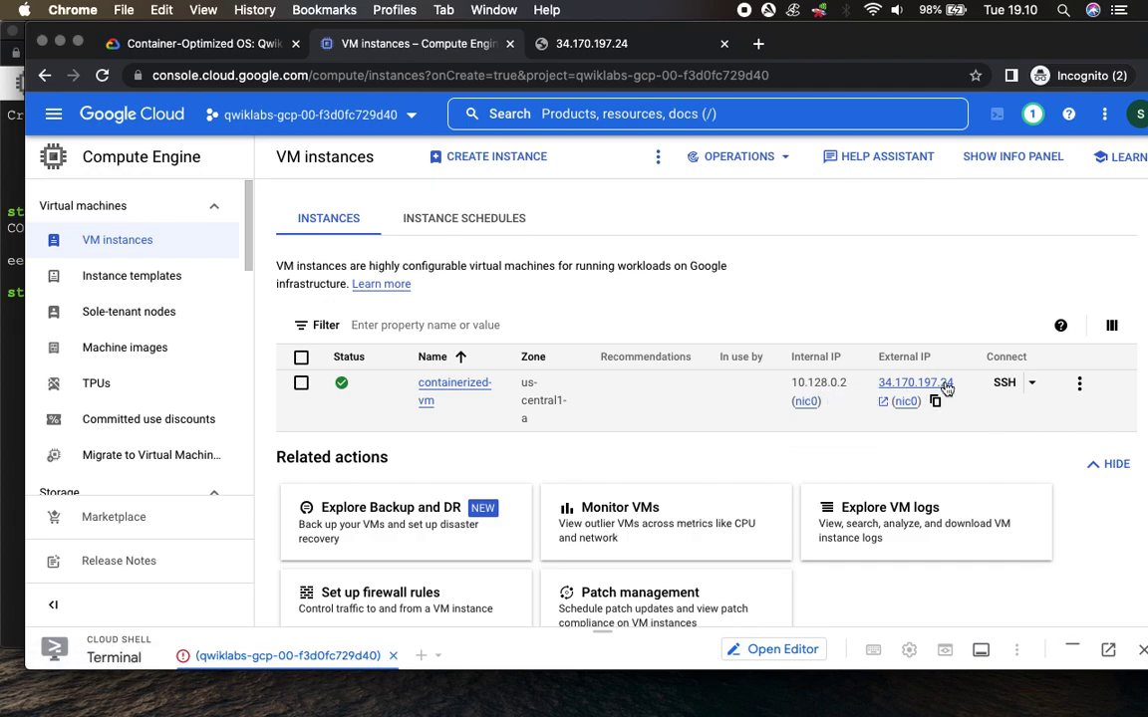
Recheck the external IP page and review the lab's step on opening the default Nginx web page for containerized-vm.
{"action": "left_click", "coordinate": [538, 45]}
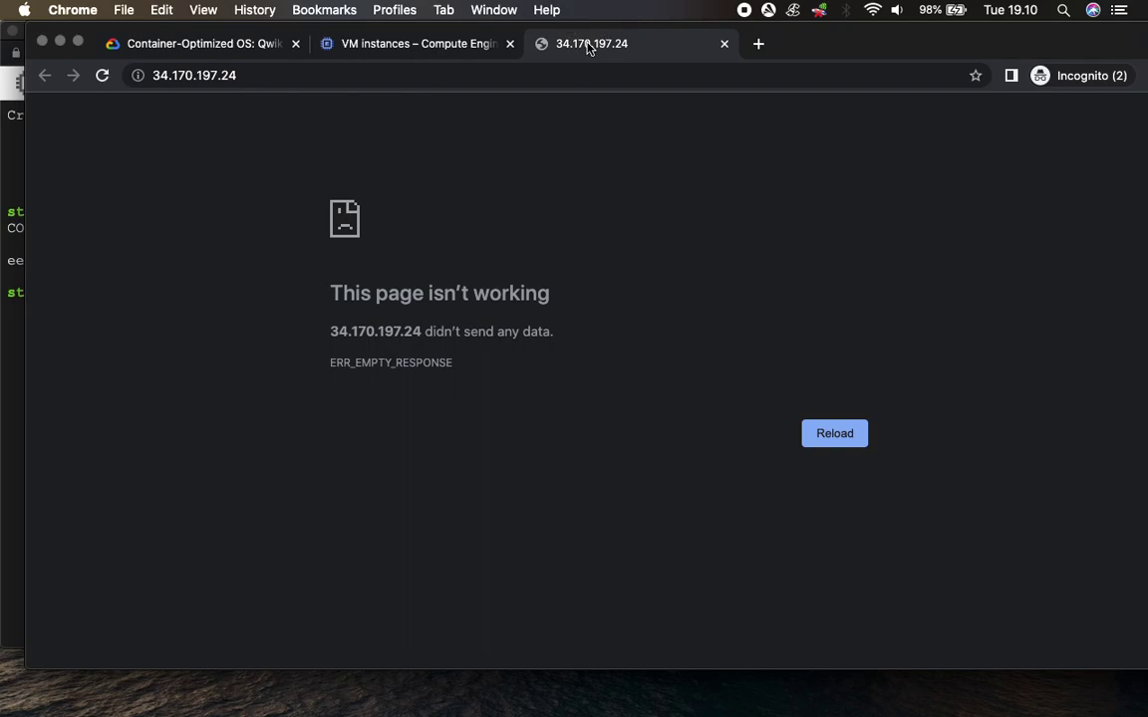
{"action": "left_click", "coordinate": [448, 44]}
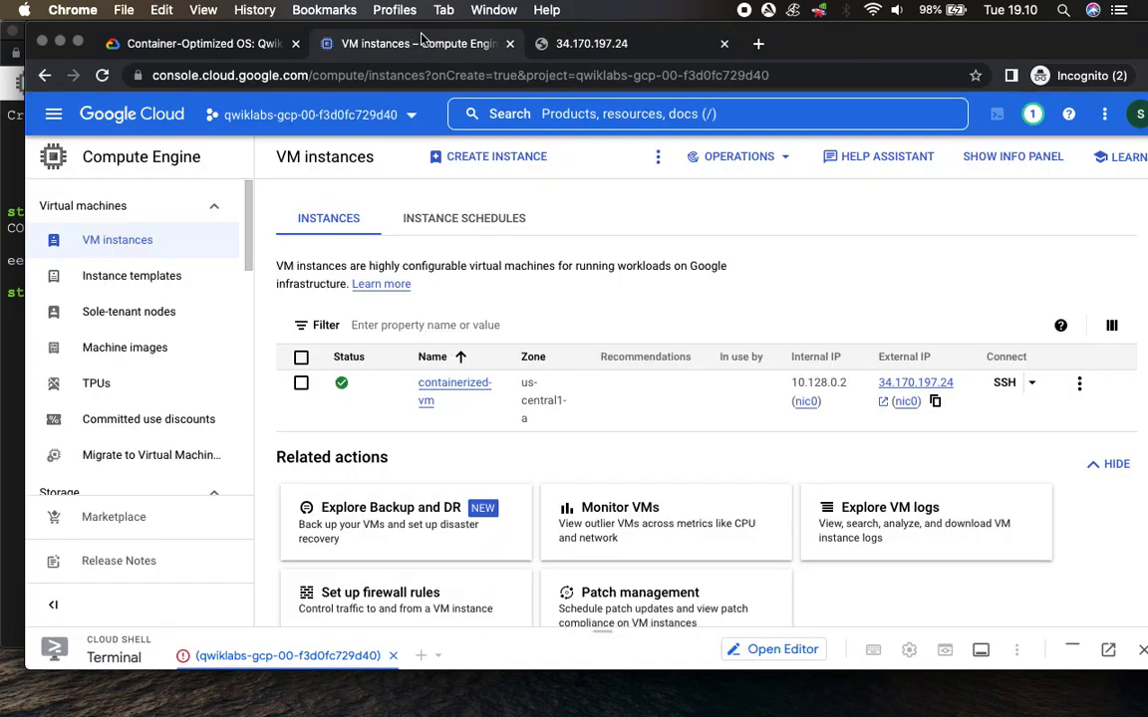
{"action": "left_click", "coordinate": [191, 44]}
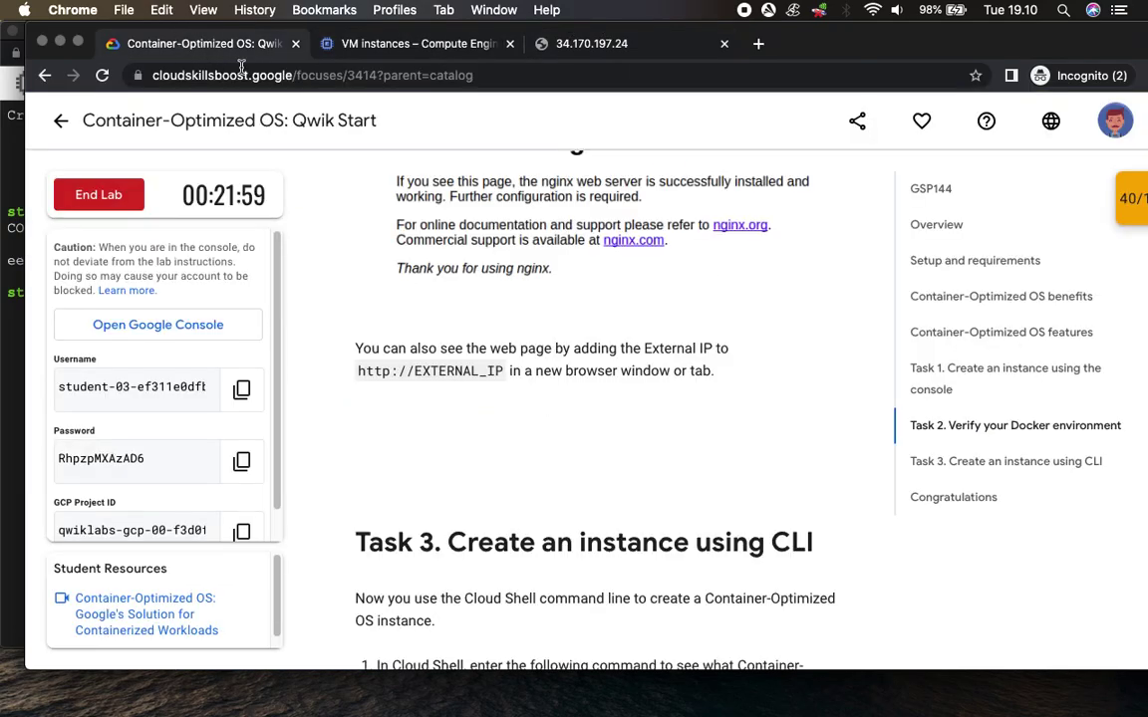
{"action": "scroll", "coordinate": [556, 393], "scroll_direction": "up", "scroll_amount": 5}
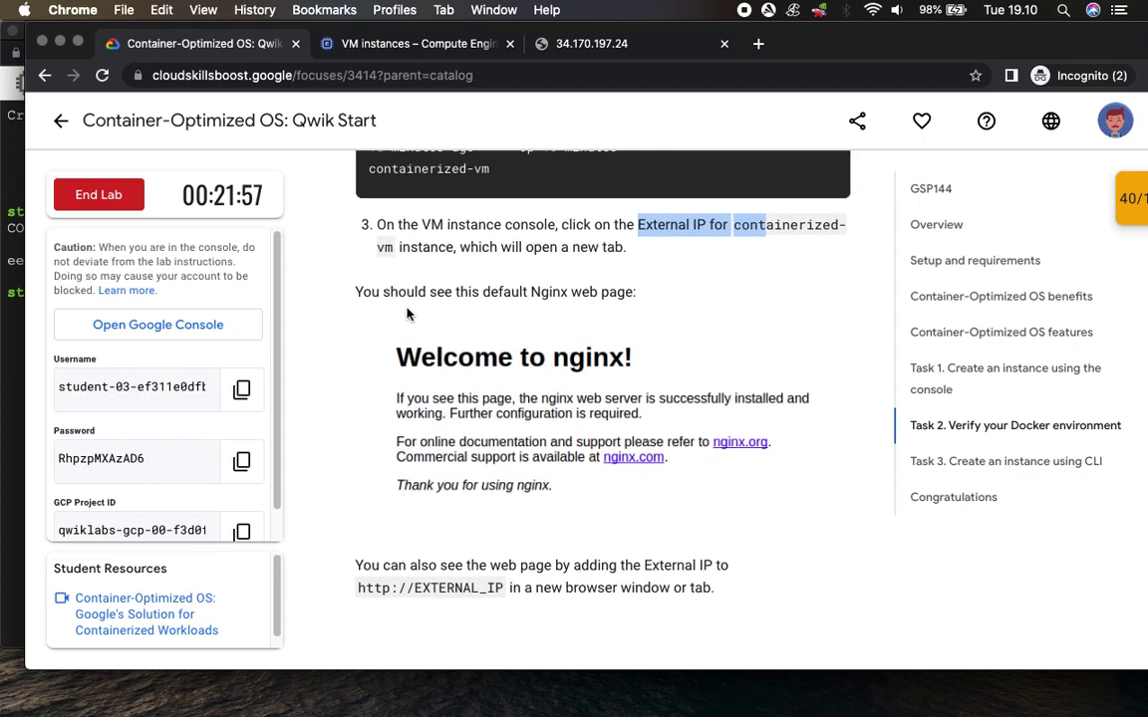
{"action": "left_click_drag", "start_coordinate": [400, 299], "coordinate": [634, 295]}
{"action": "scroll", "coordinate": [574, 271], "scroll_direction": "up", "scroll_amount": 2}
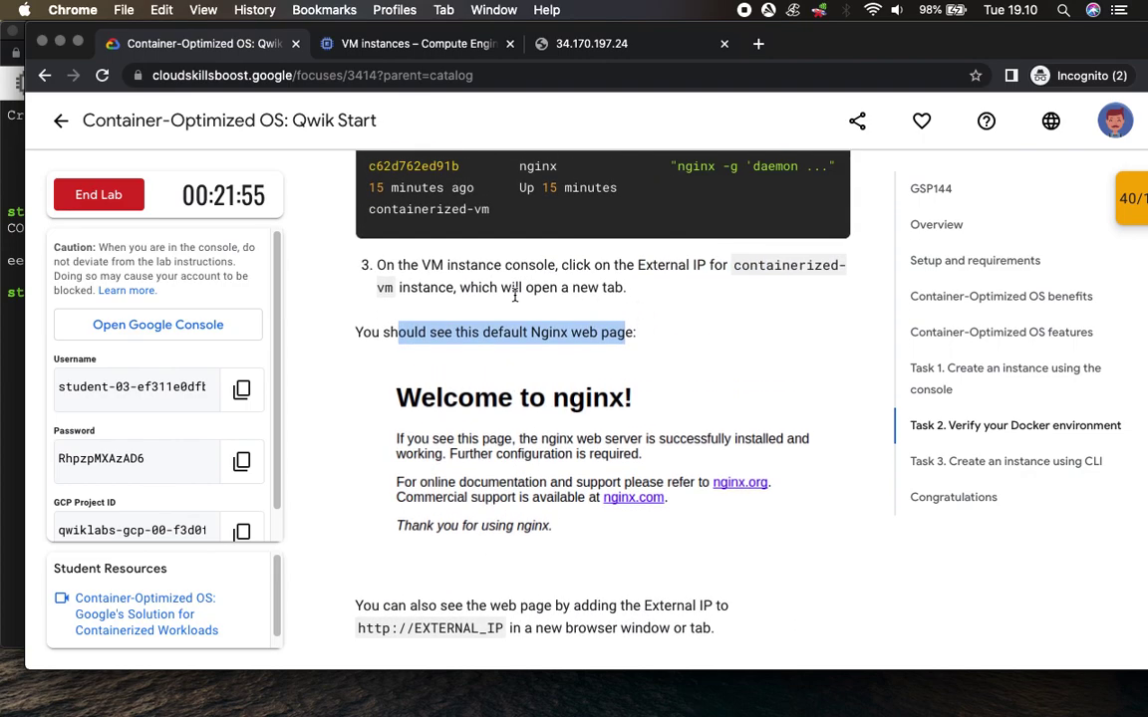
{"action": "scroll", "coordinate": [495, 294], "scroll_direction": "up", "scroll_amount": 4}
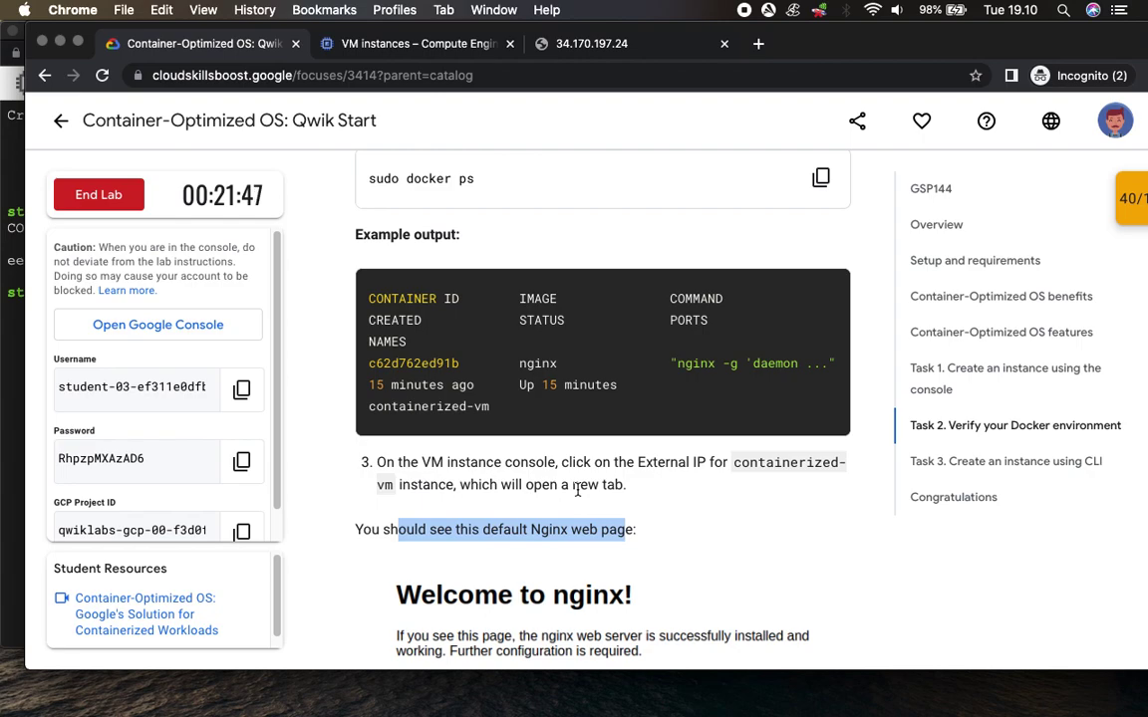
Close the 34.170.197.24 tab, reopen containerized-vm's external IP from the VM instances list and reload the page.
{"action": "left_click", "coordinate": [383, 43]}
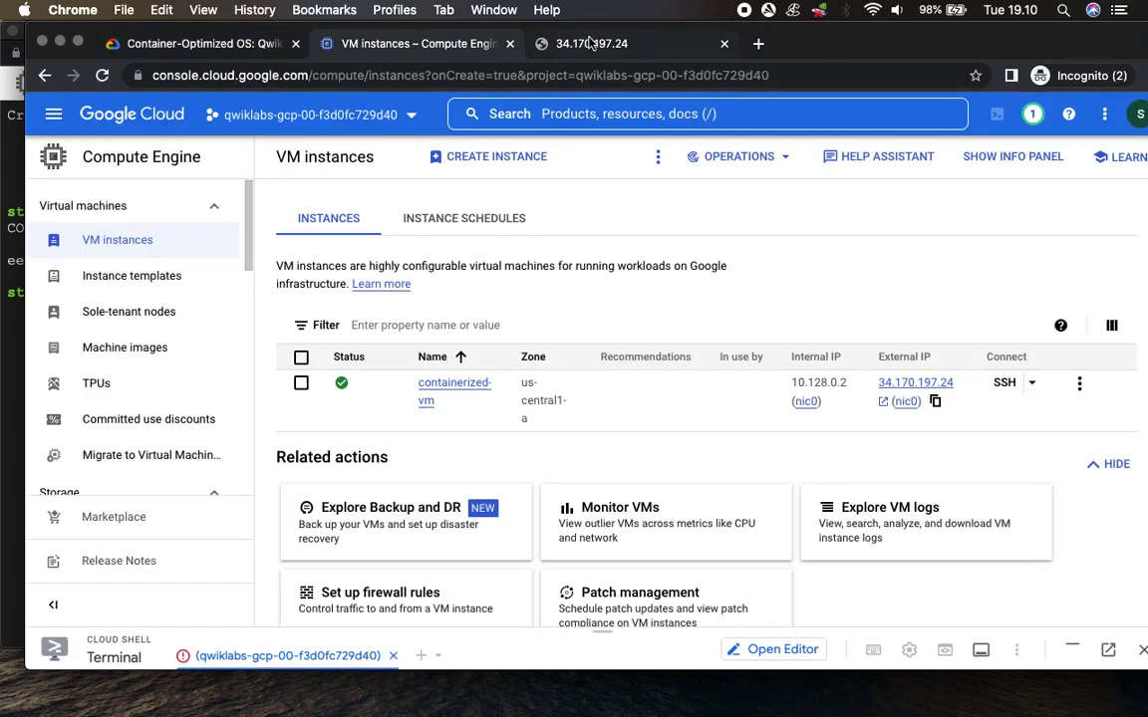
{"action": "left_click", "coordinate": [589, 43]}
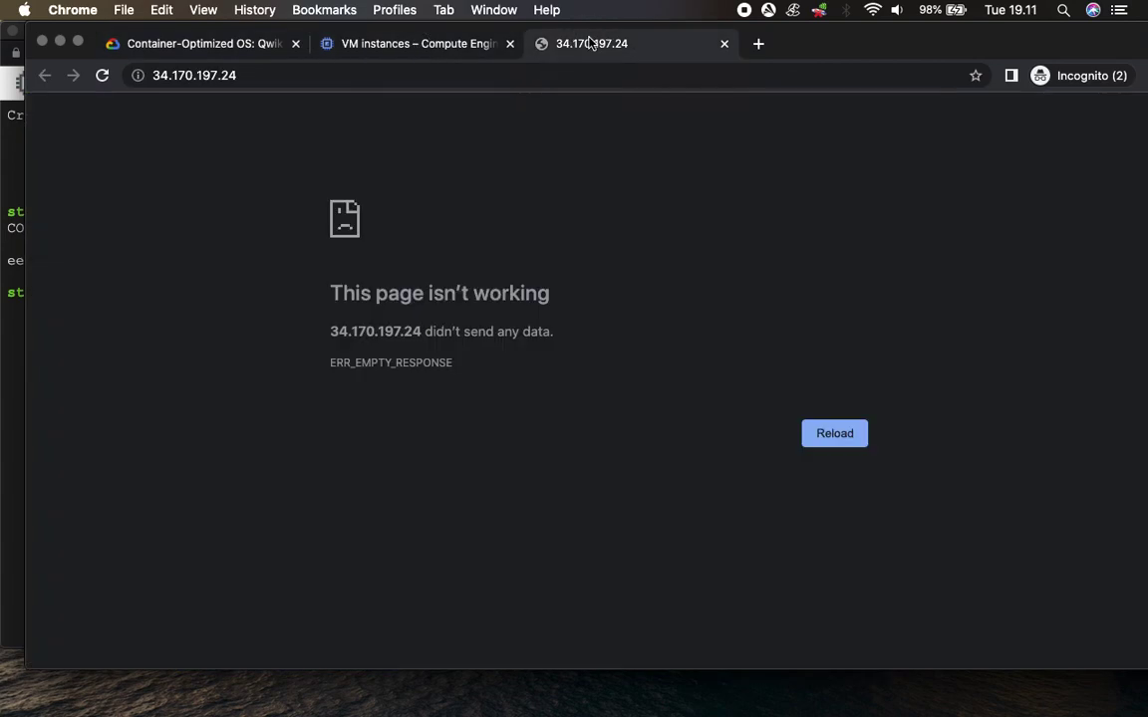
{"action": "left_click", "coordinate": [725, 44]}
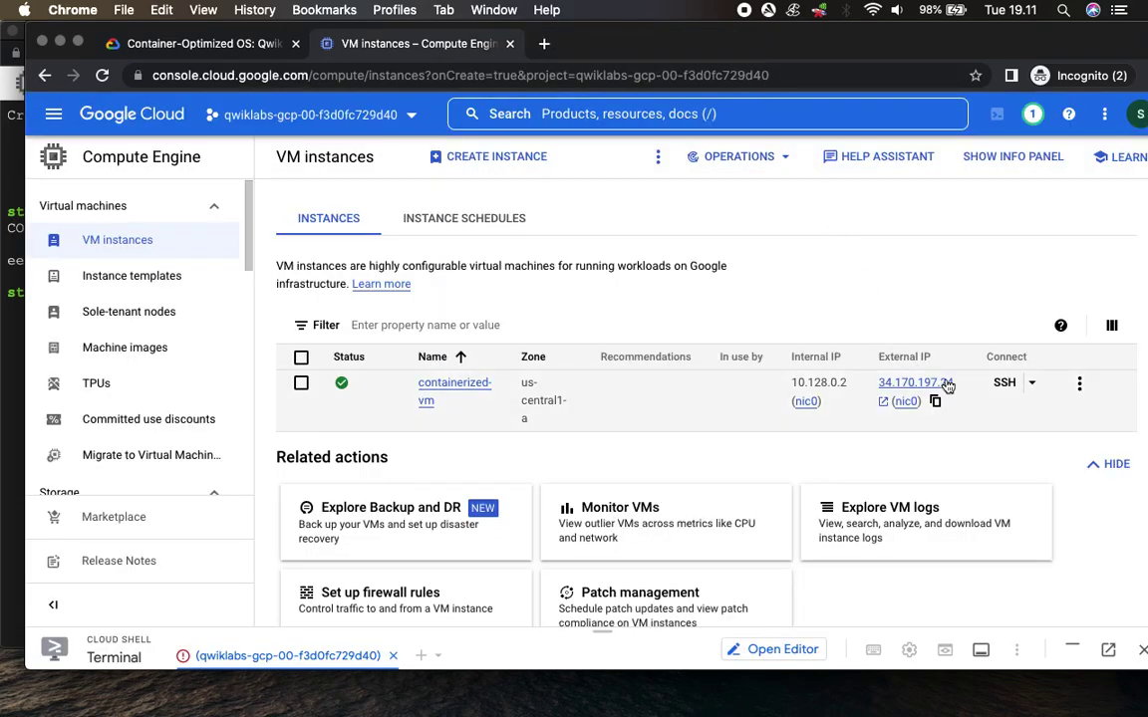
{"action": "left_click", "coordinate": [943, 384]}
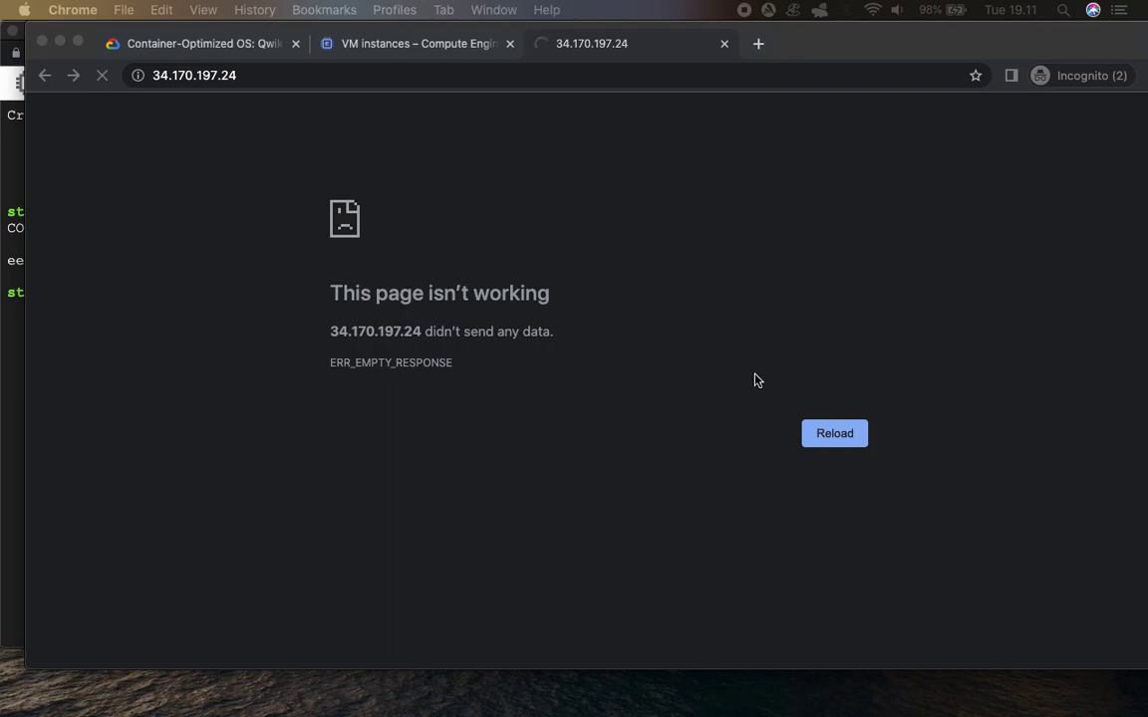
{"action": "left_click", "coordinate": [836, 436]}
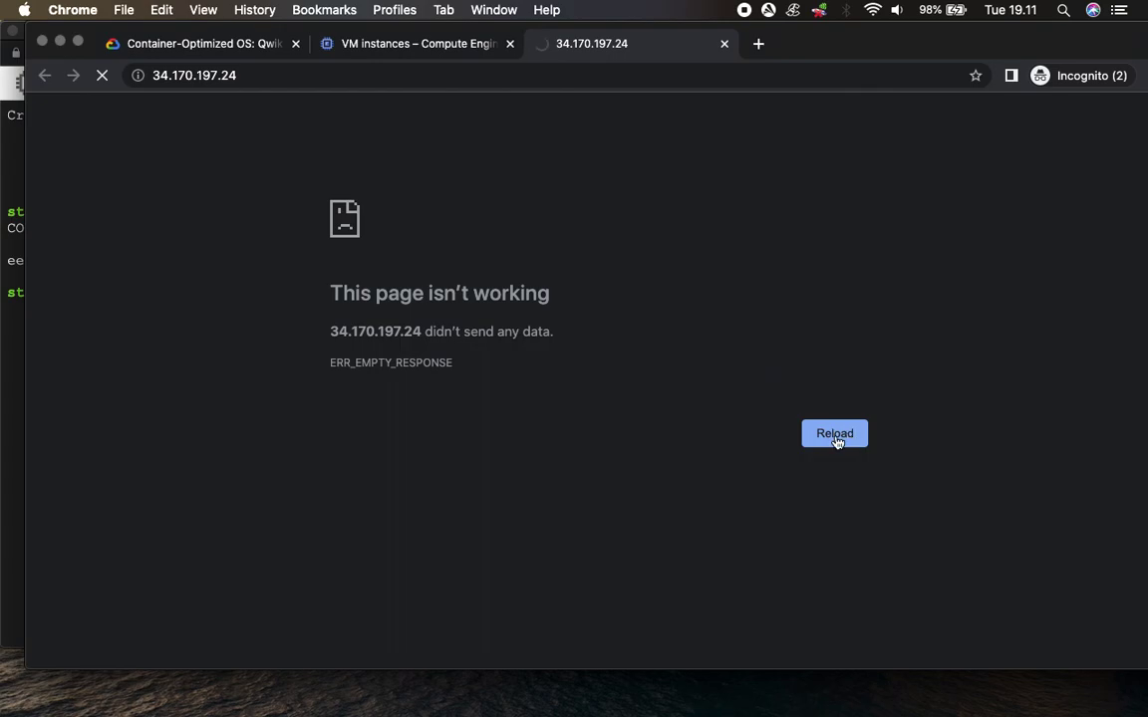
Review the lab's Task 2 Docker verification instructions and continue to Task 3, Create an instance using CLI.
{"action": "left_click", "coordinate": [208, 46]}
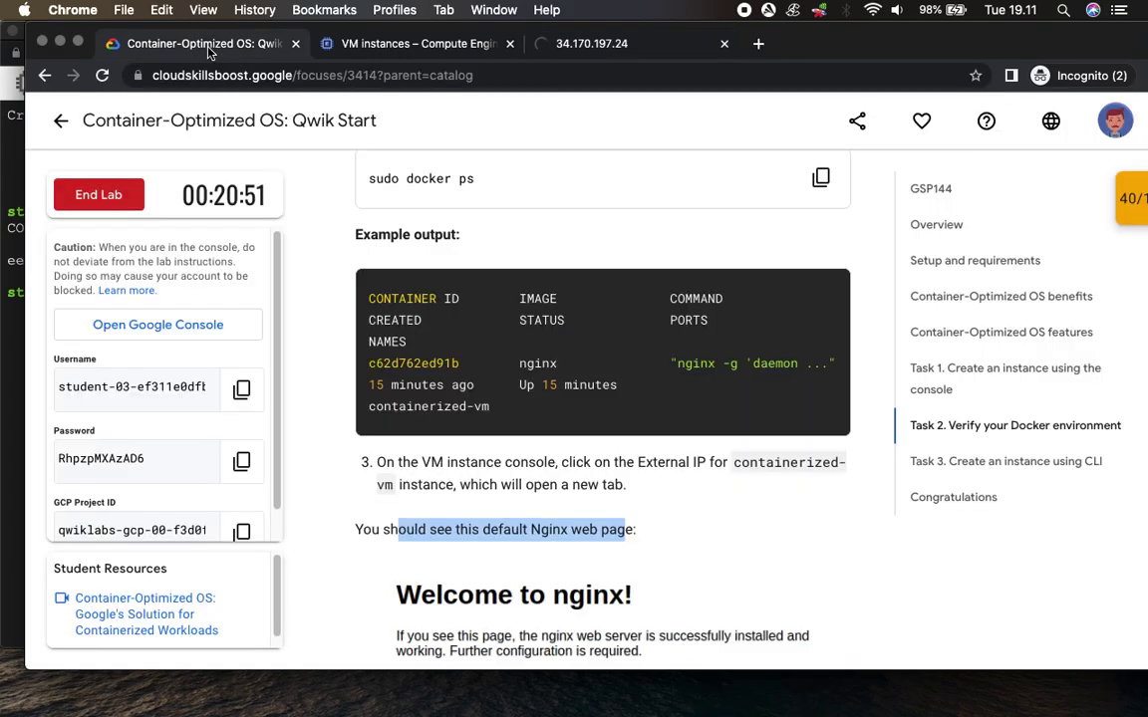
{"action": "scroll", "coordinate": [654, 530], "scroll_direction": "down", "scroll_amount": 5}
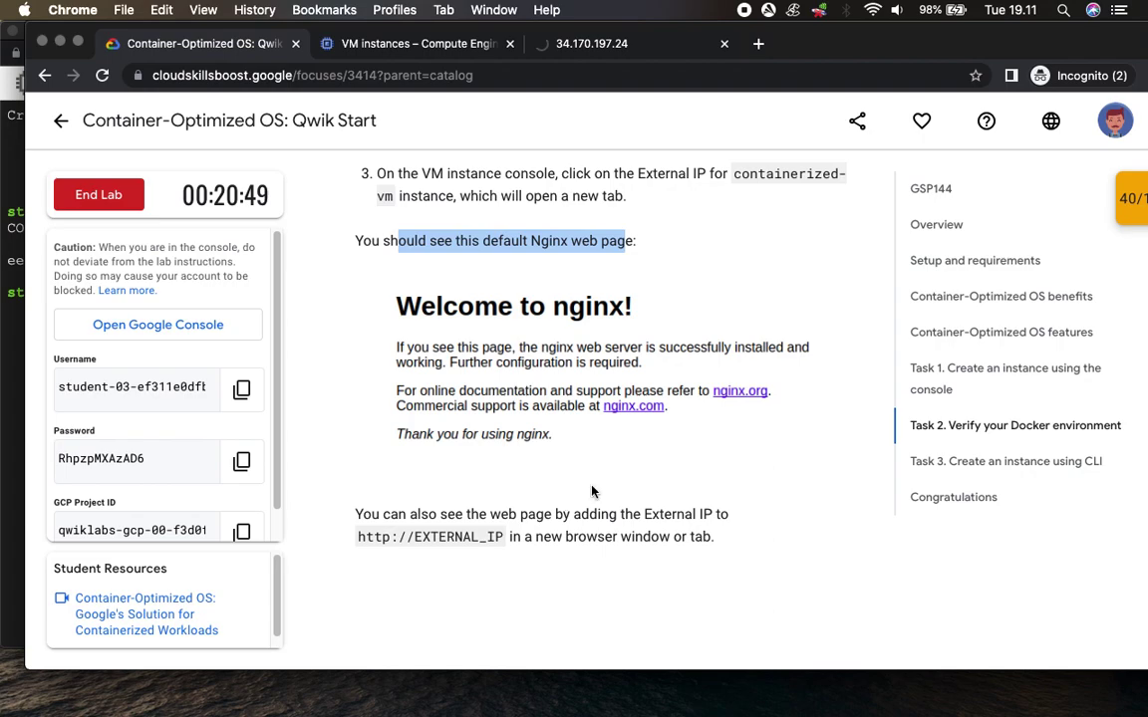
{"action": "scroll", "coordinate": [591, 490], "scroll_direction": "up", "scroll_amount": 5}
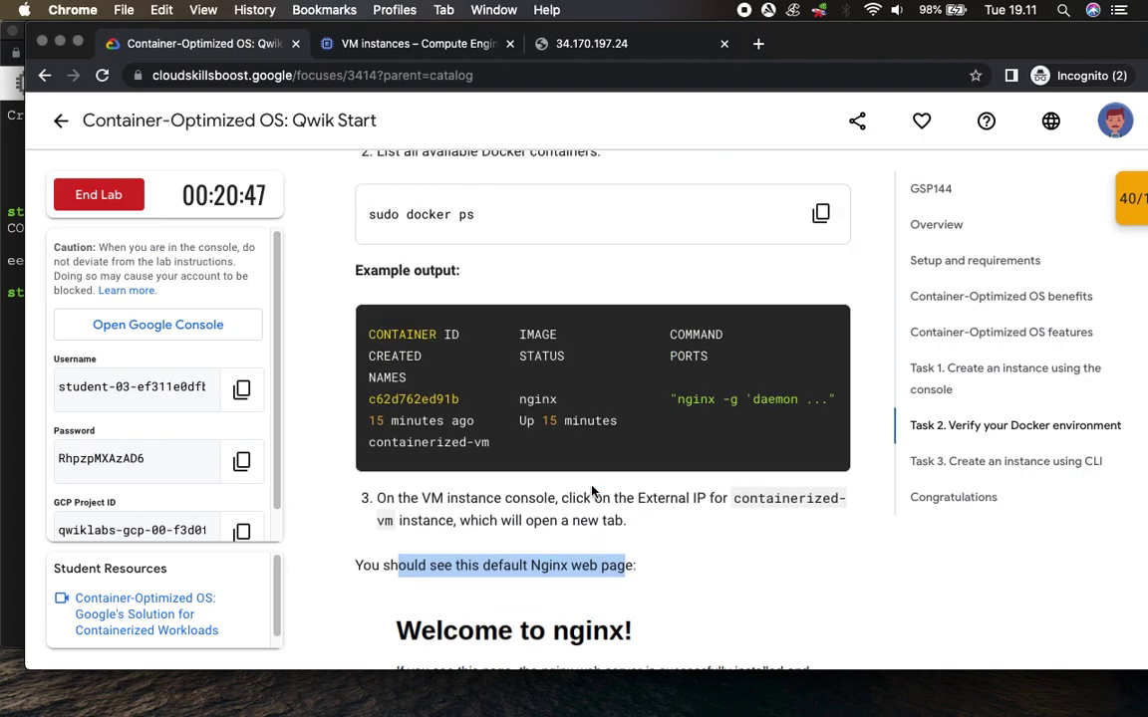
{"action": "scroll", "coordinate": [591, 490], "scroll_direction": "up", "scroll_amount": 3}
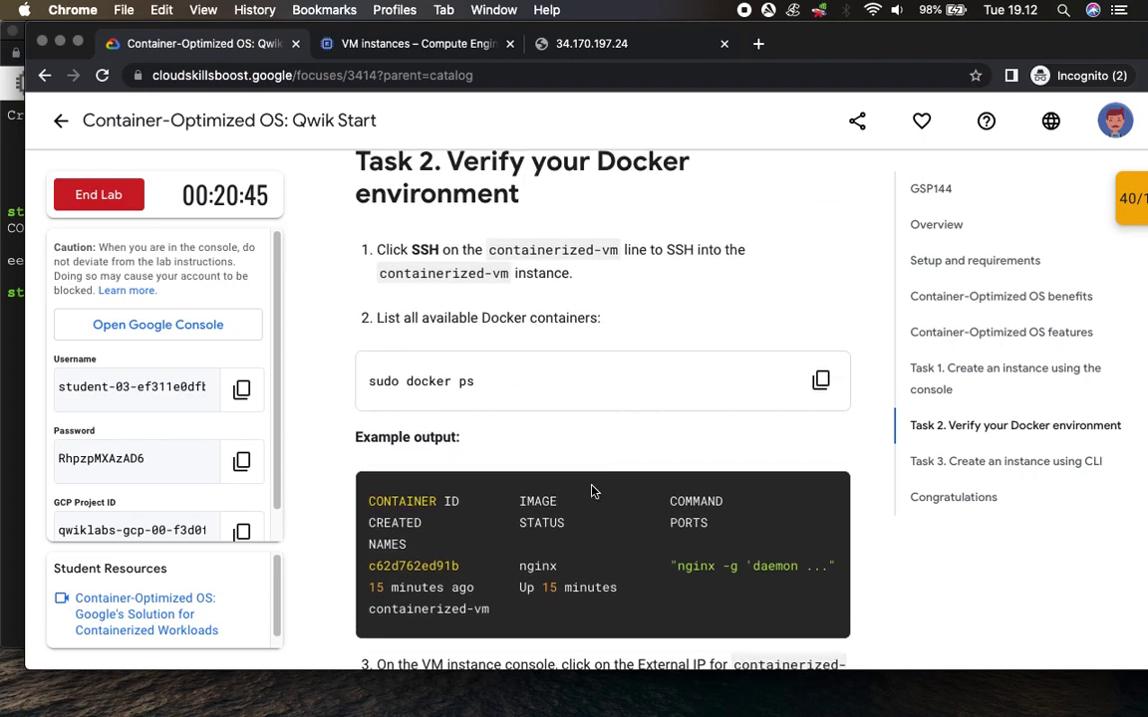
{"action": "scroll", "coordinate": [592, 490], "scroll_direction": "down", "scroll_amount": 10}
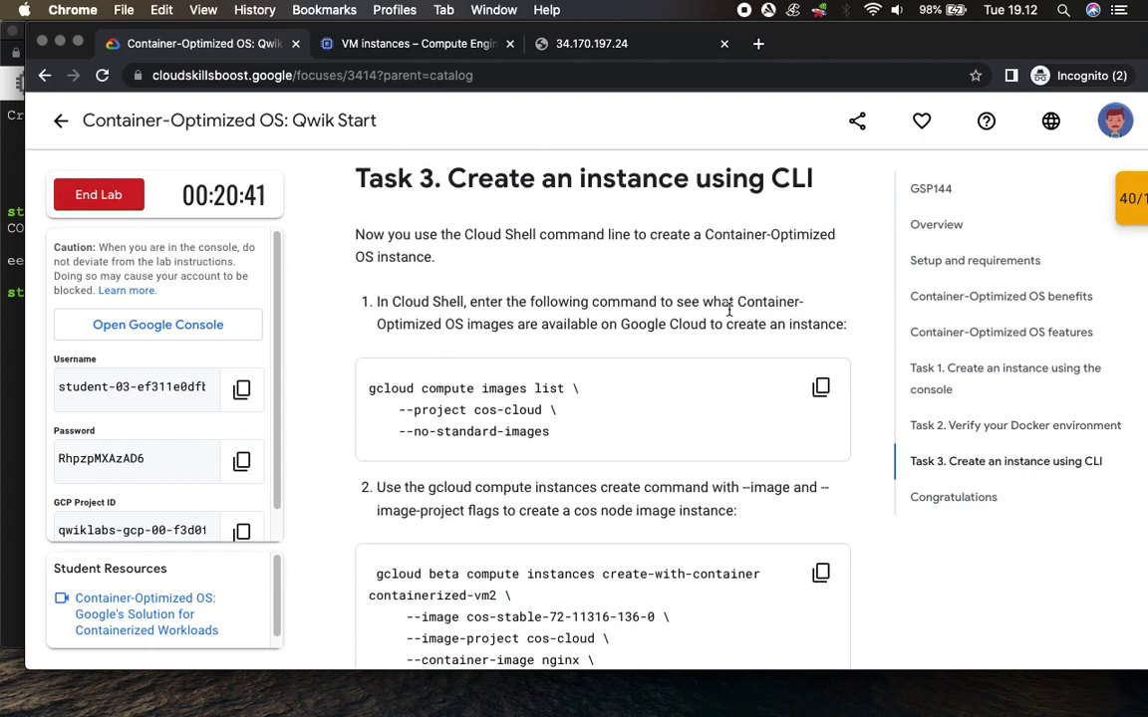
Fit the browser window to the screen and look at the lab's checkpoint scores.
{"action": "double_click", "coordinate": [805, 47]}
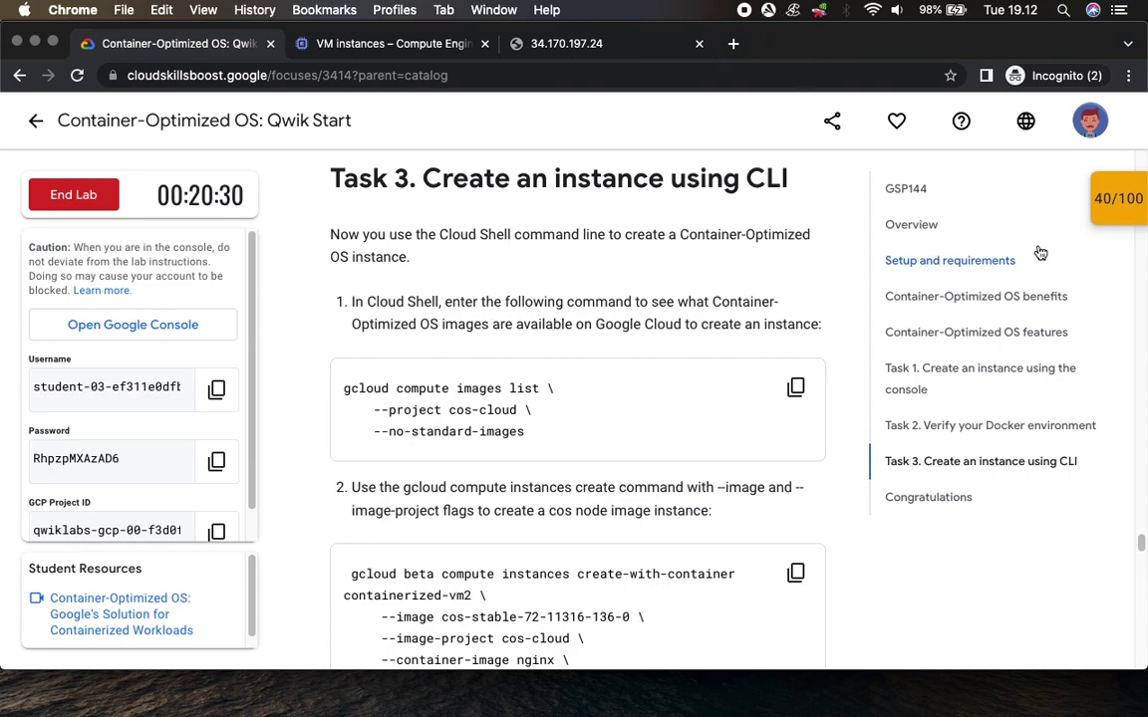
{"action": "left_click", "coordinate": [1106, 204]}
{"action": "left_click", "coordinate": [1101, 206]}
Copy the Task 3 command that lists the available Container-Optimized OS images and return to the VM instances page.
{"action": "scroll", "coordinate": [449, 367], "scroll_direction": "down", "scroll_amount": 3}
{"action": "scroll", "coordinate": [532, 367], "scroll_direction": "down", "scroll_amount": 2}
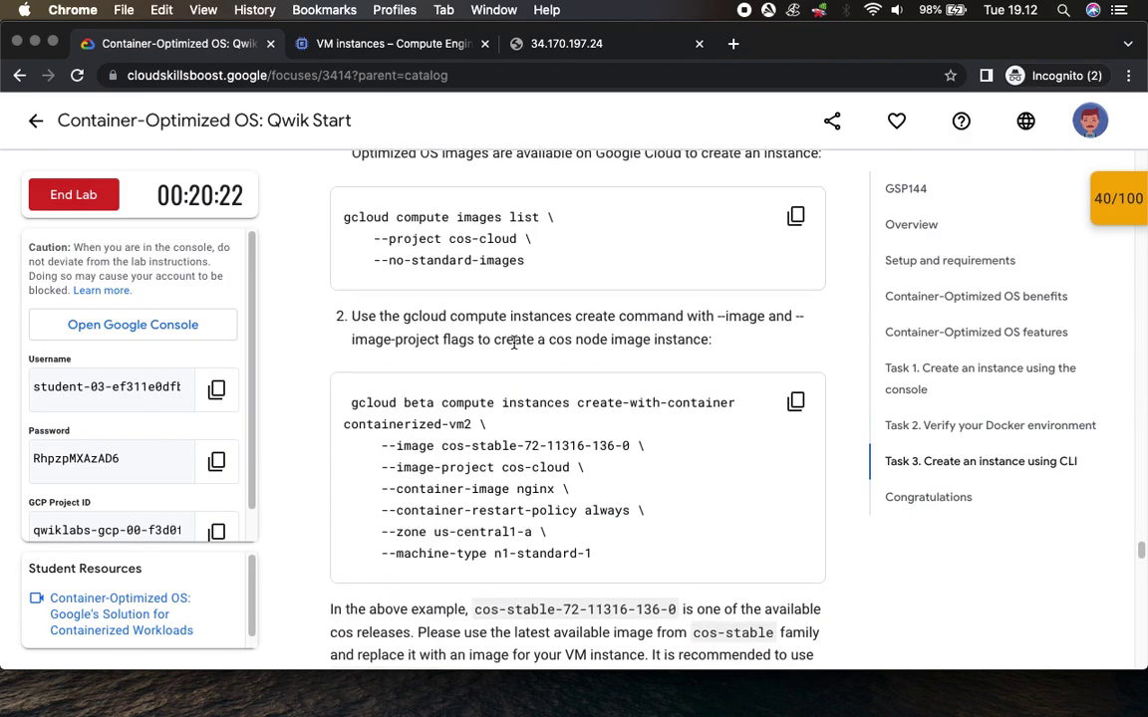
{"action": "left_click", "coordinate": [795, 216]}
{"action": "left_click", "coordinate": [389, 43]}
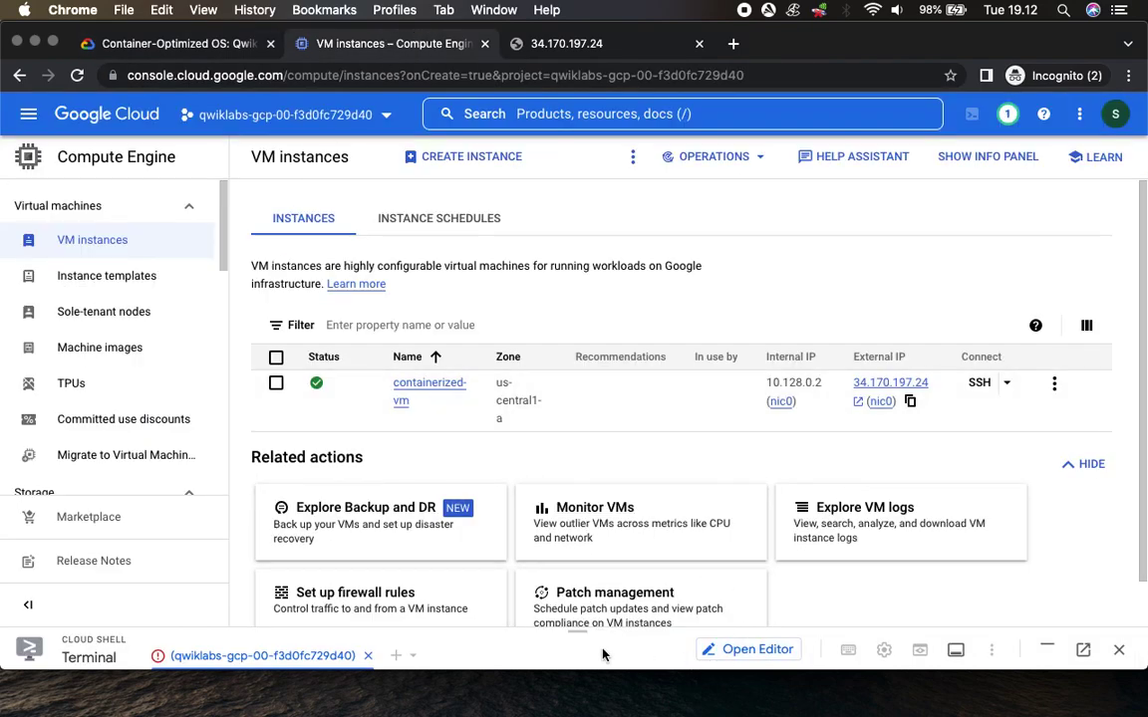
Enlarge and reconnect the Cloud Shell terminal, and run gcloud compute images list with --project cos-cloud and --no-standard-images.
{"action": "left_click_drag", "start_coordinate": [583, 637], "coordinate": [589, 344]}
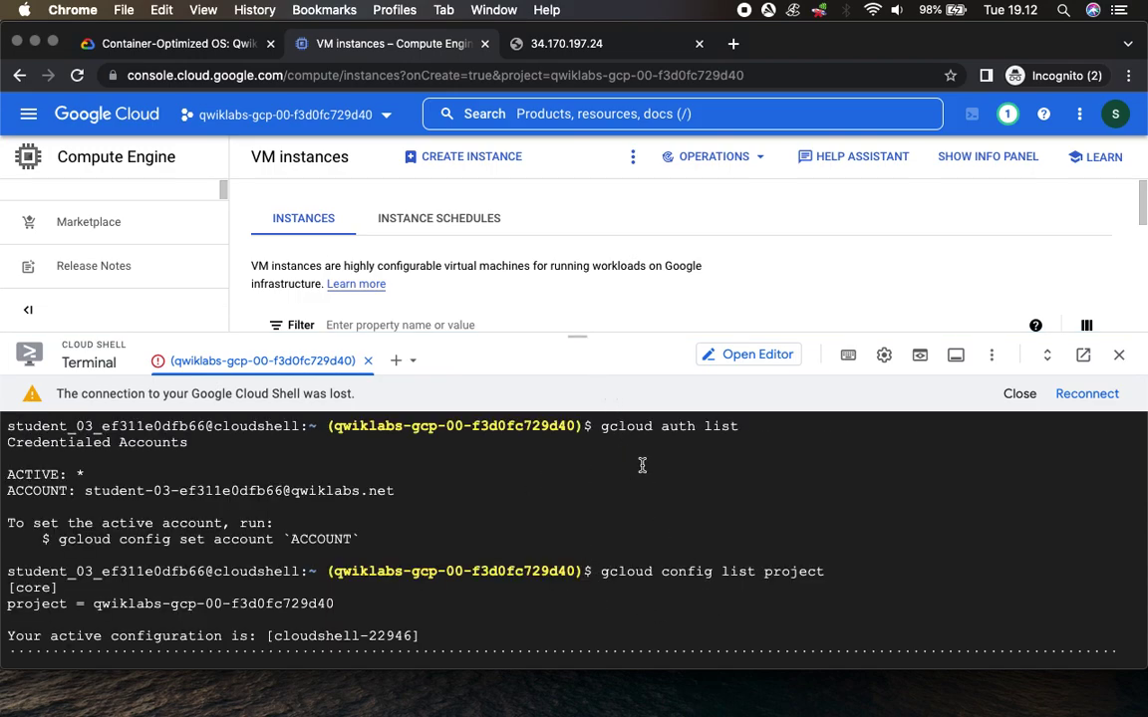
{"action": "left_click", "coordinate": [1086, 393]}
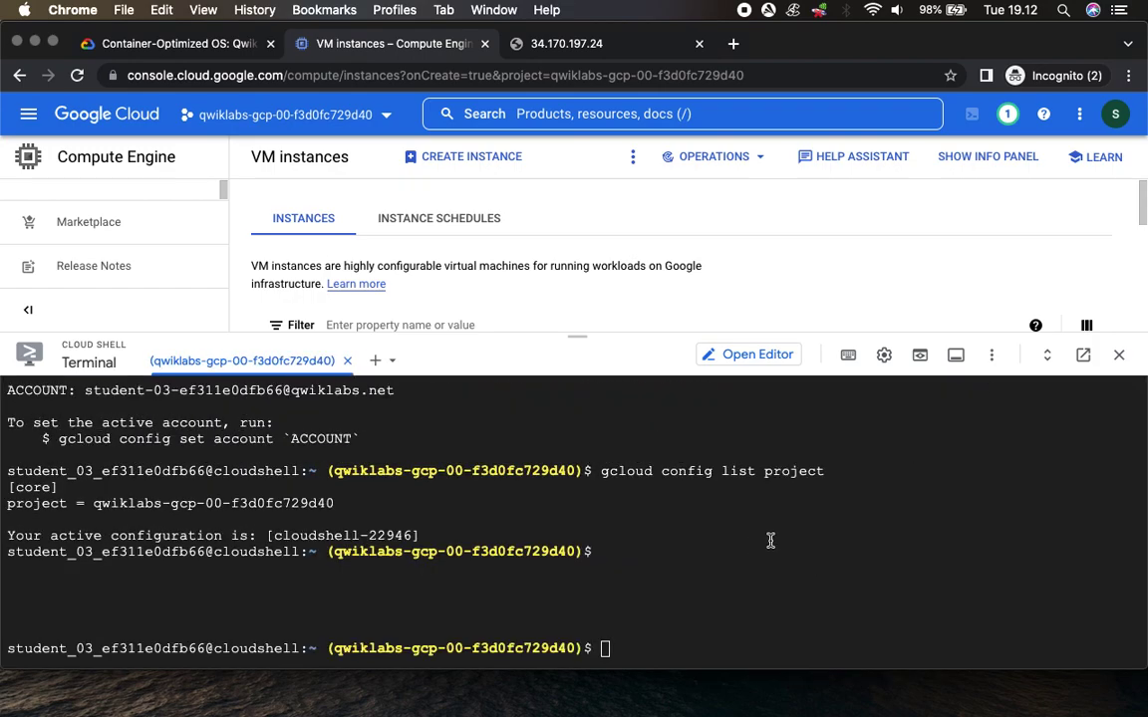
{"action": "left_click_drag", "start_coordinate": [573, 338], "coordinate": [566, 428]}
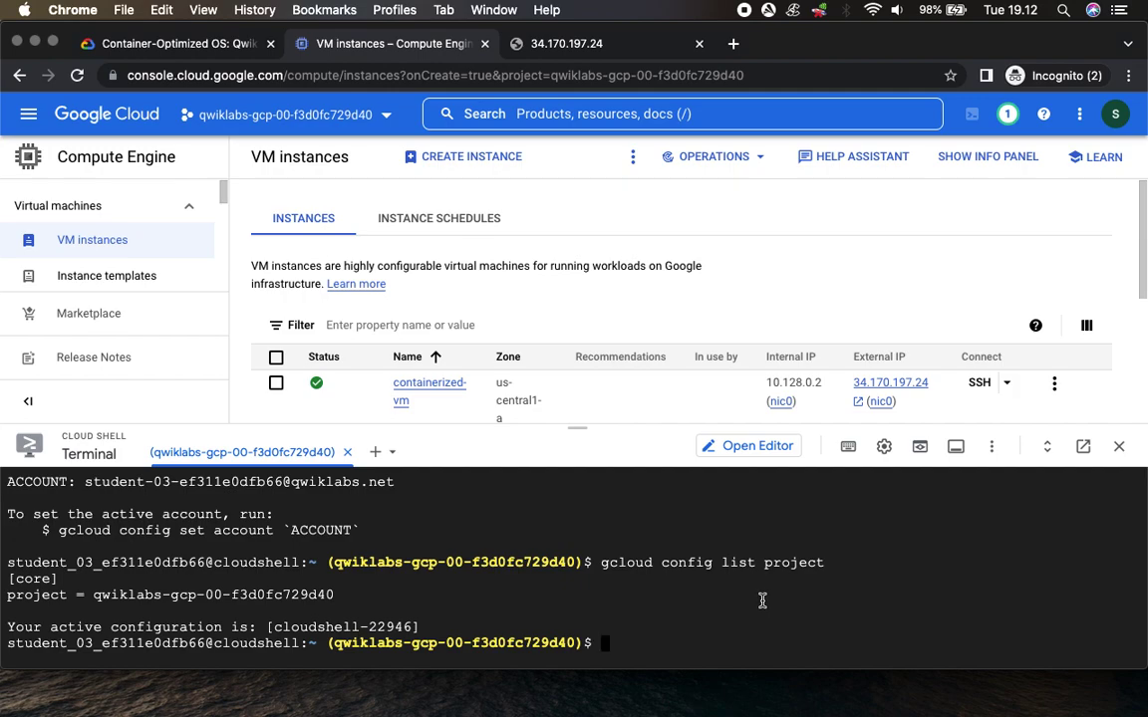
{"action": "key", "text": "super+v"}
{"action": "key", "text": "Return"}
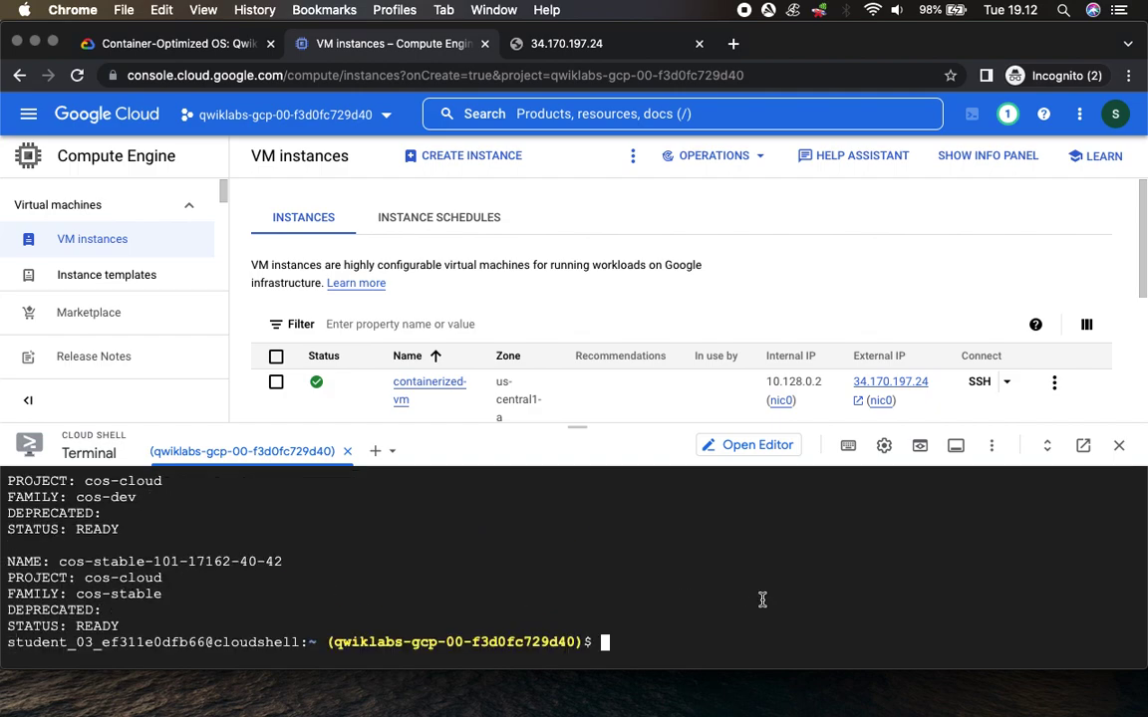
{"action": "left_click", "coordinate": [199, 44]}
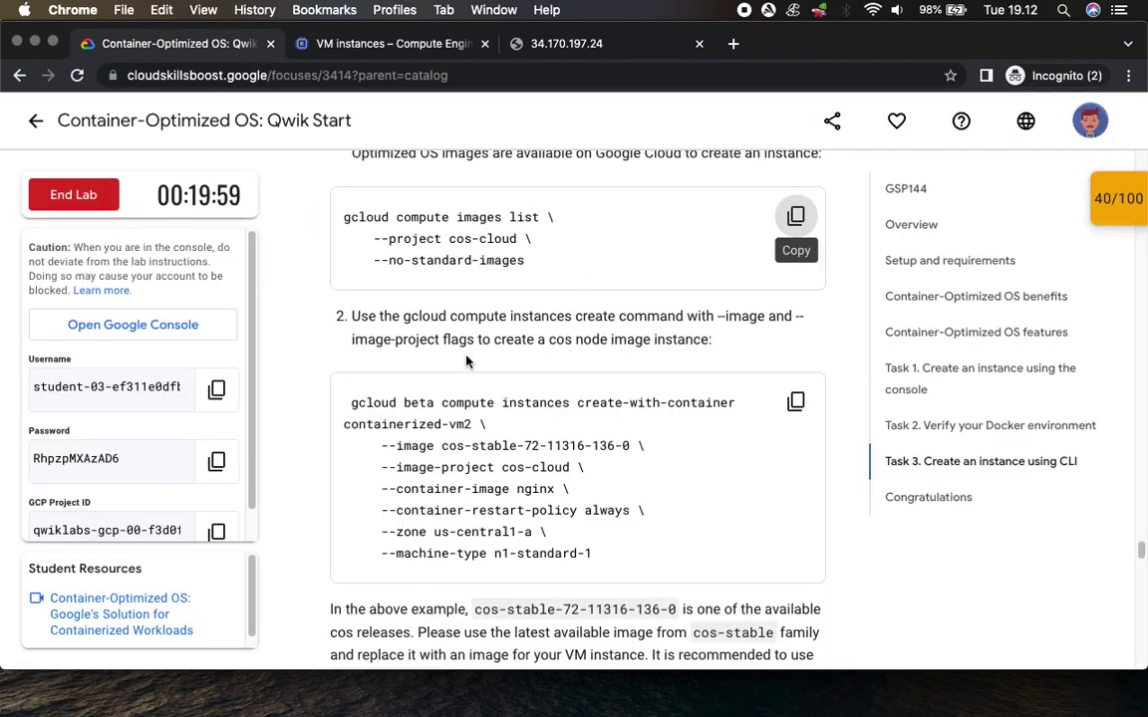
{"action": "left_click", "coordinate": [795, 401]}
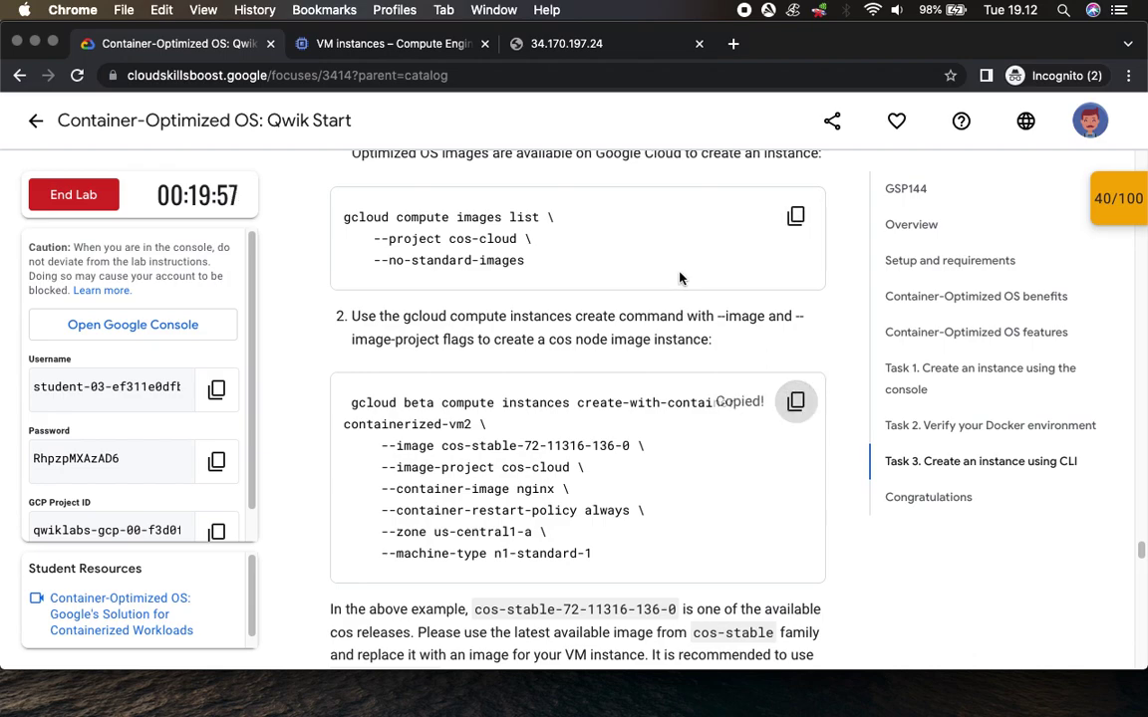
{"action": "left_click", "coordinate": [338, 44]}
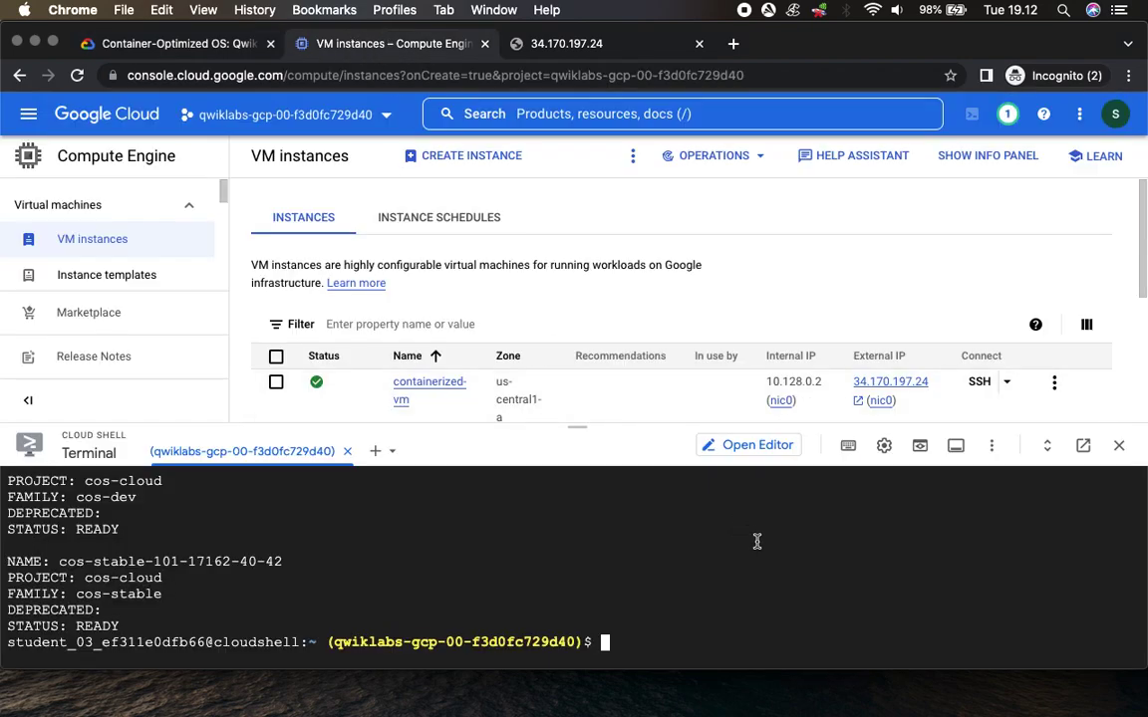
{"action": "key", "text": "super+v"}
{"action": "key", "text": "Return"}
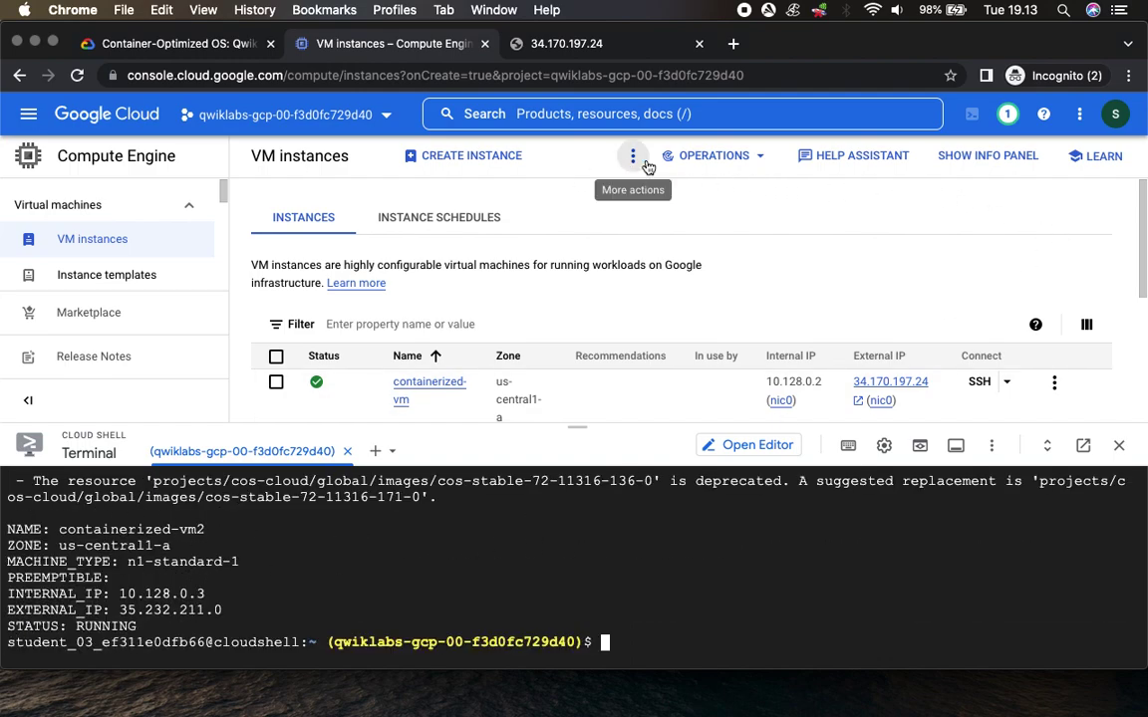
Refresh the VM instances list and check the entry for containerized-vm2.
{"action": "left_click", "coordinate": [634, 158]}
{"action": "left_click", "coordinate": [666, 241]}
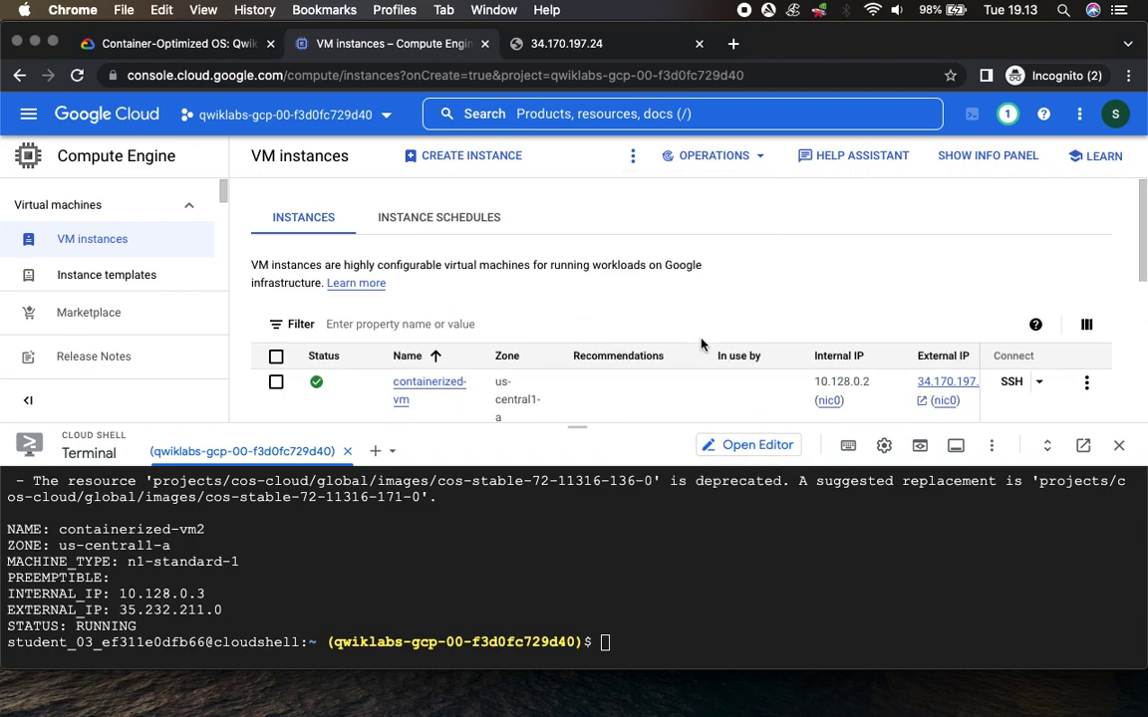
{"action": "scroll", "coordinate": [712, 284], "scroll_direction": "down", "scroll_amount": 3}
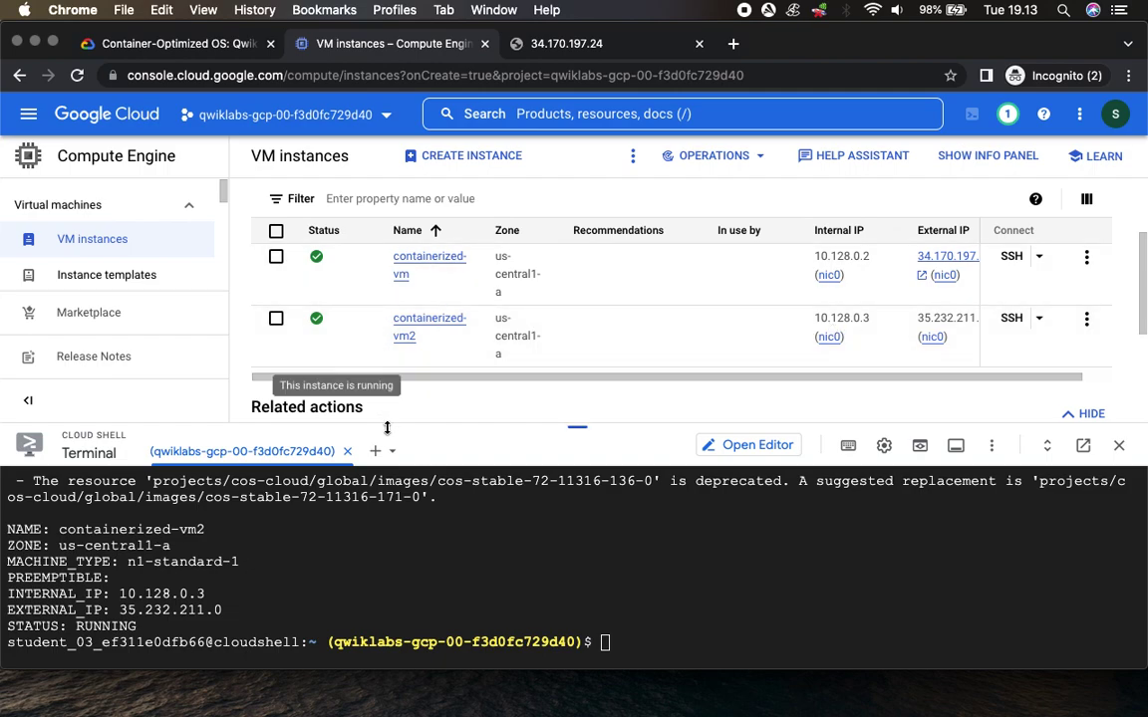
Return to the lab instructions and check the progress of the "Creating an instance using CLI" task.
{"action": "left_click", "coordinate": [178, 46]}
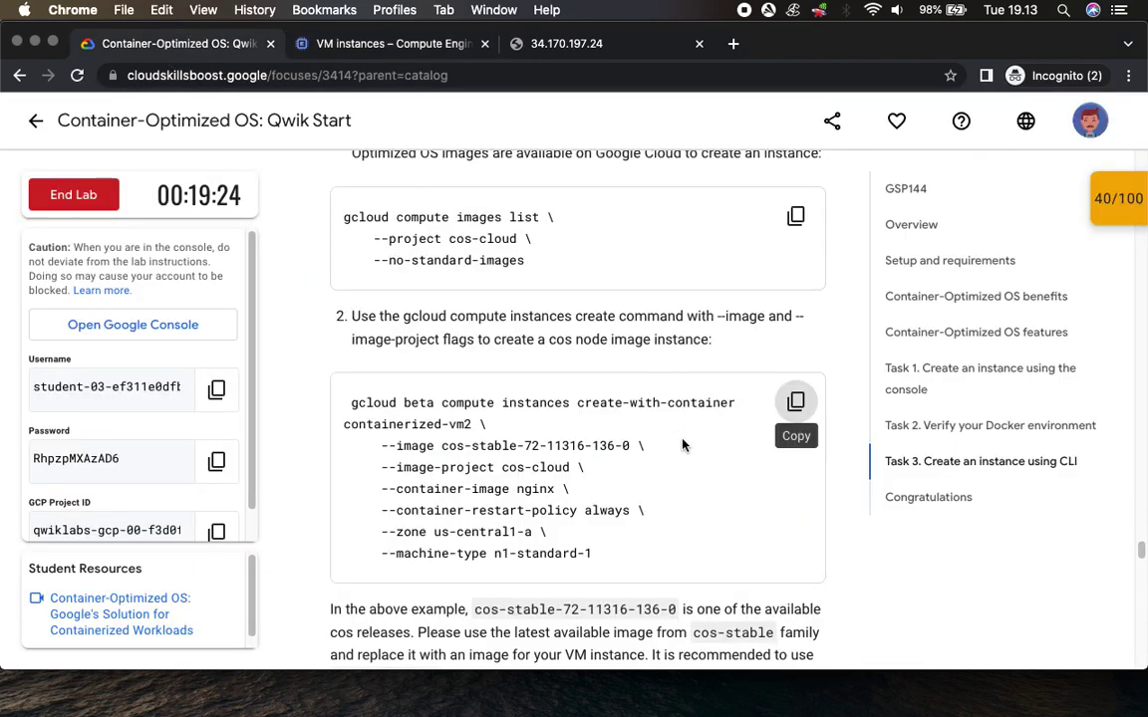
{"action": "scroll", "coordinate": [614, 423], "scroll_direction": "down", "scroll_amount": 5}
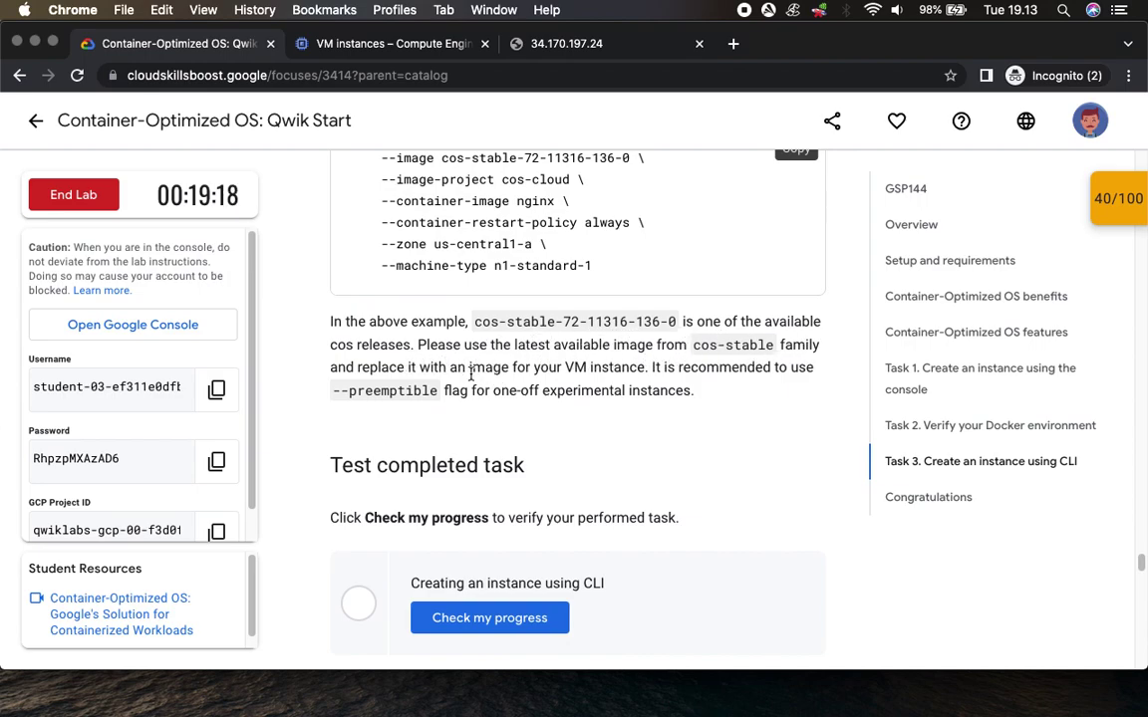
{"action": "left_click", "coordinate": [468, 617]}
{"action": "scroll", "coordinate": [653, 438], "scroll_direction": "down", "scroll_amount": 3}
{"action": "scroll", "coordinate": [652, 439], "scroll_direction": "down", "scroll_amount": 2}
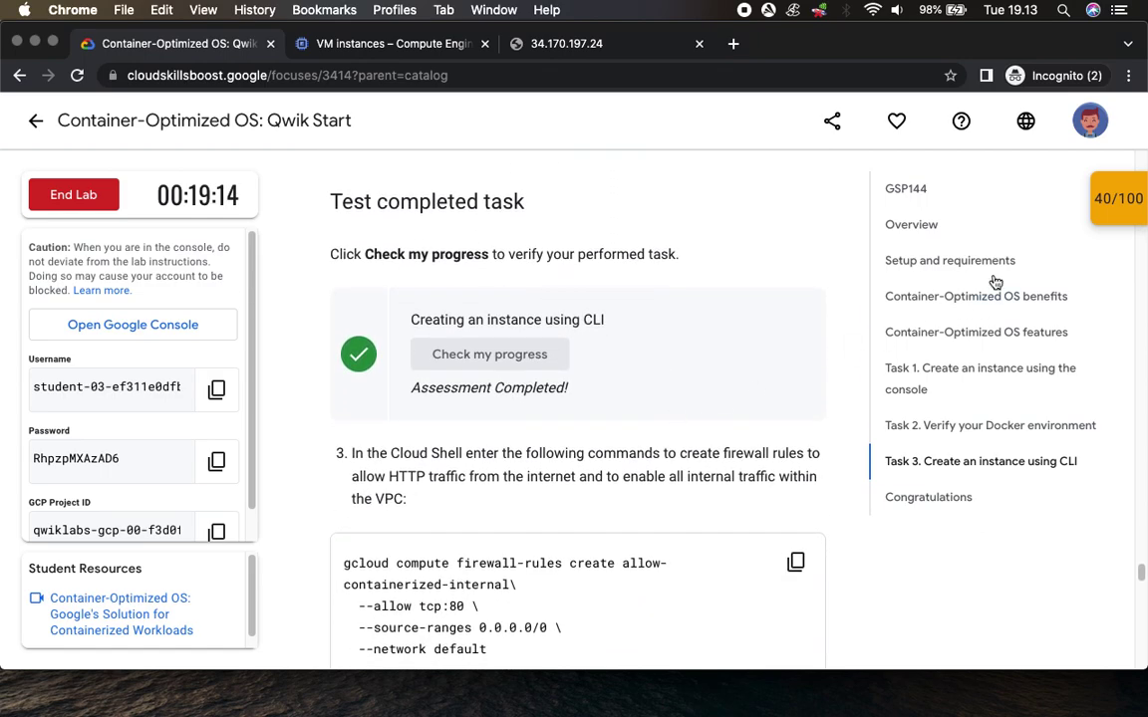
Check the "Creating an instance using CLI" progress in the lab's checkpoints and continue to the firewall rules instructions.
{"action": "left_click", "coordinate": [1104, 208]}
{"action": "left_click", "coordinate": [1026, 320]}
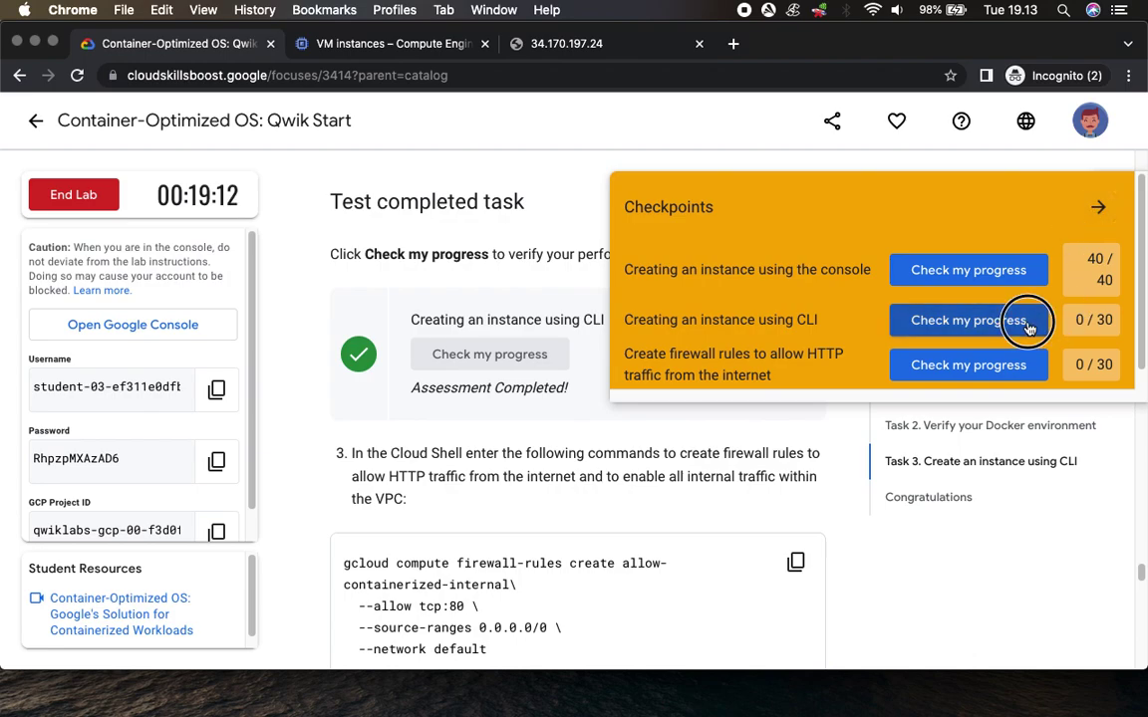
{"action": "left_click", "coordinate": [1096, 208]}
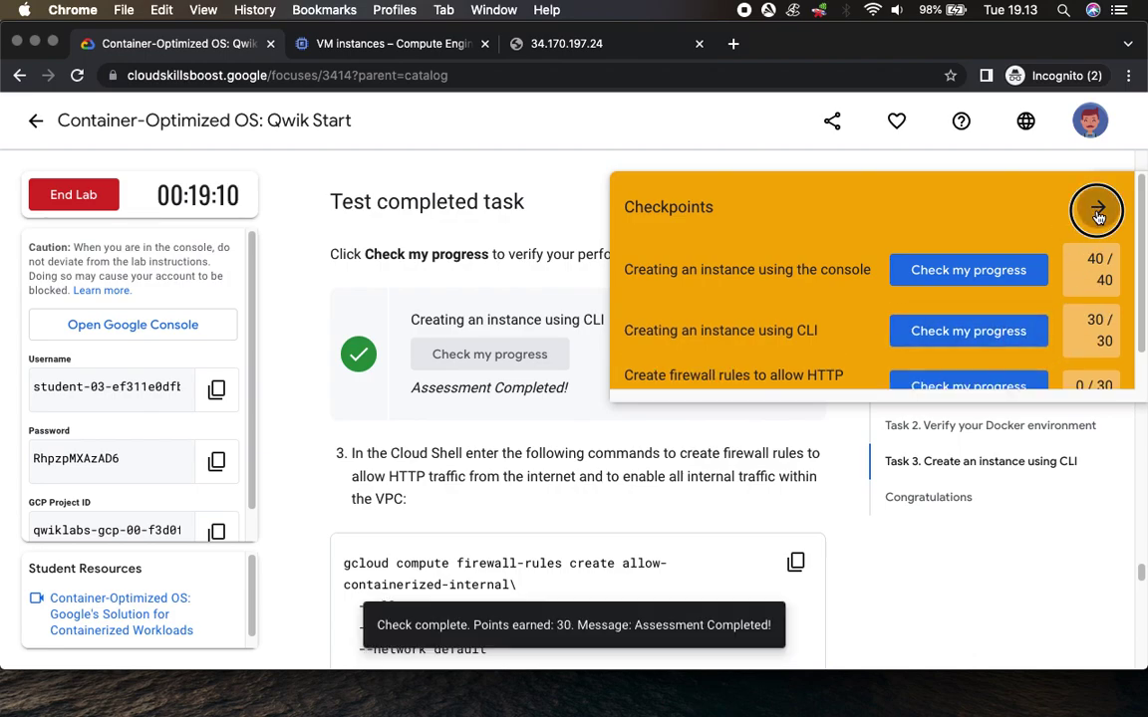
{"action": "scroll", "coordinate": [637, 415], "scroll_direction": "down", "scroll_amount": 5}
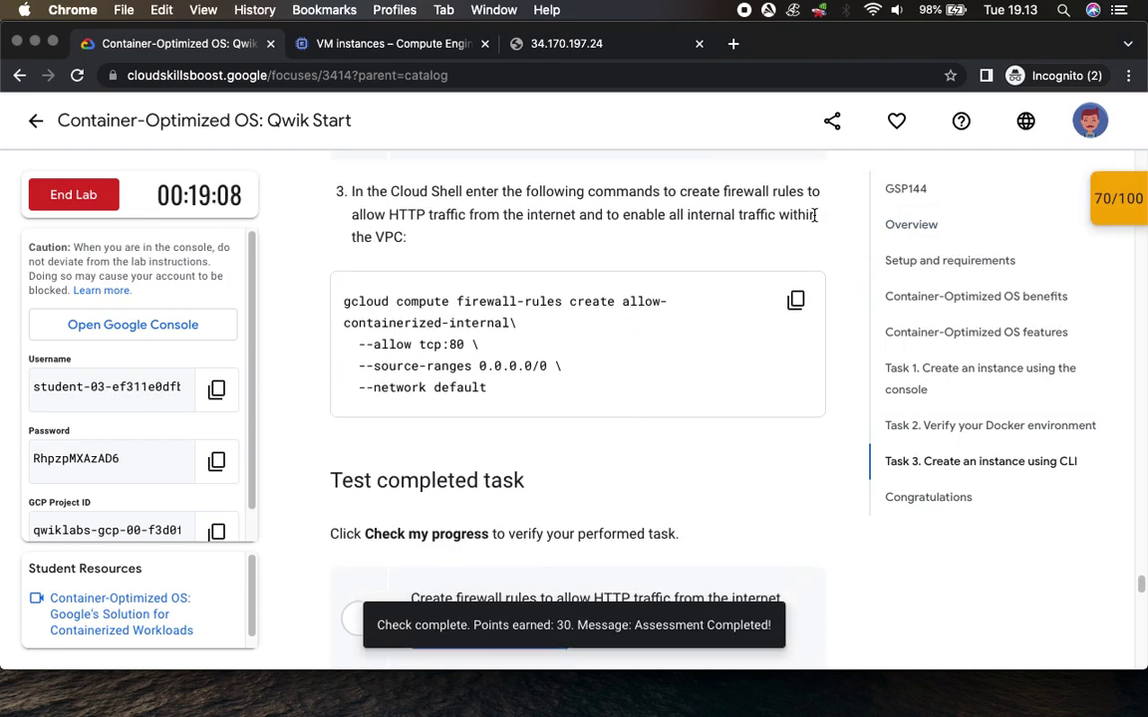
Run the lab's firewall command in Cloud Shell to create allow-containerized-internal (tcp:80, source range 0.0.0.0/0, default network), and refresh the VM instances list.
{"action": "left_click", "coordinate": [795, 300]}
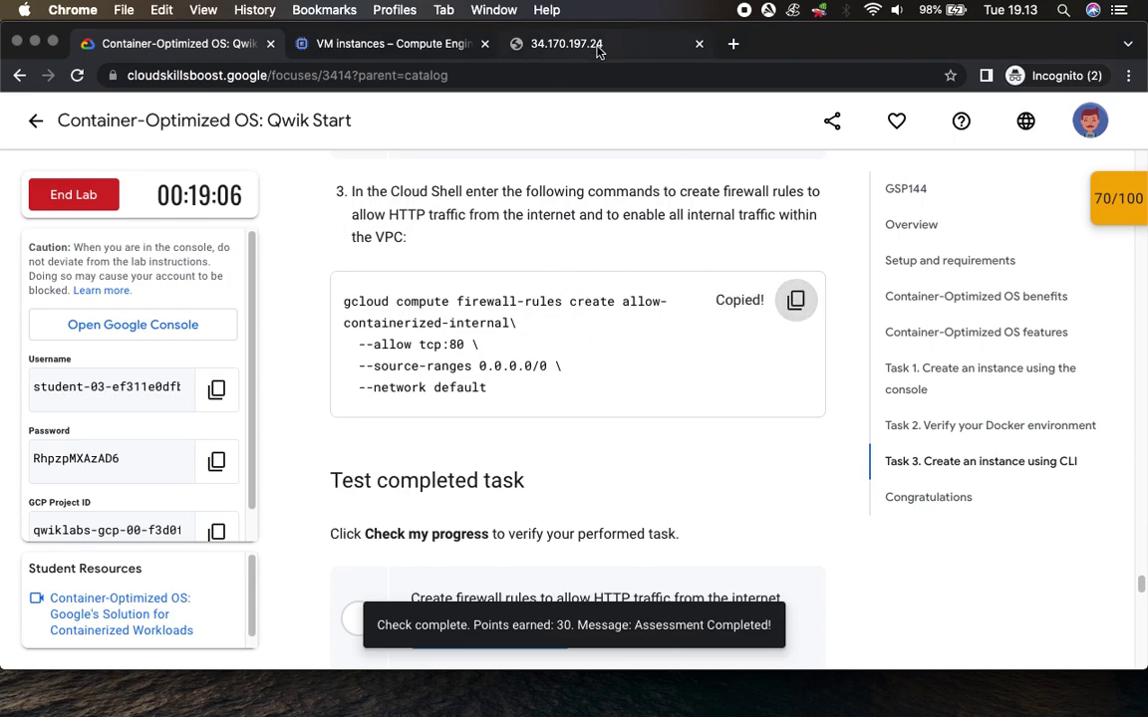
{"action": "left_click", "coordinate": [452, 47]}
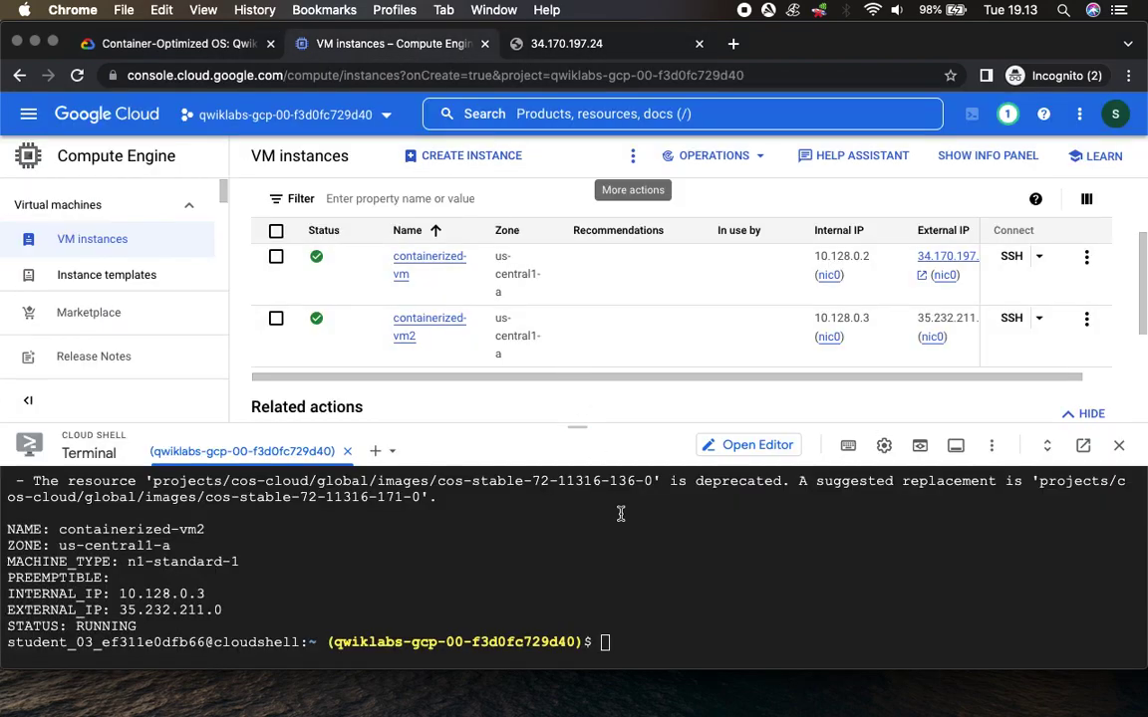
{"action": "key", "text": "super+v"}
{"action": "key", "text": "Return"}
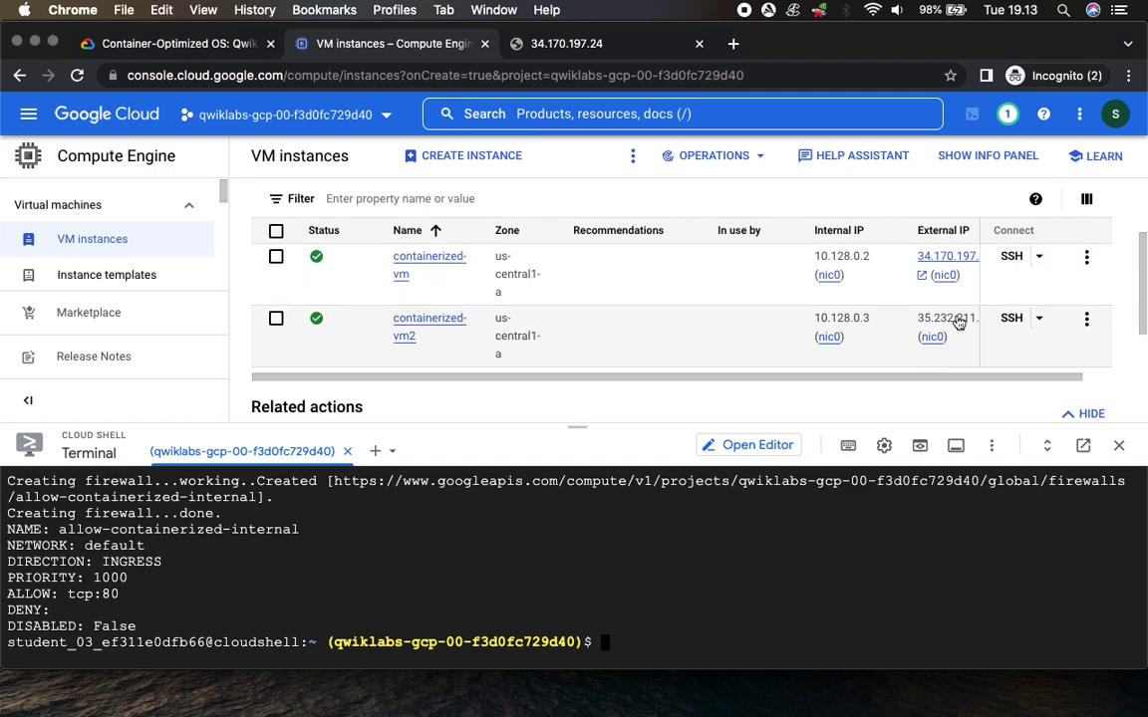
{"action": "left_click", "coordinate": [634, 156]}
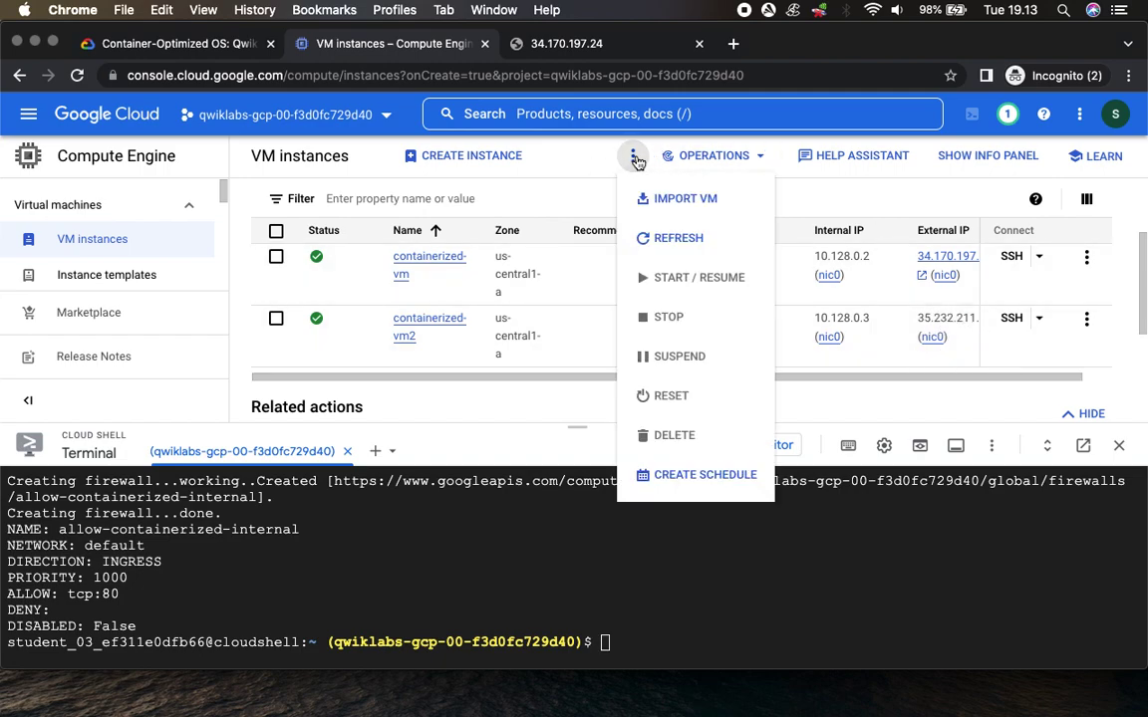
{"action": "left_click", "coordinate": [674, 247]}
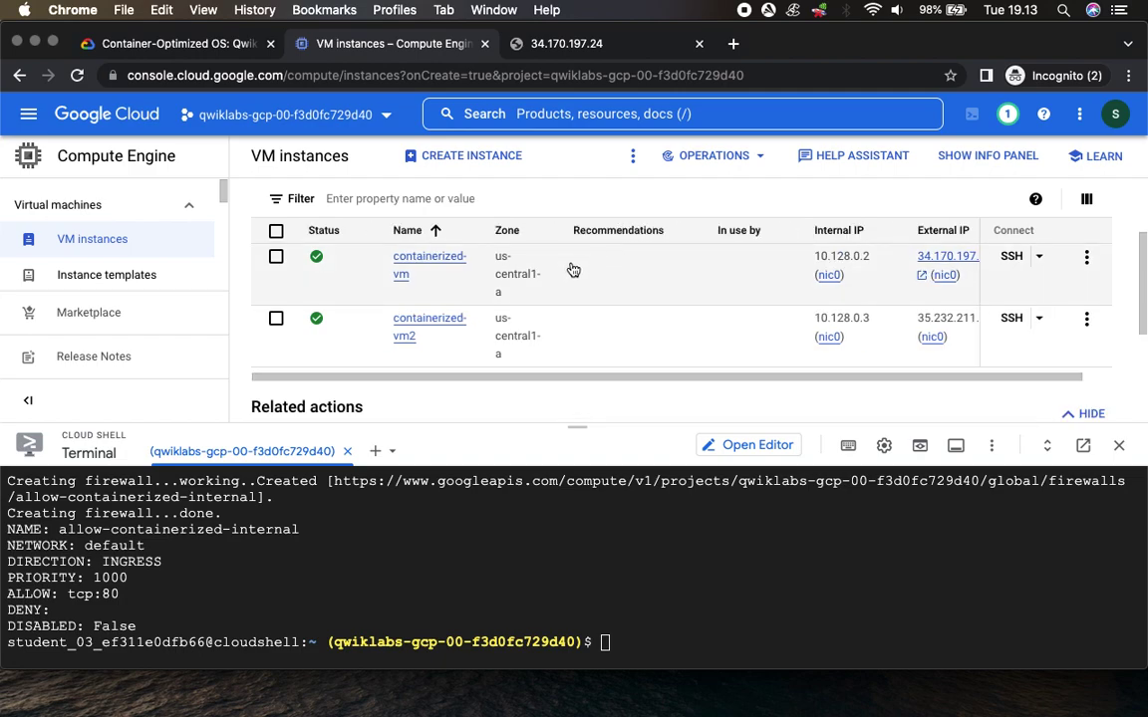
Check the progress of the "Create firewall rules to allow HTTP traffic from the internet" task in the lab and in its checkpoints.
{"action": "left_click", "coordinate": [200, 44]}
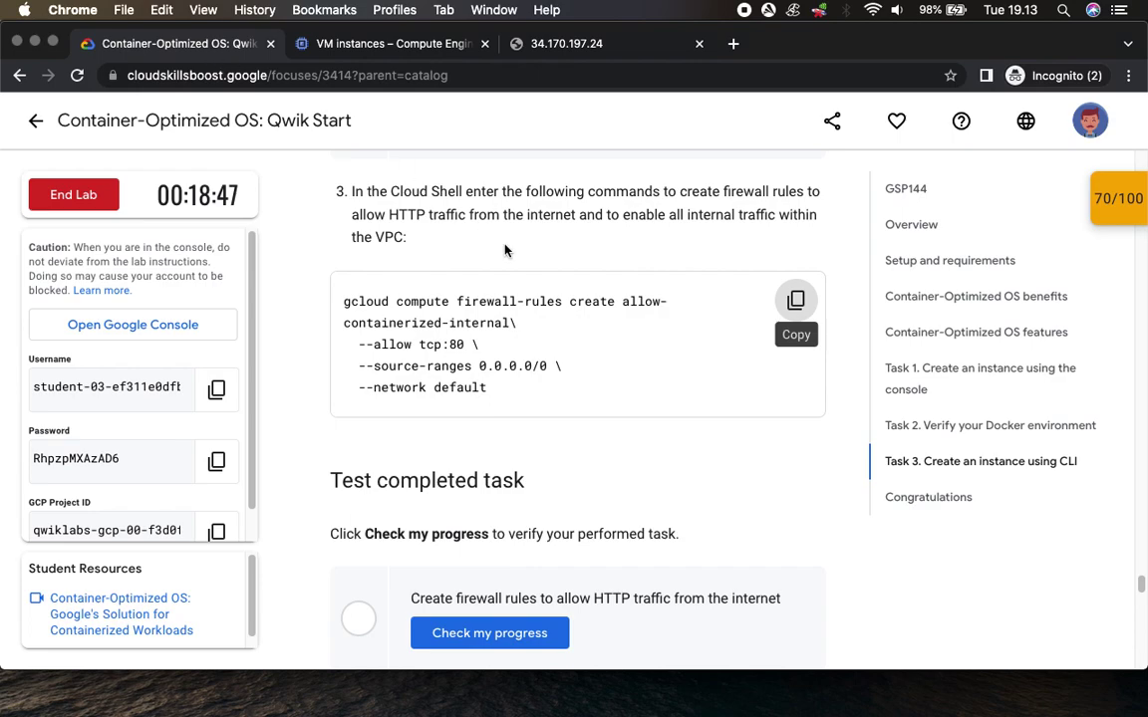
{"action": "left_click", "coordinate": [484, 633]}
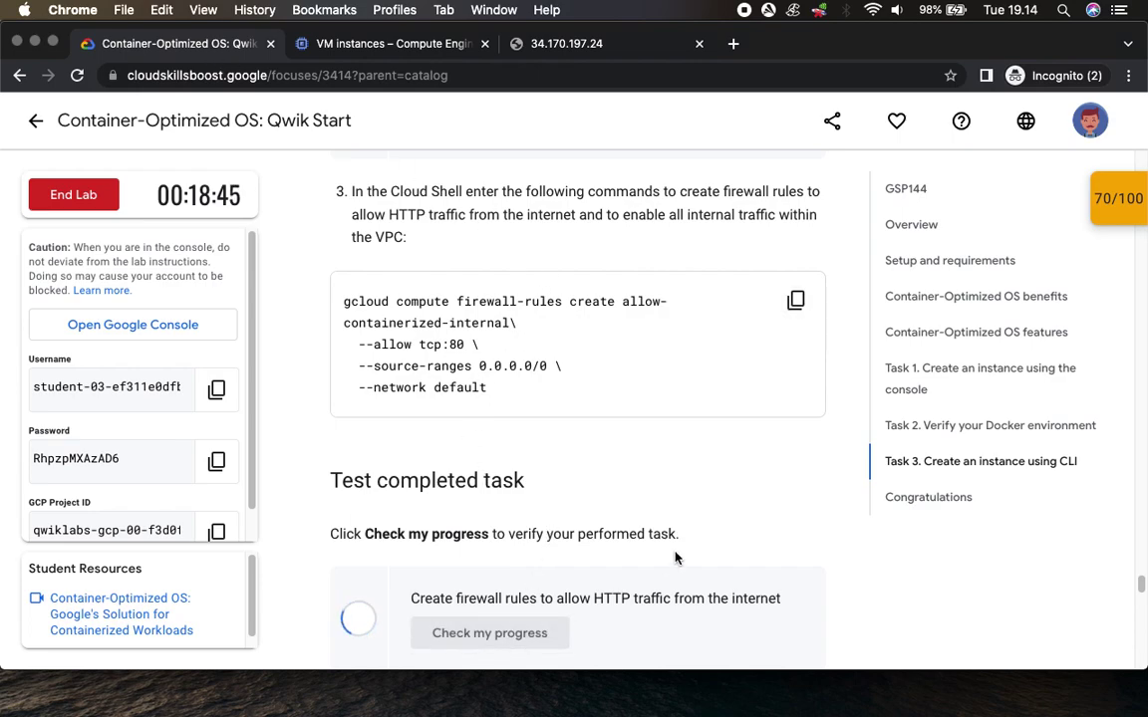
{"action": "left_click", "coordinate": [1106, 198]}
{"action": "left_click", "coordinate": [1011, 349]}
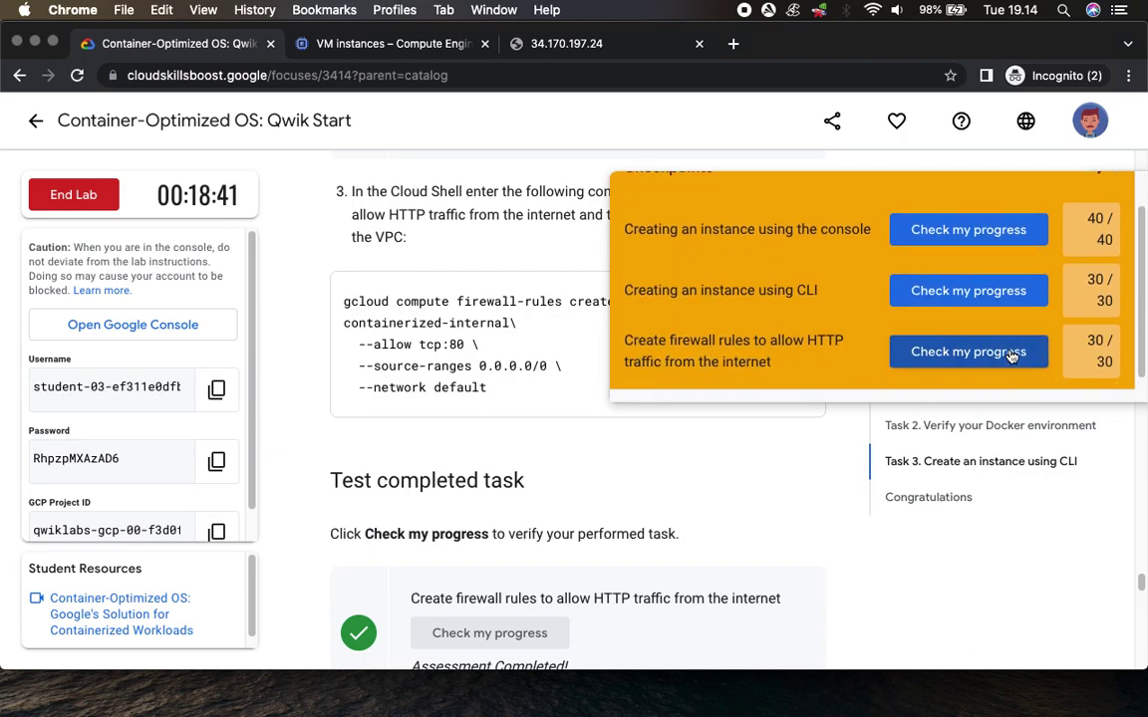
{"action": "scroll", "coordinate": [1113, 217], "scroll_direction": "up", "scroll_amount": 1}
{"action": "left_click", "coordinate": [1112, 213]}
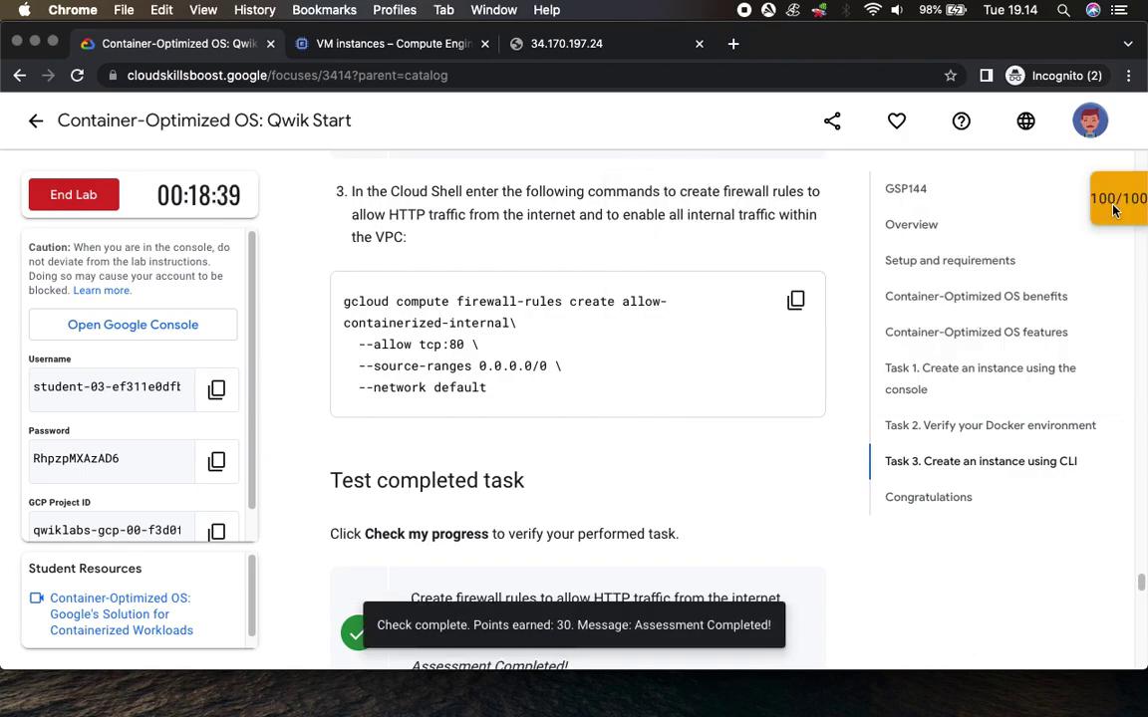
Follow the lab's nginx verification instructions: refresh the VM instances list, copy containerized-vm2's external IP and open it in a new browser tab.
{"action": "scroll", "coordinate": [737, 369], "scroll_direction": "down", "scroll_amount": 10}
{"action": "scroll", "coordinate": [697, 362], "scroll_direction": "up", "scroll_amount": 1}
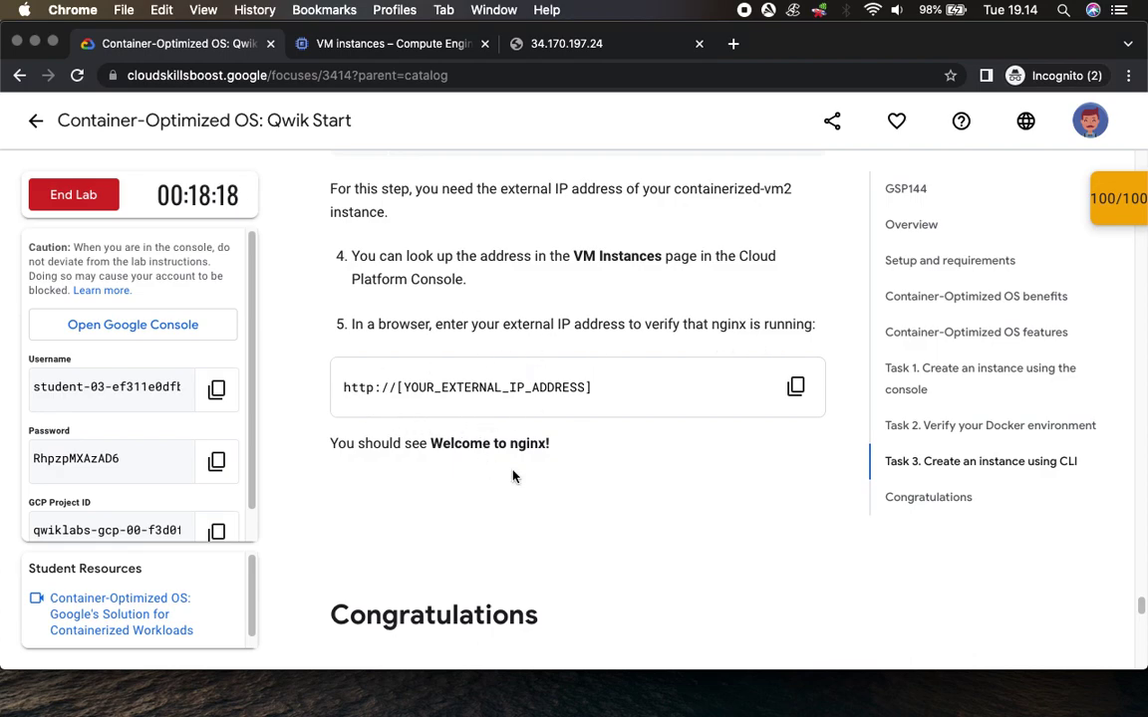
{"action": "scroll", "coordinate": [520, 471], "scroll_direction": "down", "scroll_amount": 3}
{"action": "scroll", "coordinate": [538, 476], "scroll_direction": "up", "scroll_amount": 3}
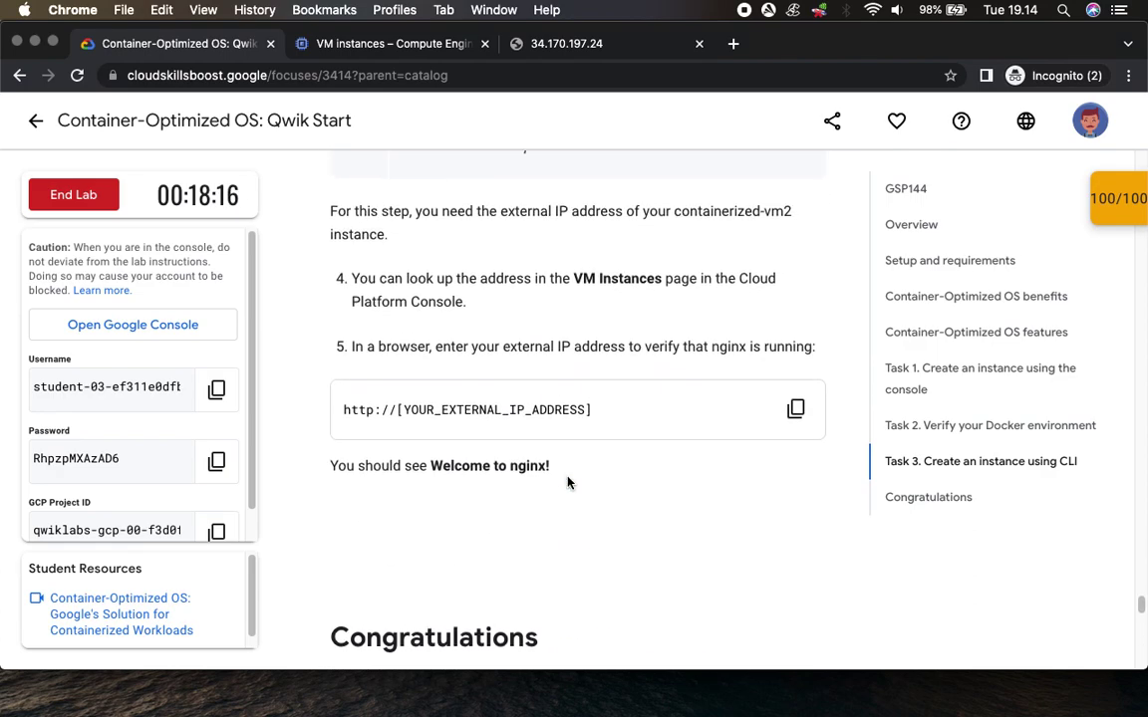
{"action": "left_click", "coordinate": [384, 43]}
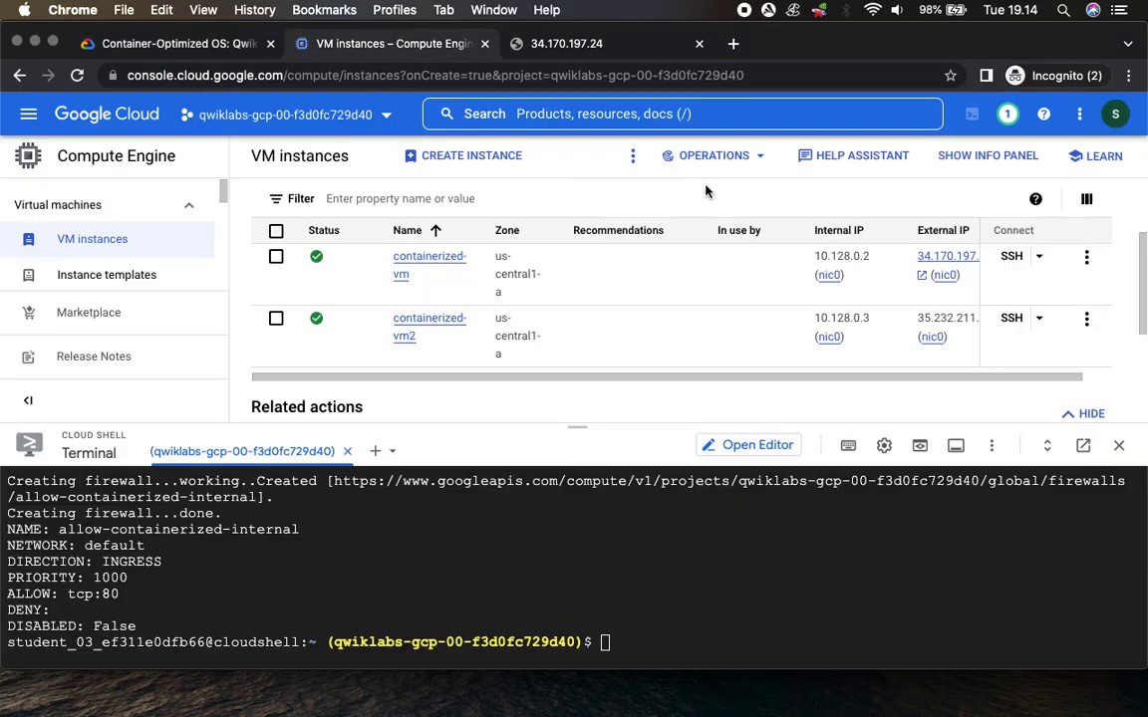
{"action": "left_click", "coordinate": [633, 155]}
{"action": "left_click", "coordinate": [672, 237]}
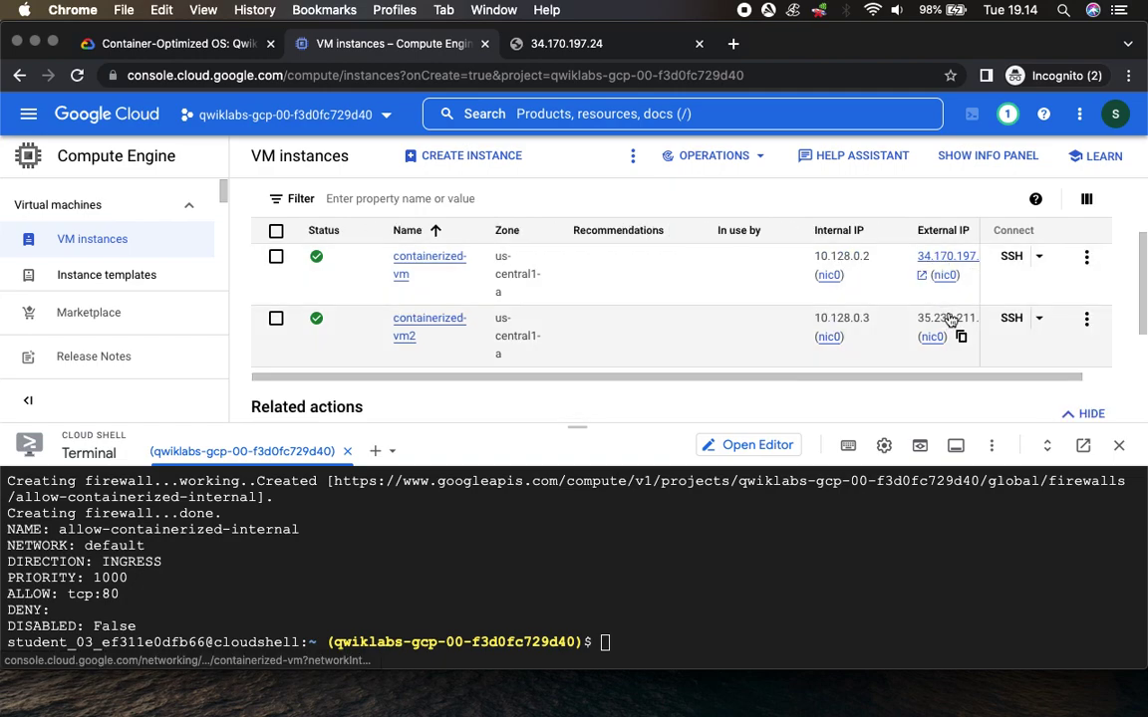
{"action": "left_click", "coordinate": [960, 339]}
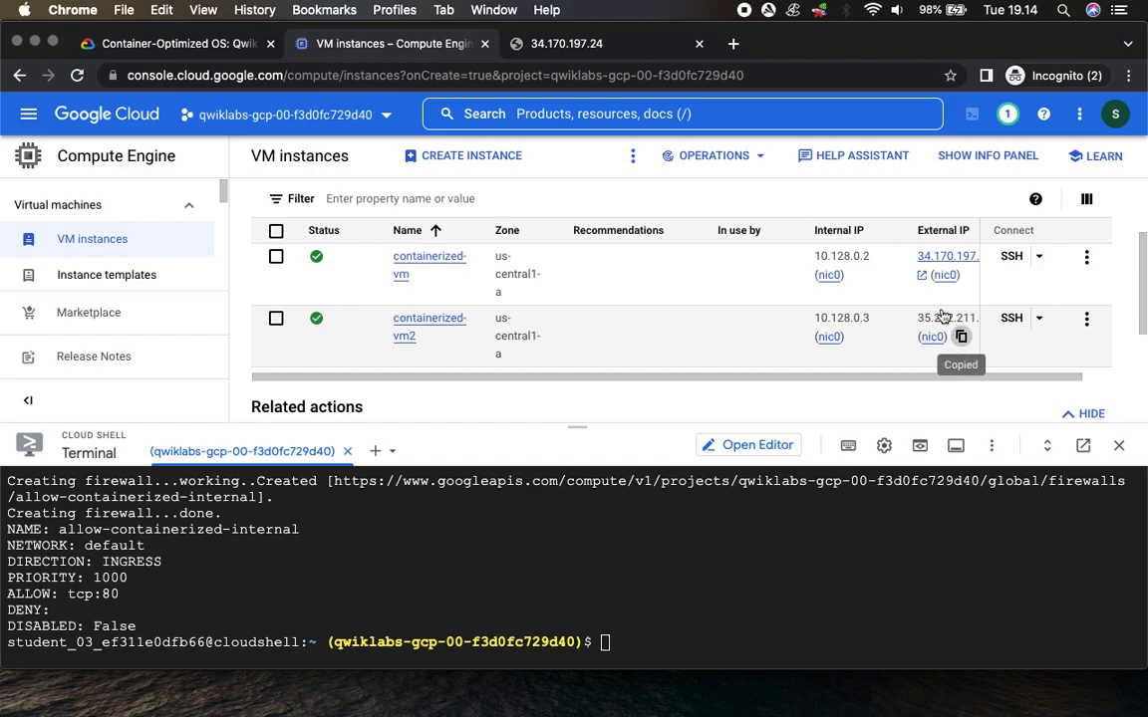
{"action": "left_click", "coordinate": [733, 44]}
{"action": "key", "text": "super+v"}
{"action": "key", "text": "Return"}
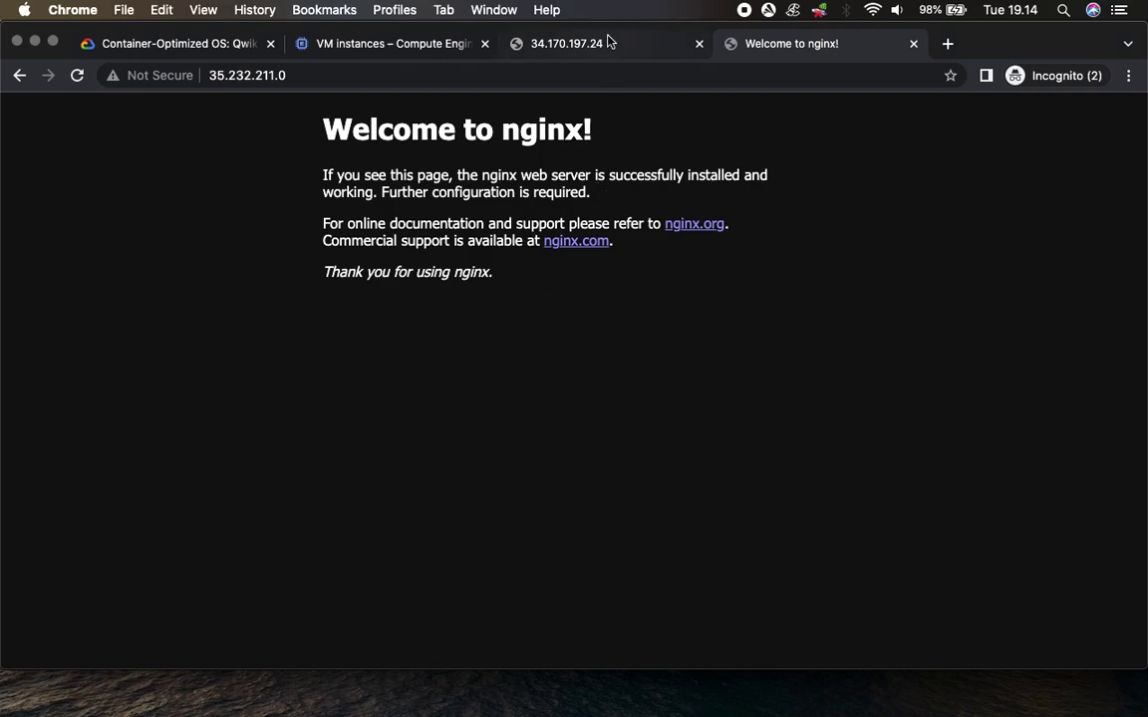
Copy the external IP of containerized-vm, load it again in its existing browser tab, and compare it with the containerized-vm2 page.
{"action": "left_click", "coordinate": [386, 46]}
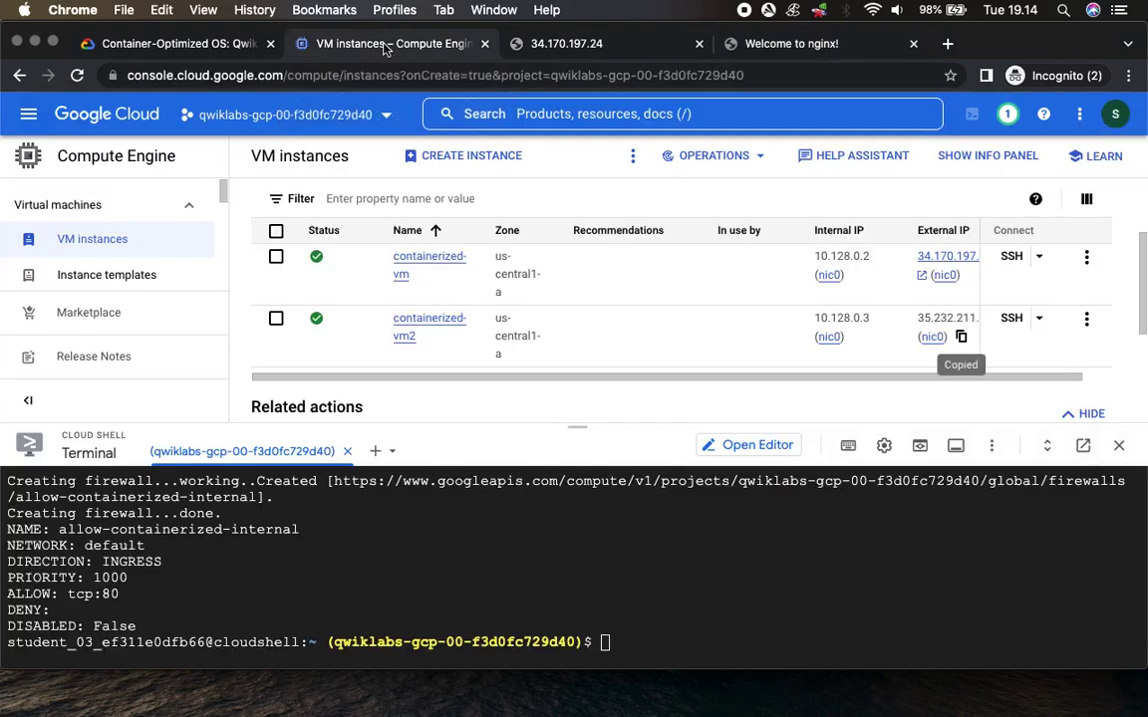
{"action": "left_click", "coordinate": [973, 275]}
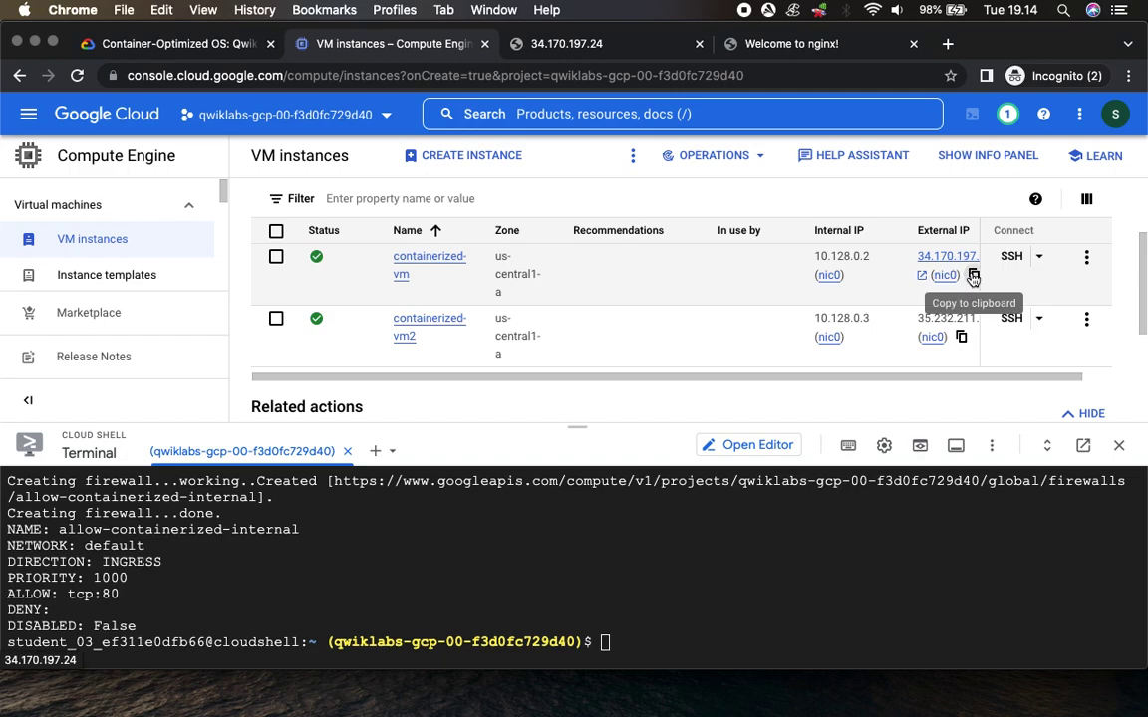
{"action": "left_click", "coordinate": [586, 38]}
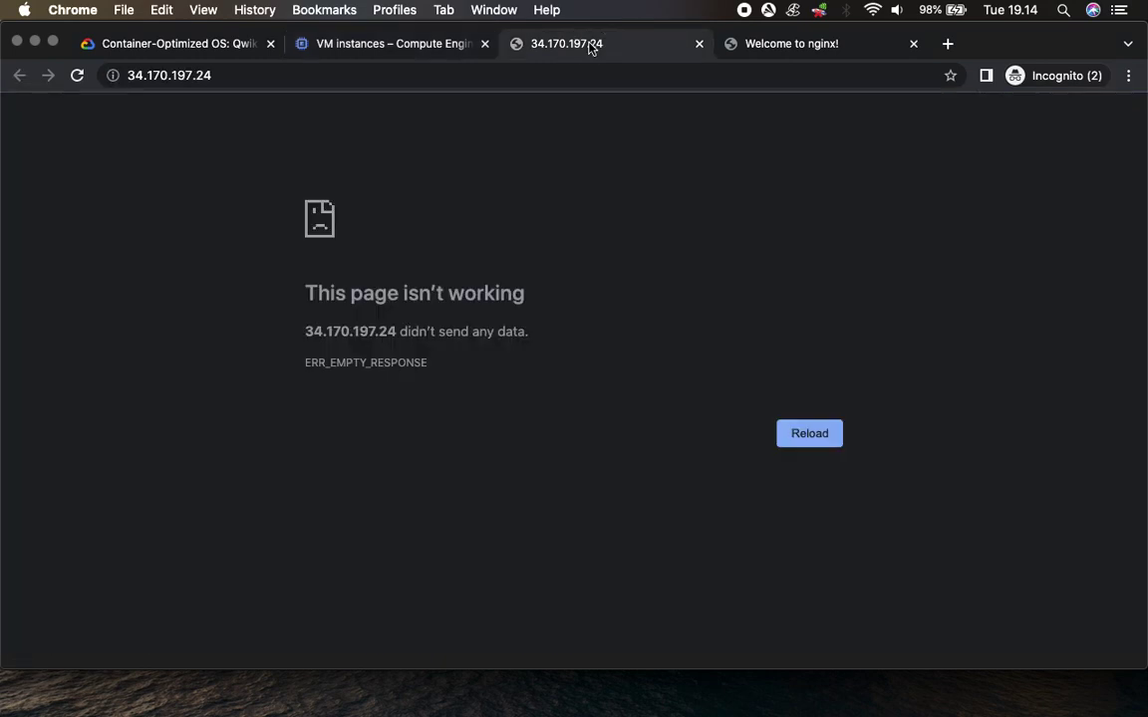
{"action": "left_click", "coordinate": [482, 72]}
{"action": "key", "text": "super+v"}
{"action": "key", "text": "Return"}
{"action": "left_click", "coordinate": [803, 46]}
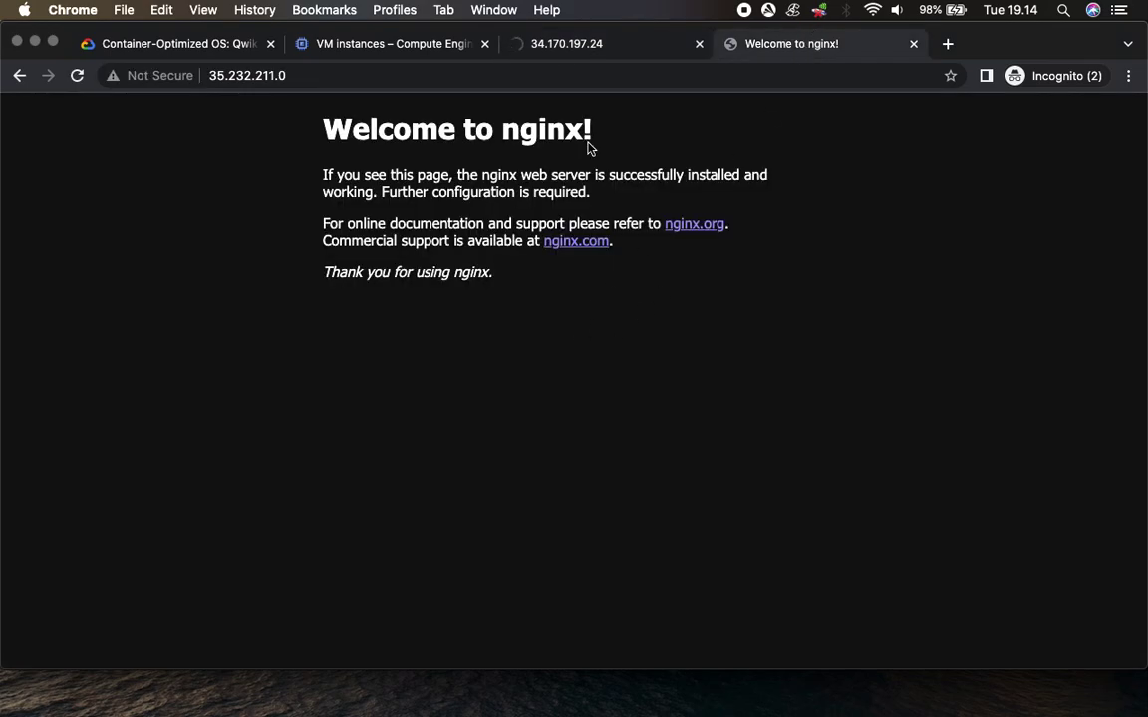
Return to the lab instructions and read through the Congratulations section to the end of the page.
{"action": "left_click", "coordinate": [397, 45]}
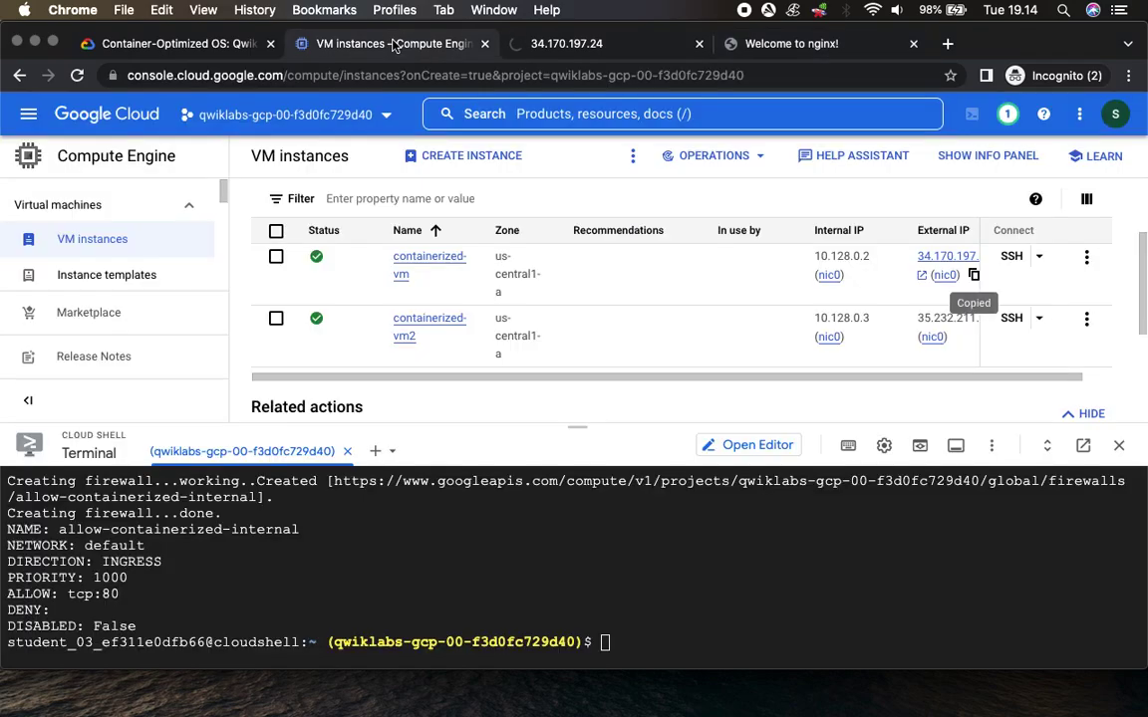
{"action": "left_click_drag", "start_coordinate": [579, 426], "coordinate": [579, 684]}
{"action": "left_click", "coordinate": [158, 45]}
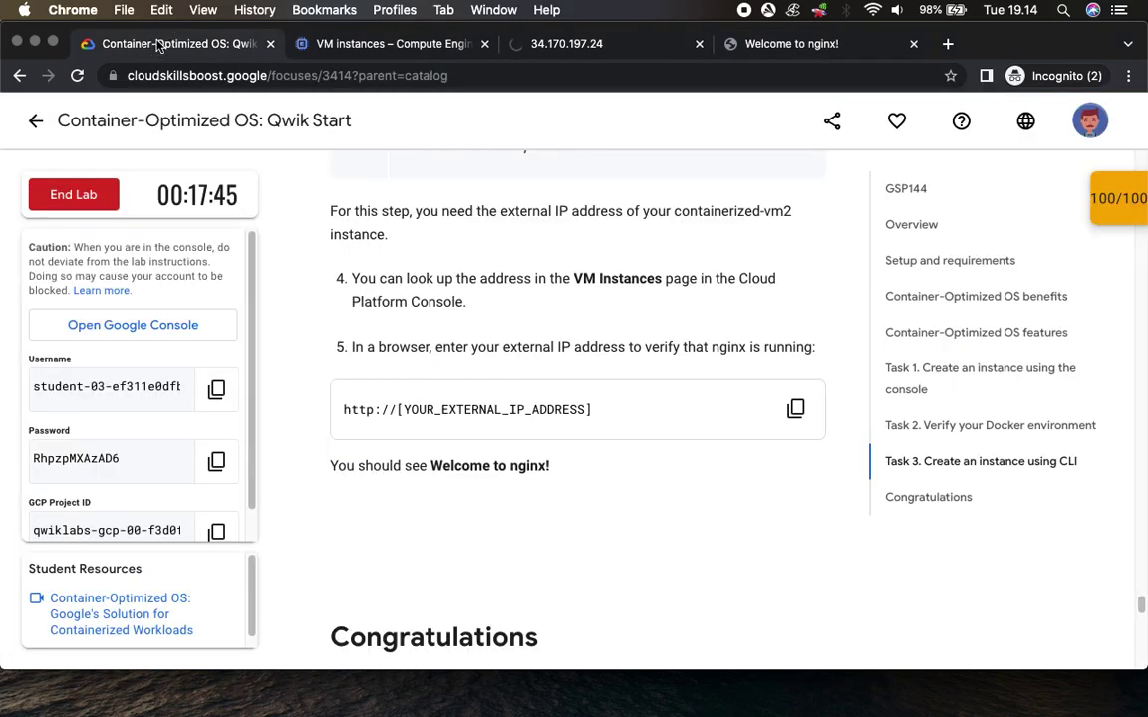
{"action": "scroll", "coordinate": [529, 501], "scroll_direction": "down", "scroll_amount": 4}
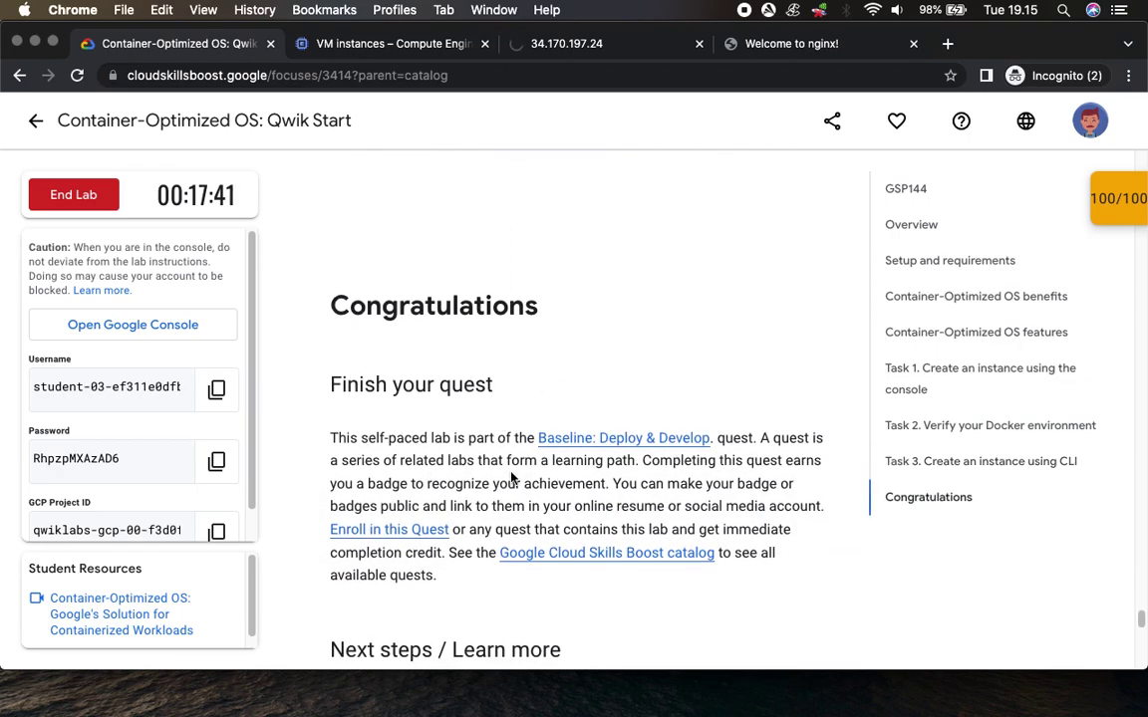
{"action": "scroll", "coordinate": [573, 500], "scroll_direction": "down", "scroll_amount": 3}
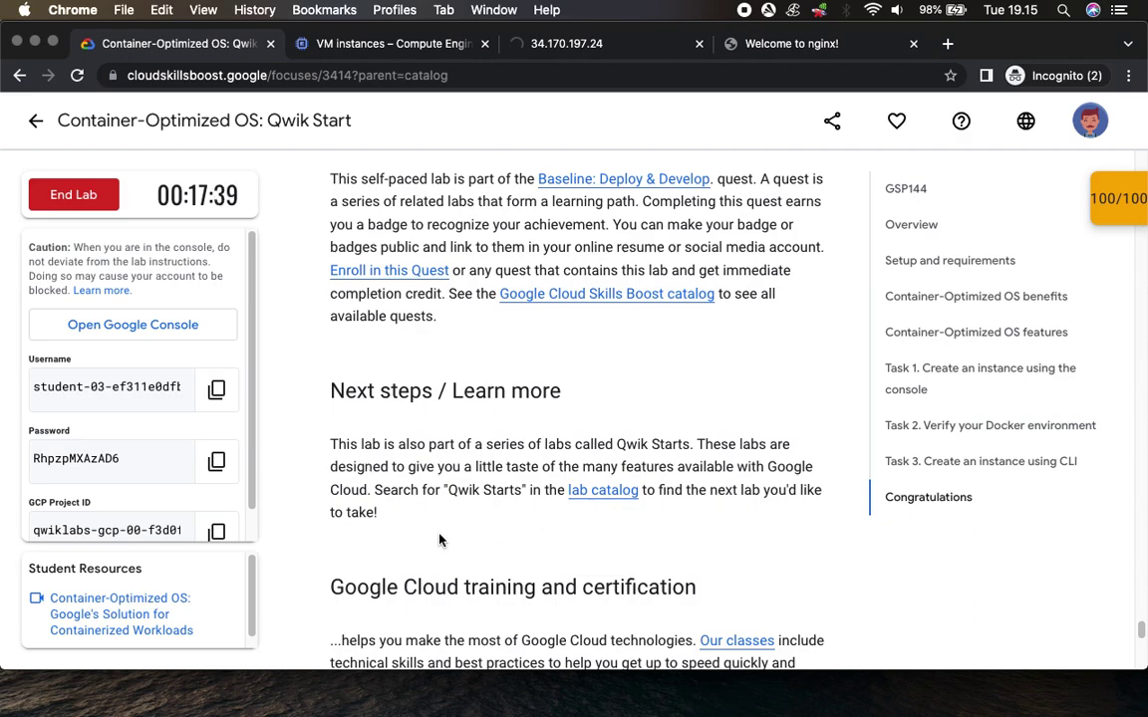
{"action": "scroll", "coordinate": [450, 512], "scroll_direction": "down", "scroll_amount": 3}
{"action": "scroll", "coordinate": [450, 512], "scroll_direction": "down", "scroll_amount": 4}
{"action": "scroll", "coordinate": [573, 480], "scroll_direction": "down", "scroll_amount": 3}
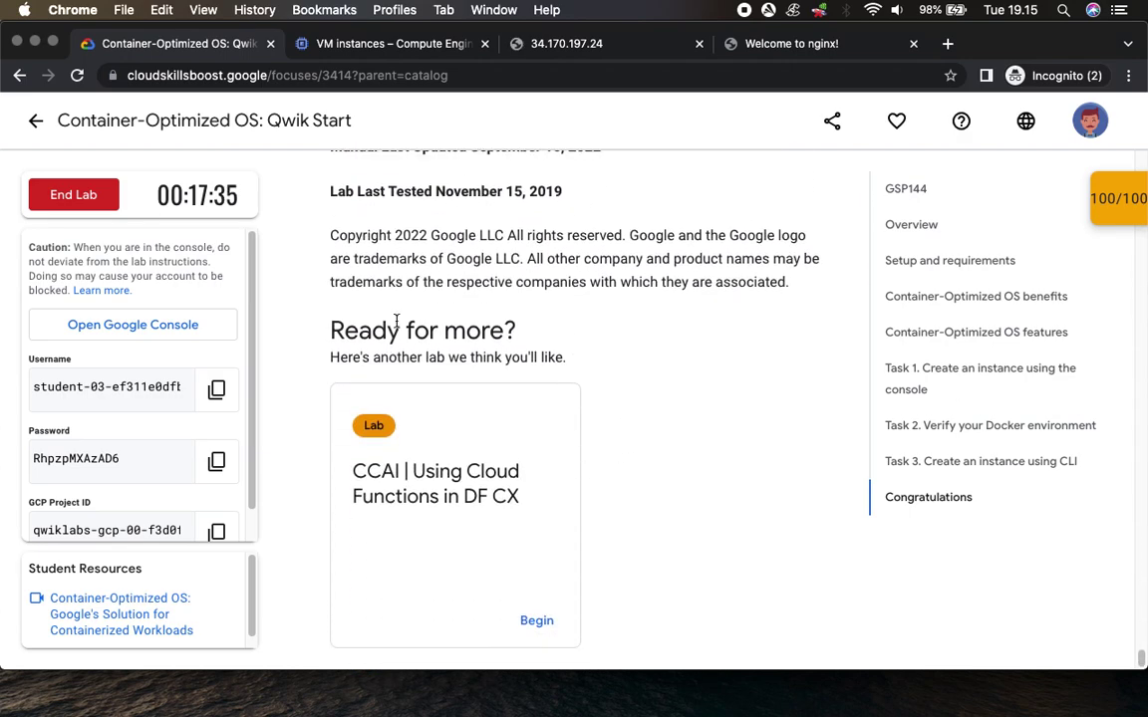
End the lab, confirm the ending, and submit a five-star satisfaction rating without comments.
{"action": "left_click", "coordinate": [76, 185]}
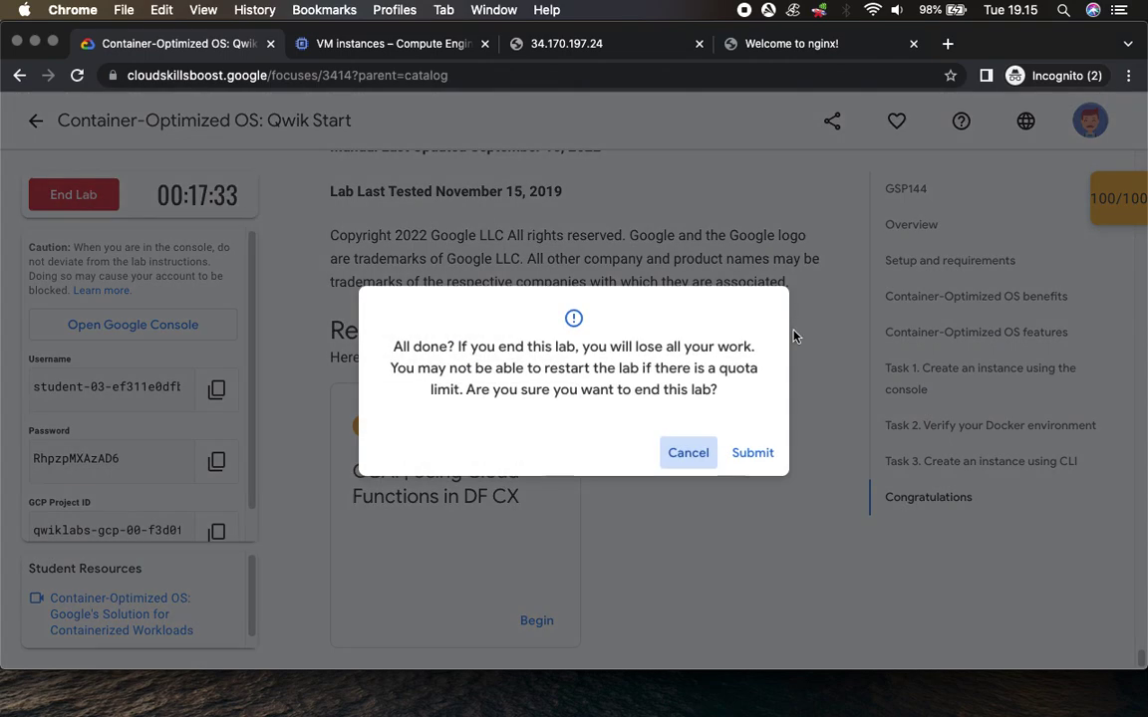
{"action": "left_click", "coordinate": [751, 455]}
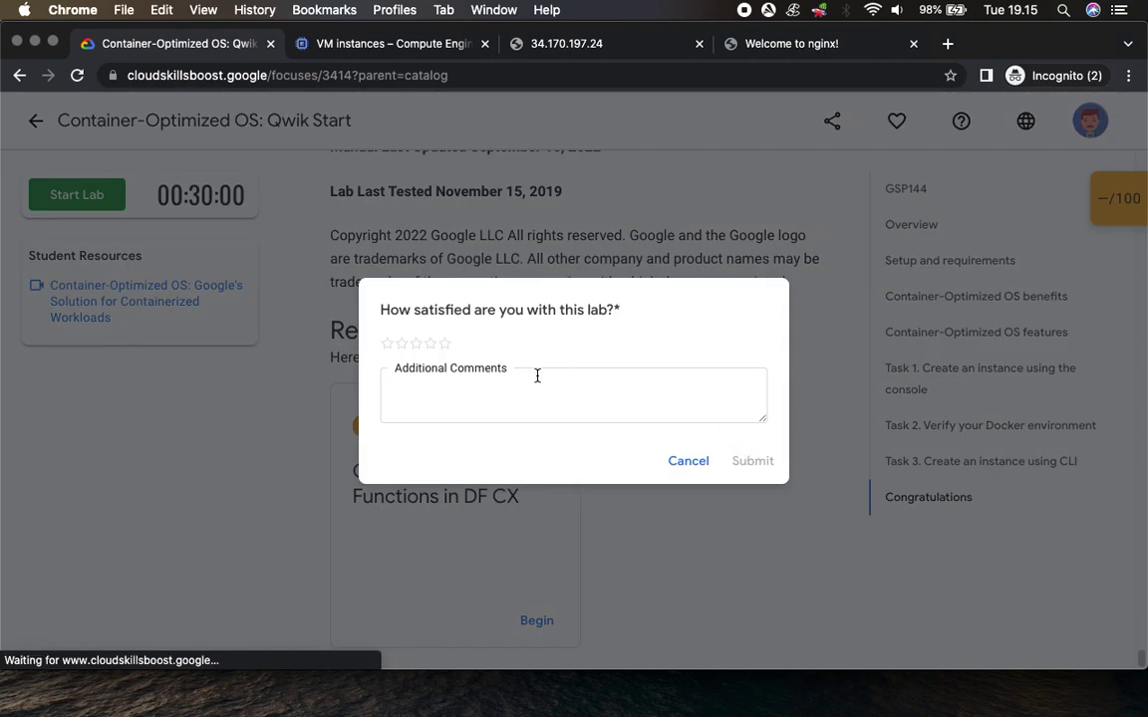
{"action": "left_click", "coordinate": [445, 344]}
{"action": "left_click", "coordinate": [757, 461]}
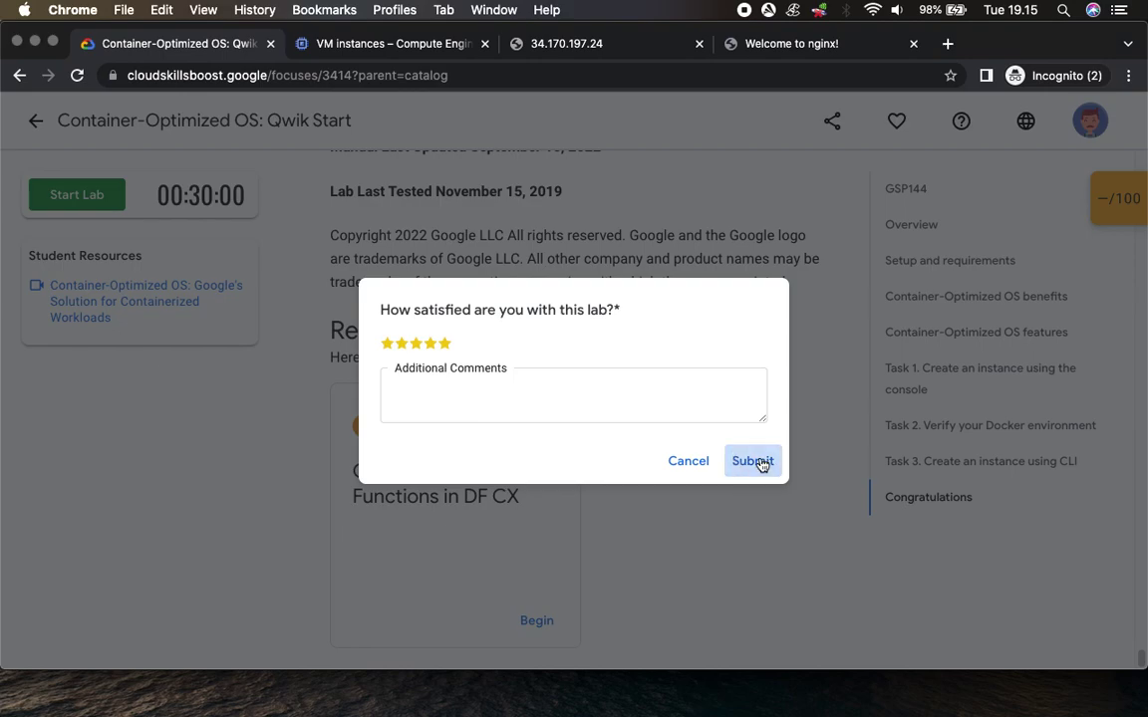